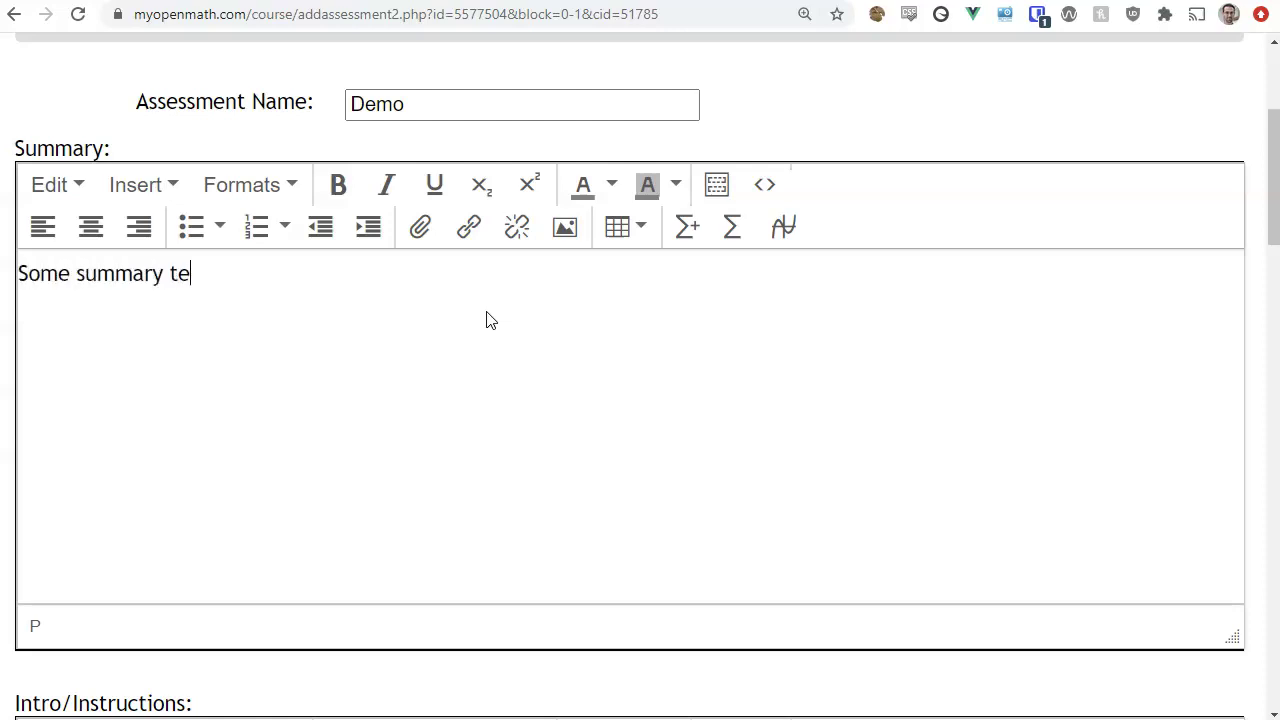
Write "An intro" and "Some text" as two paragraphs in the assessment's Intro/Instructions.
scroll(490, 320, down, 5)
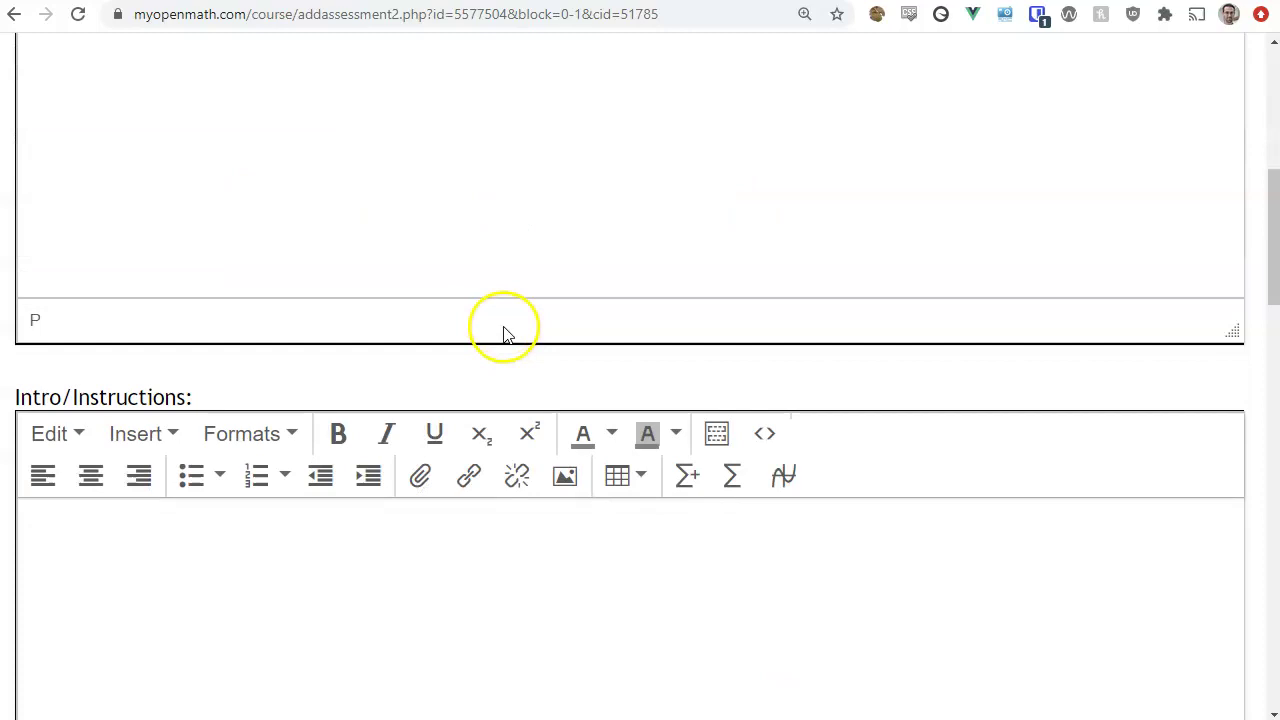
click(574, 404)
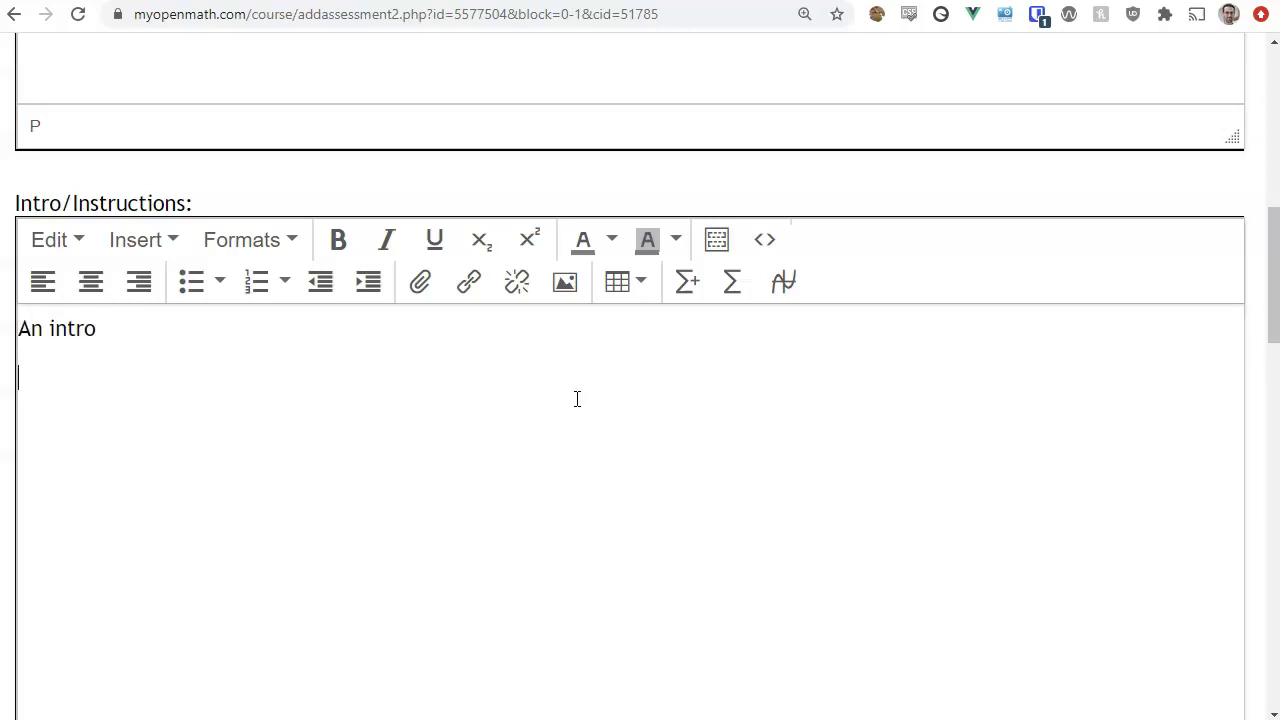
Enable practice mode so the assessment stays open for un-graded practice after the due date.
scroll(494, 309, down, 10)
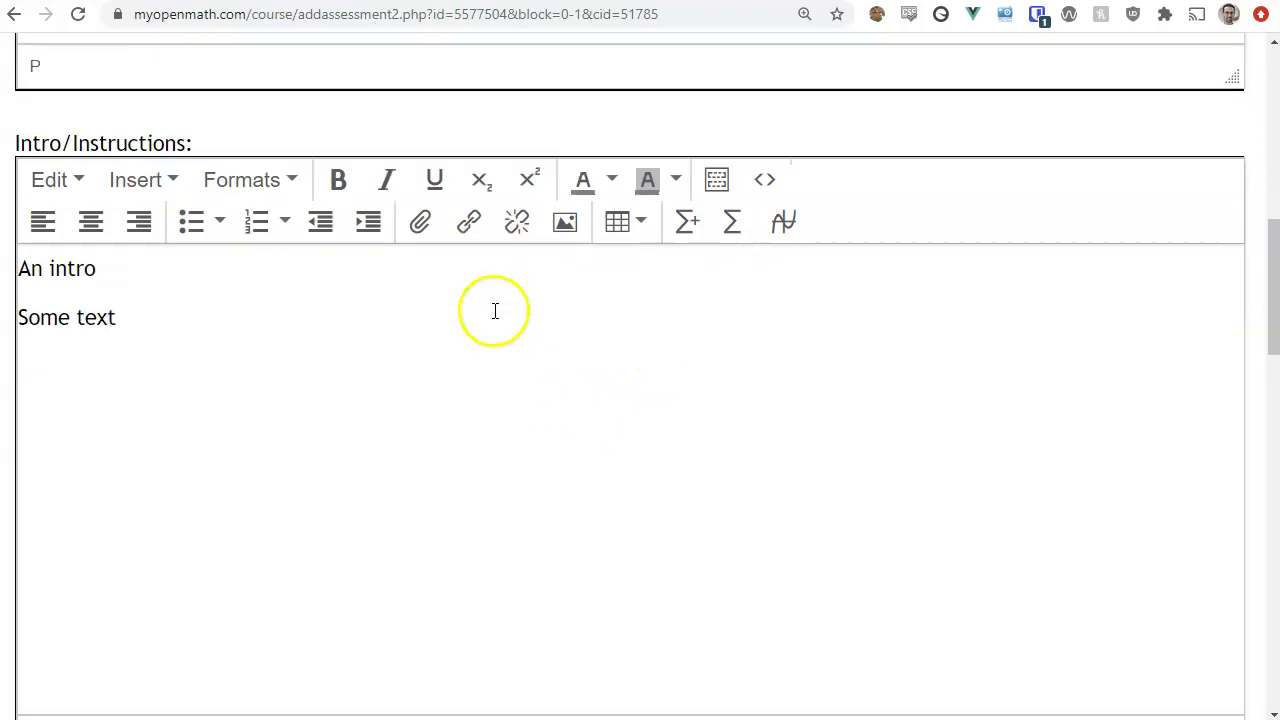
scroll(503, 228, up, 1)
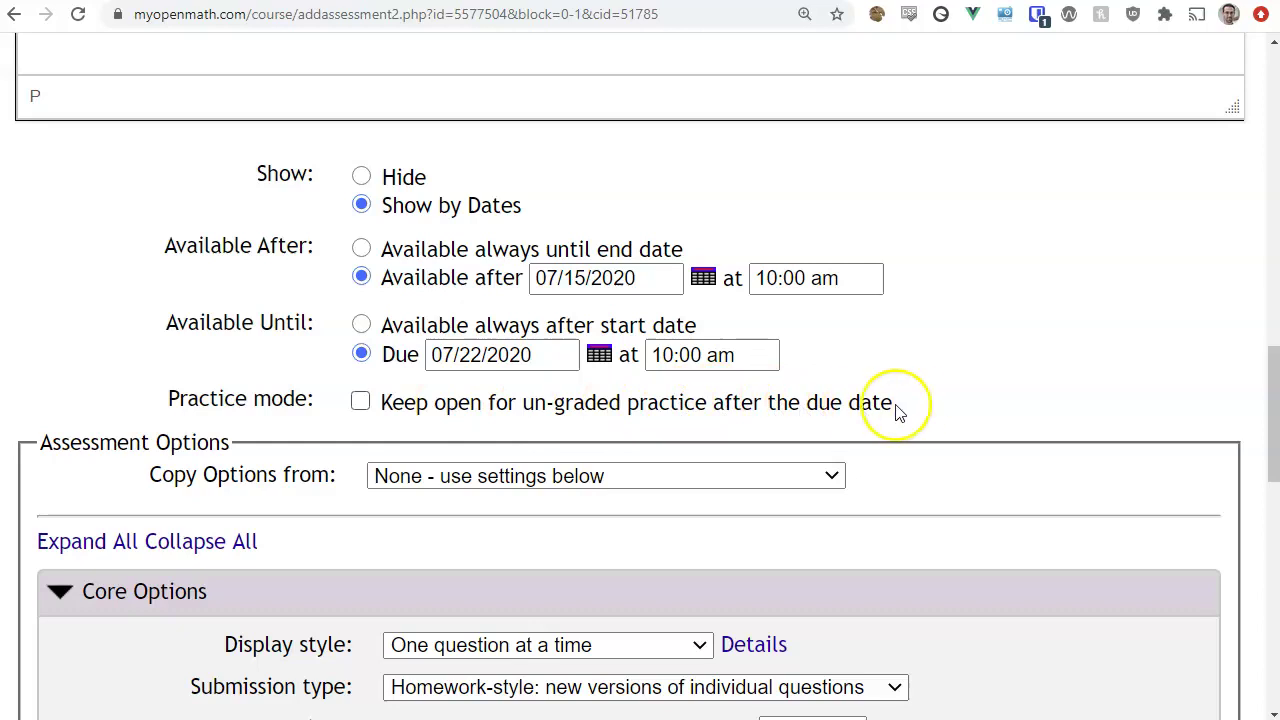
click(360, 402)
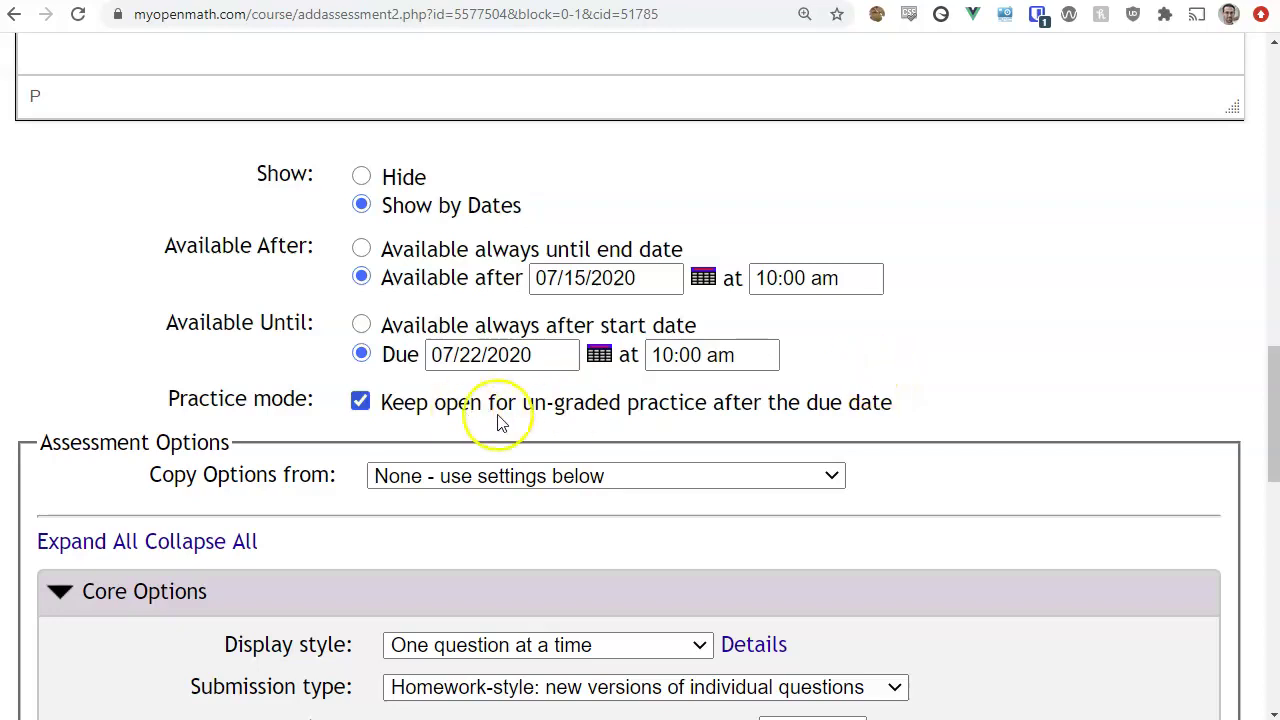
Select "One question at a time" as the assessment's display style in the core options.
scroll(988, 358, down, 2)
scroll(988, 358, down, 3)
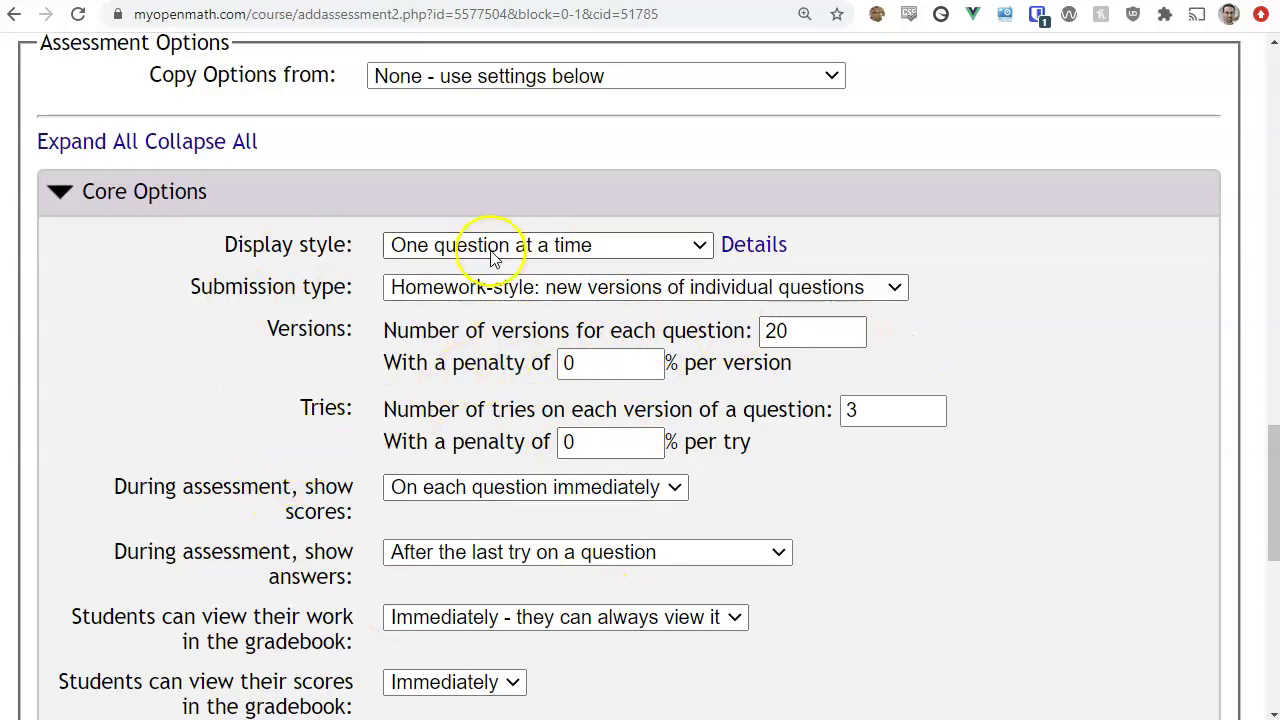
click(452, 247)
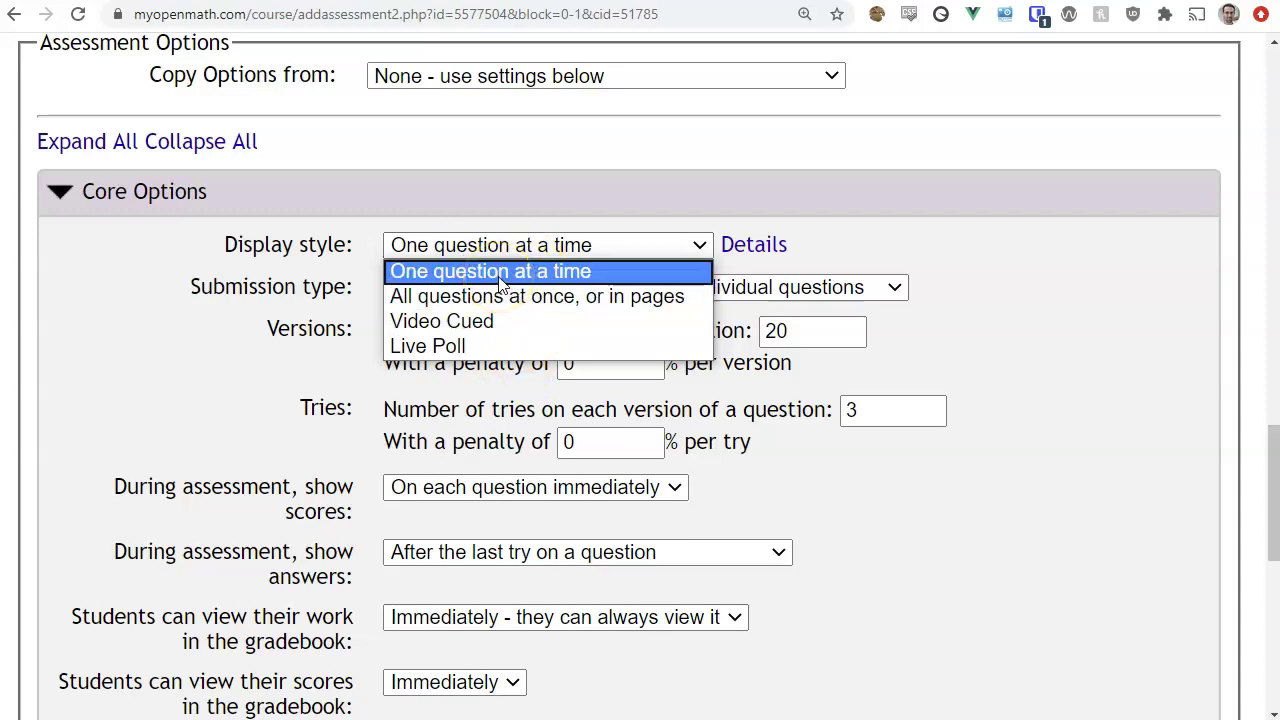
click(500, 281)
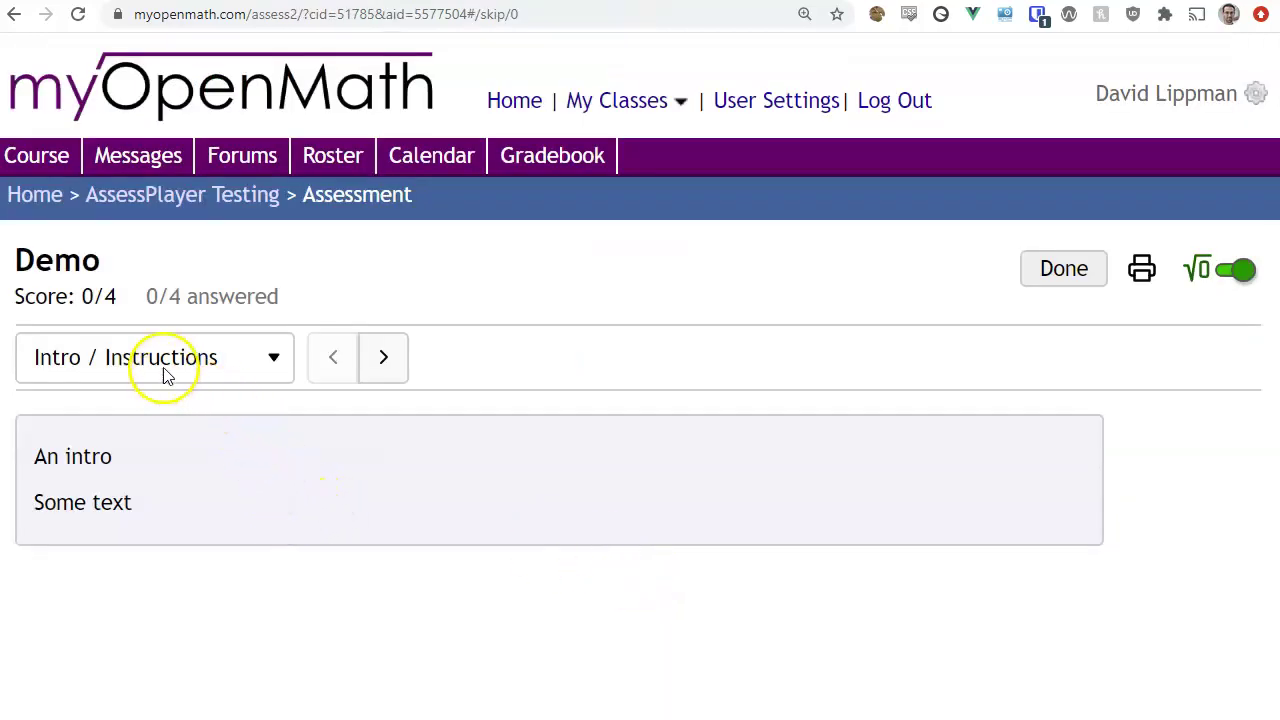
Examine the question list and question-to-question navigation of the Demo assessment in its one-question-at-a-time view.
click(166, 368)
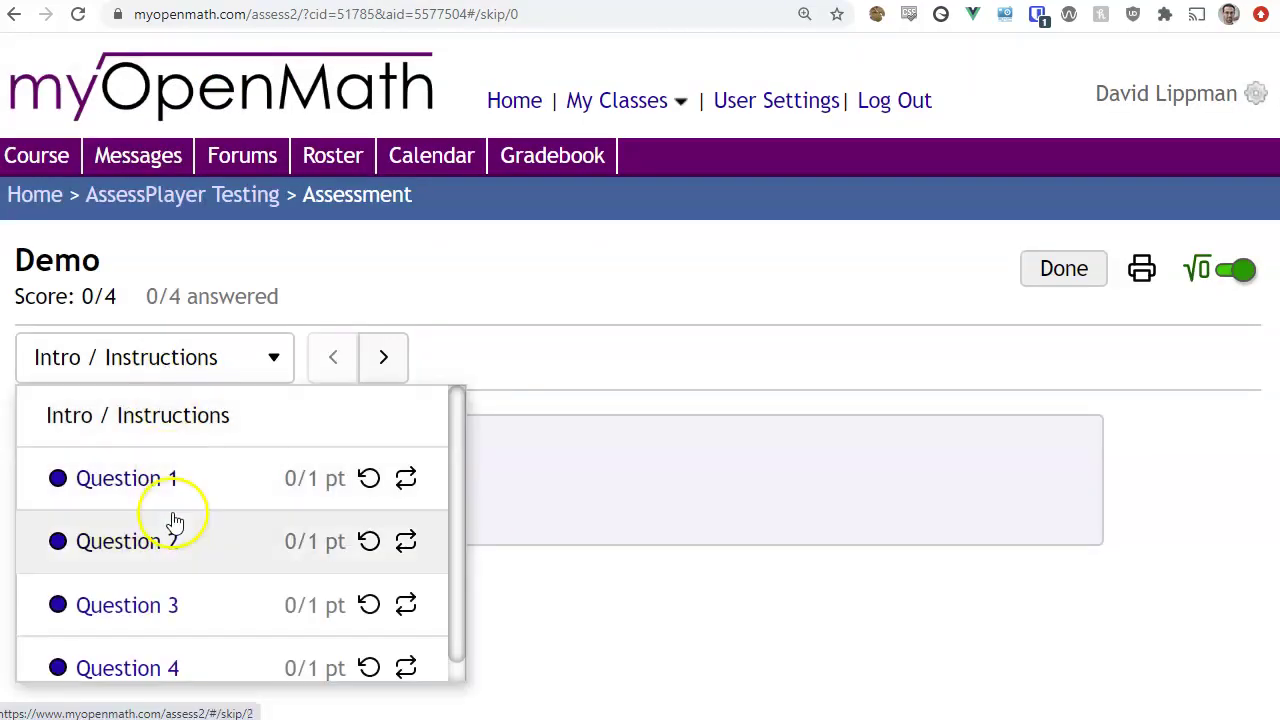
scroll(185, 480, down, 1)
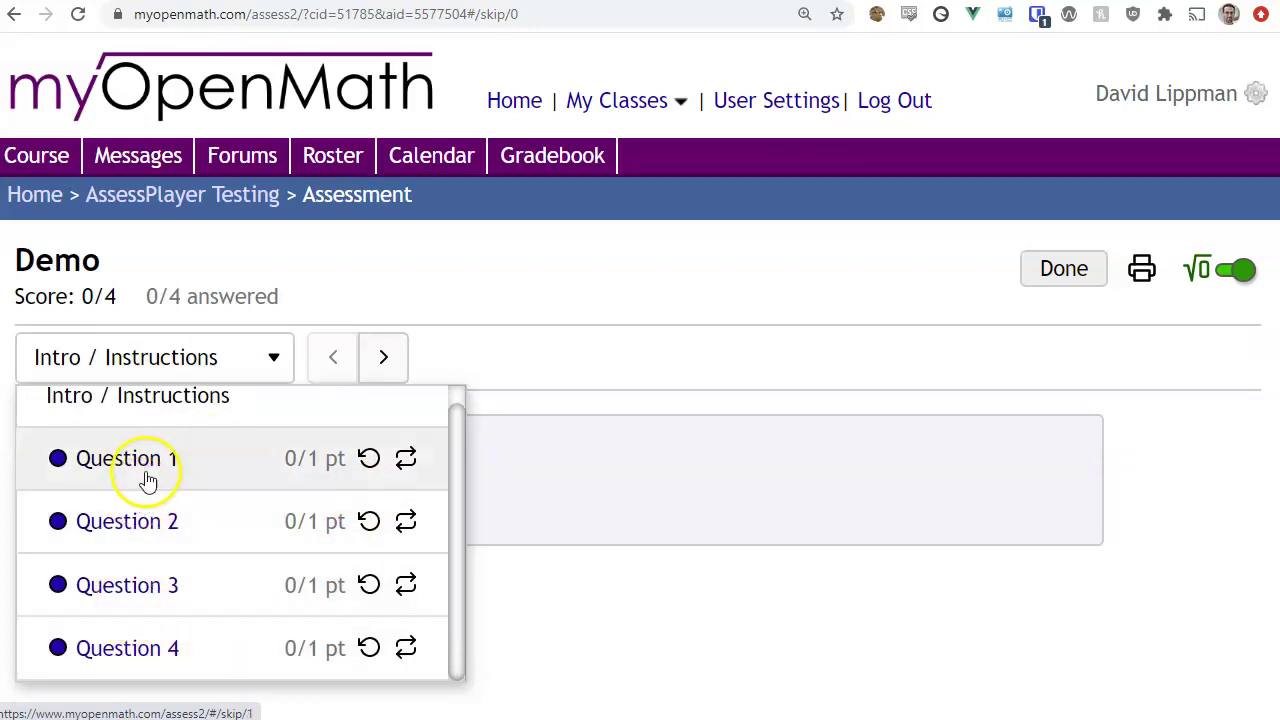
click(657, 368)
click(398, 378)
click(400, 357)
click(360, 362)
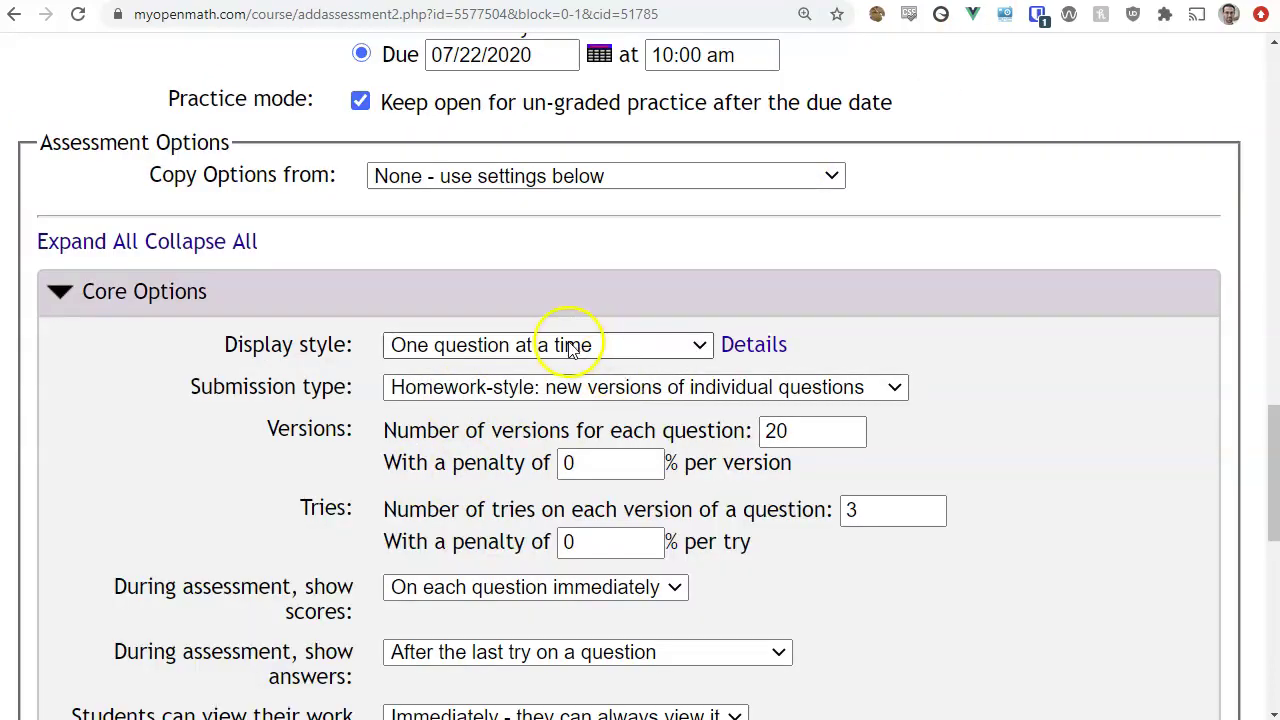
Change the assessment's display style to "All questions at once, or in pages".
click(570, 346)
click(555, 398)
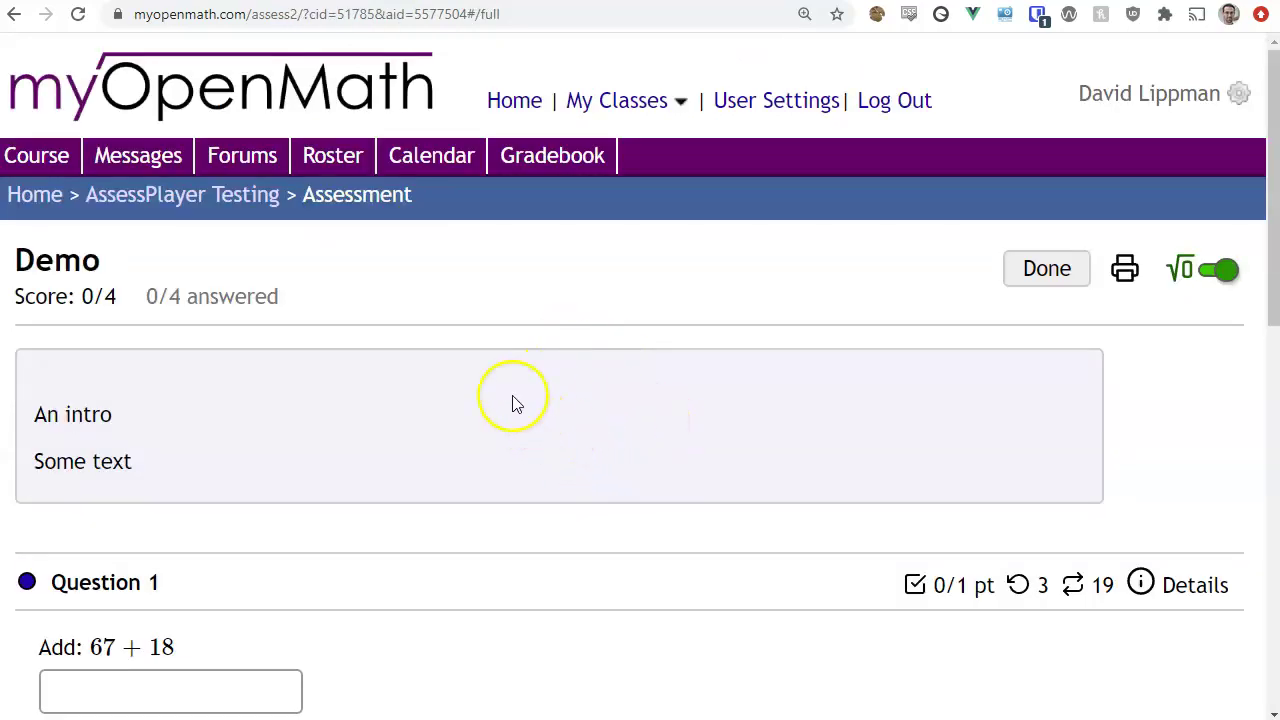
Look through the intro and all four questions of the Demo assessment in the all-at-once view.
scroll(280, 405, down, 4)
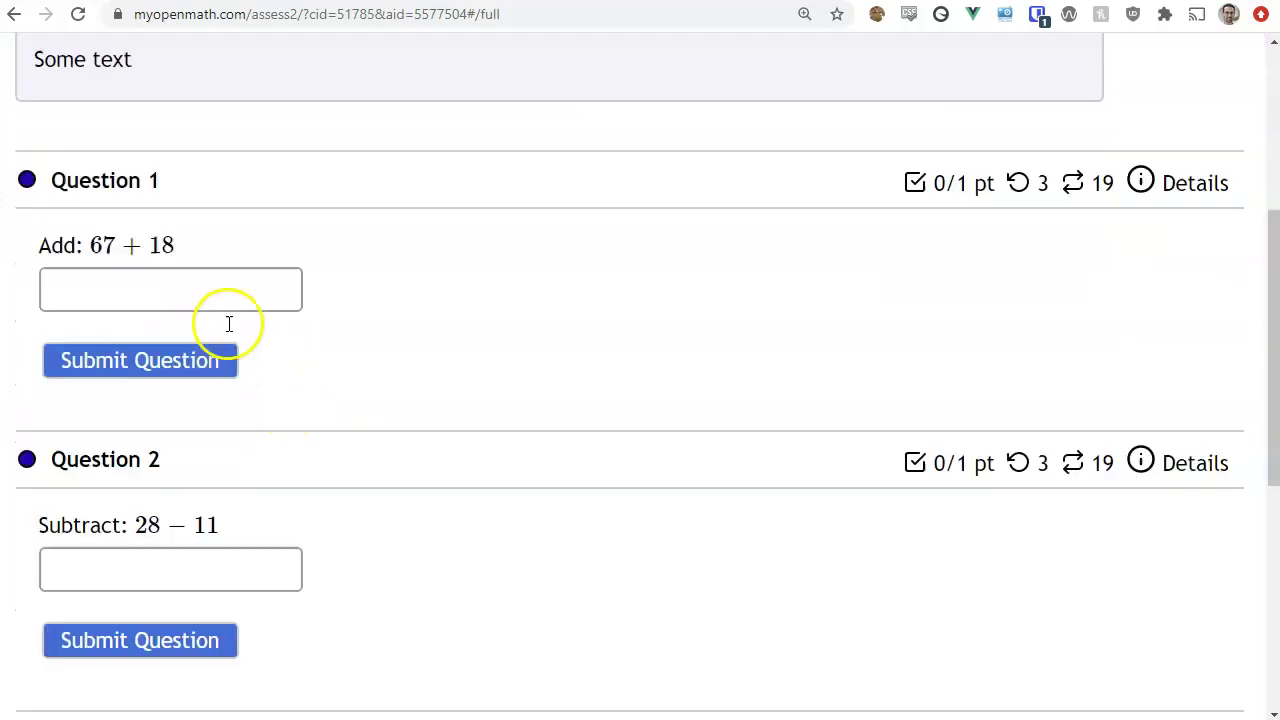
scroll(228, 420, down, 5)
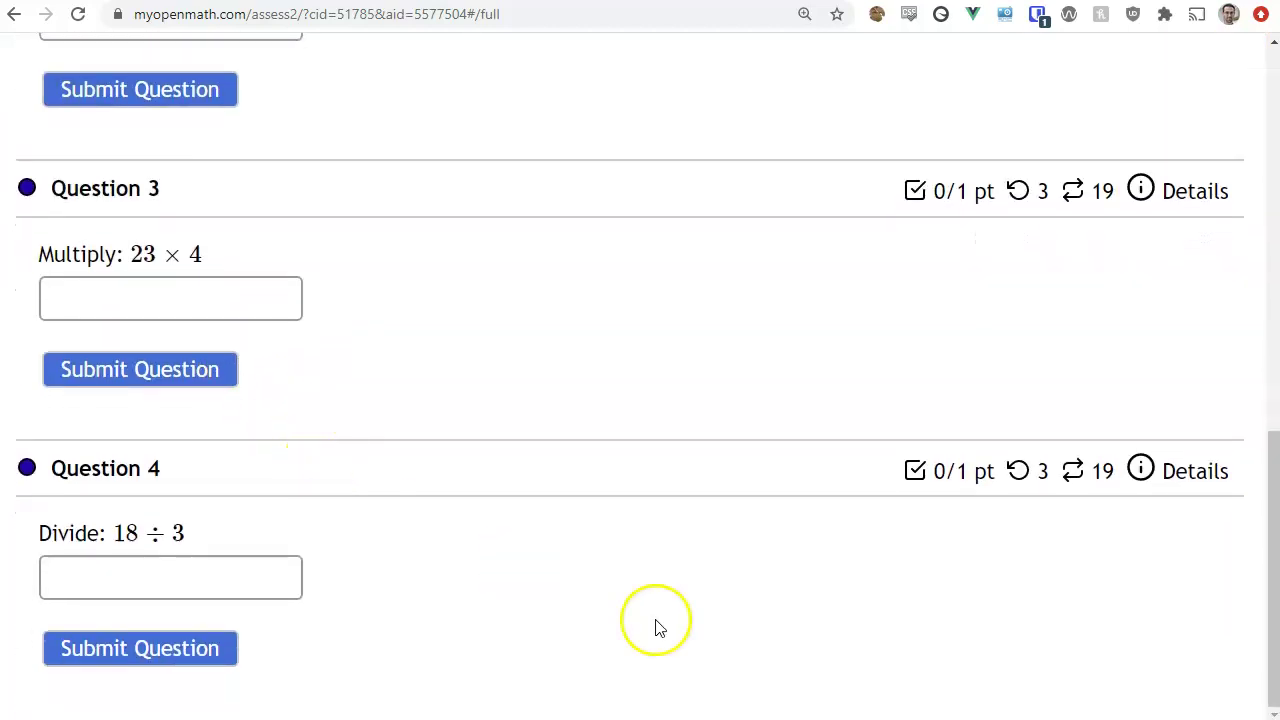
scroll(391, 512, up, 4)
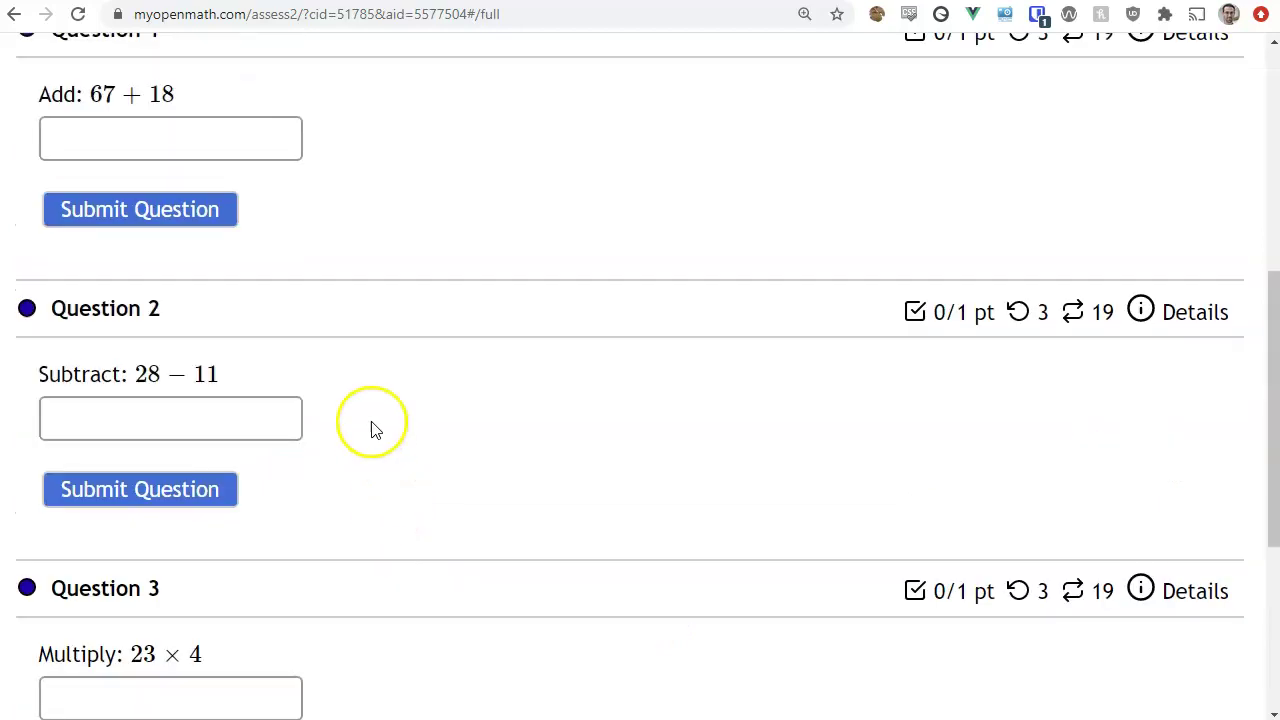
scroll(370, 428, up, 2)
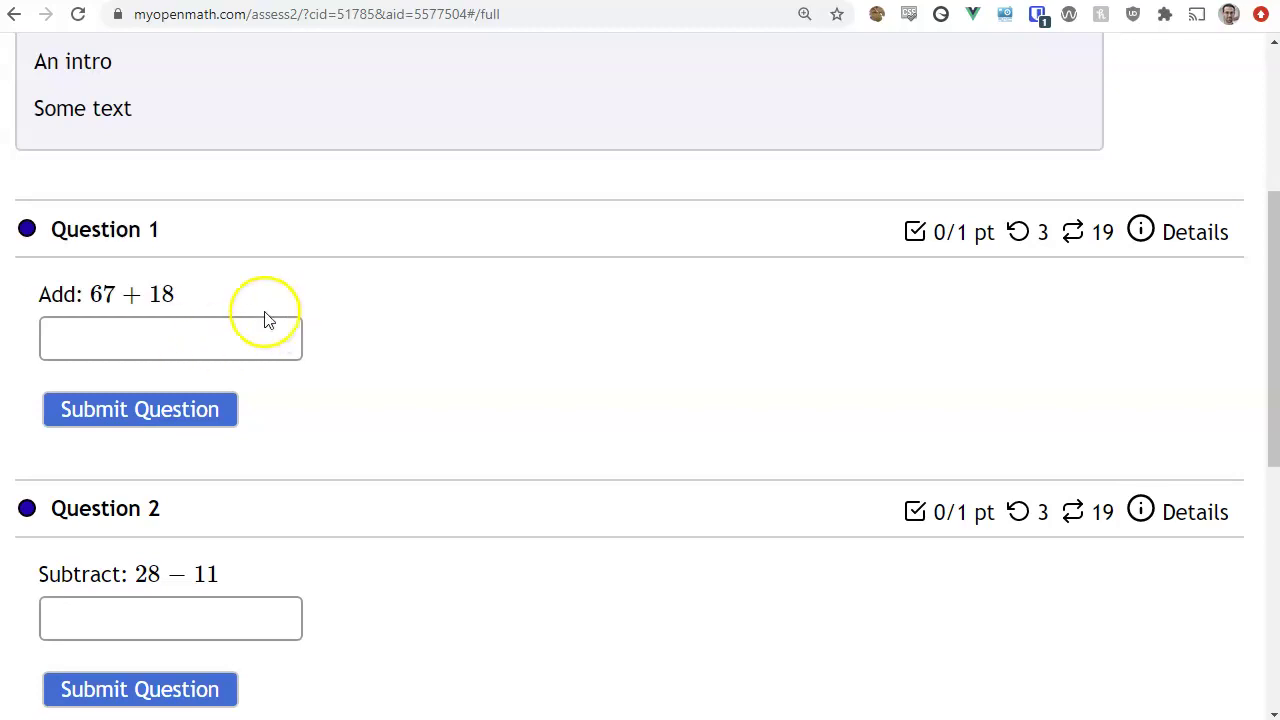
scroll(311, 574, down, 4)
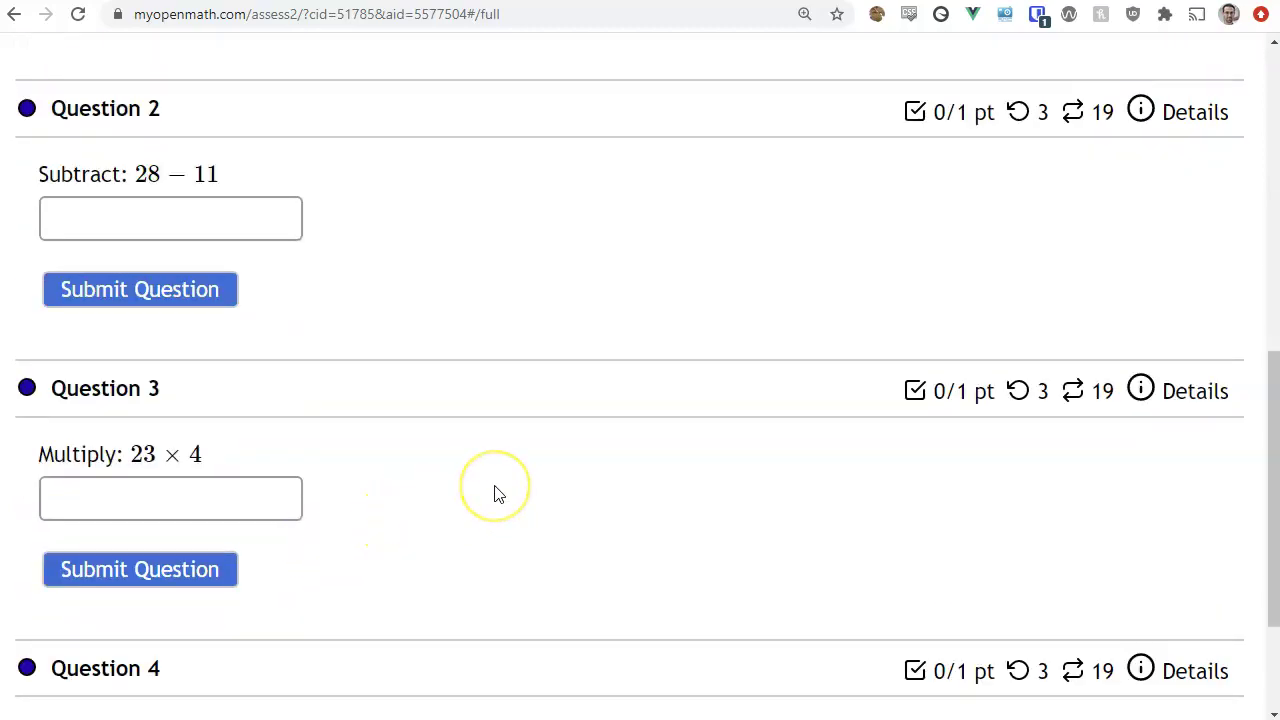
scroll(497, 493, up, 6)
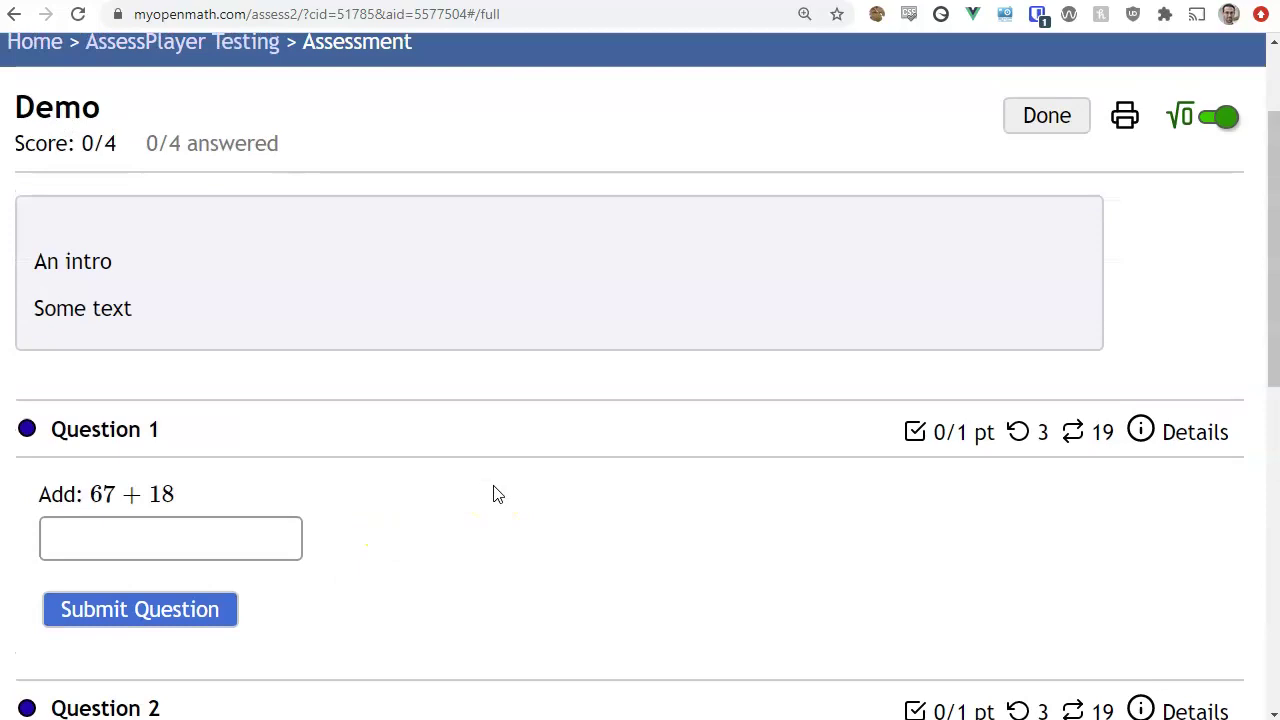
Go back to the course page and open the Demo assessment's questions for editing.
click(1046, 115)
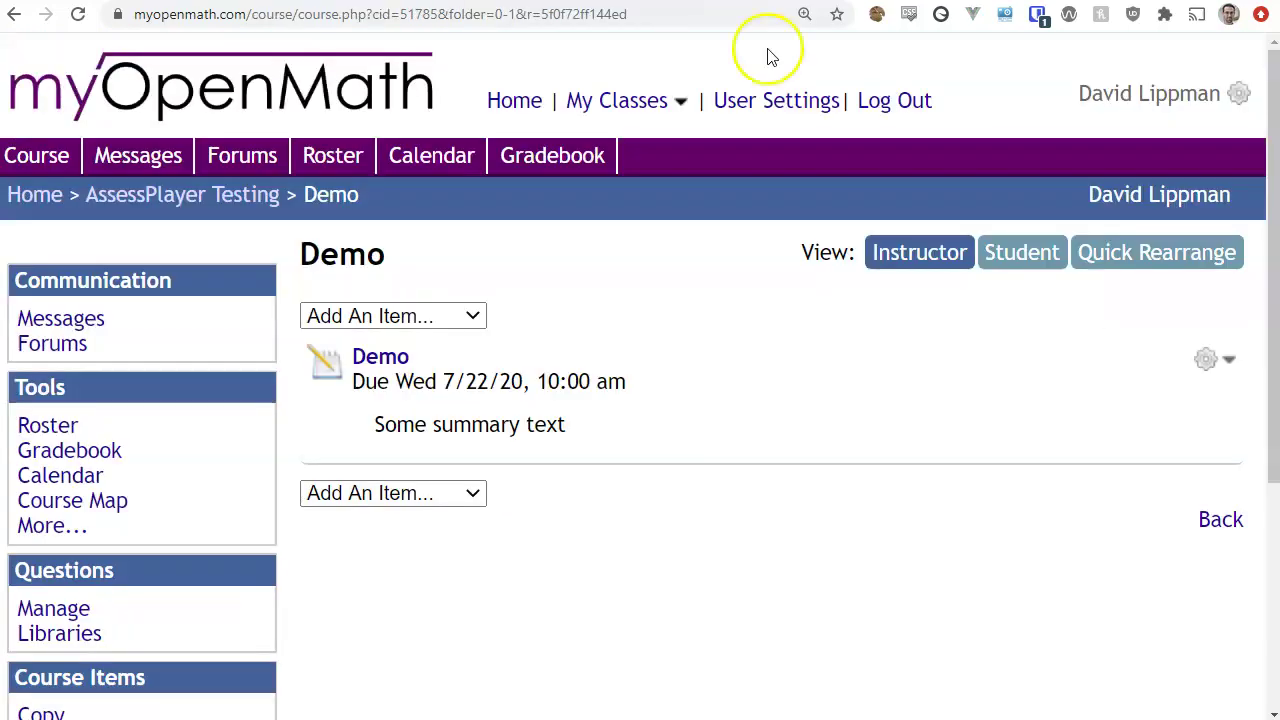
click(1214, 357)
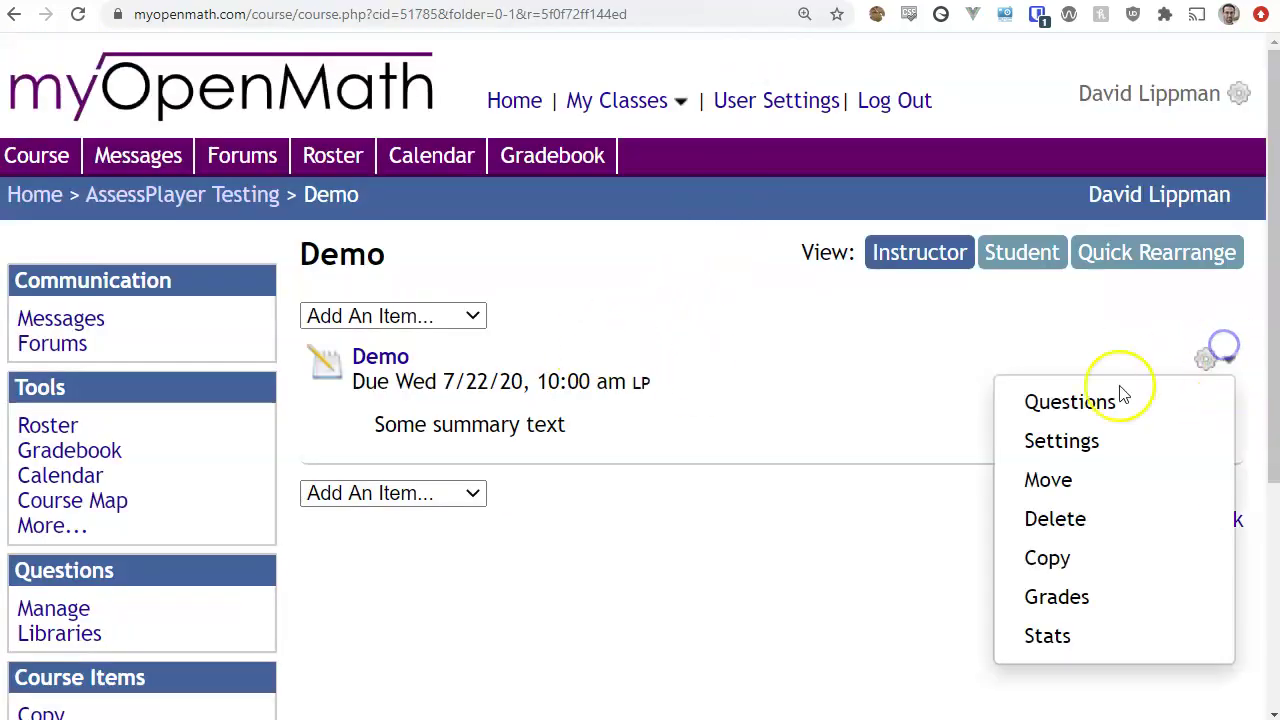
click(1069, 402)
scroll(800, 380, down, 2)
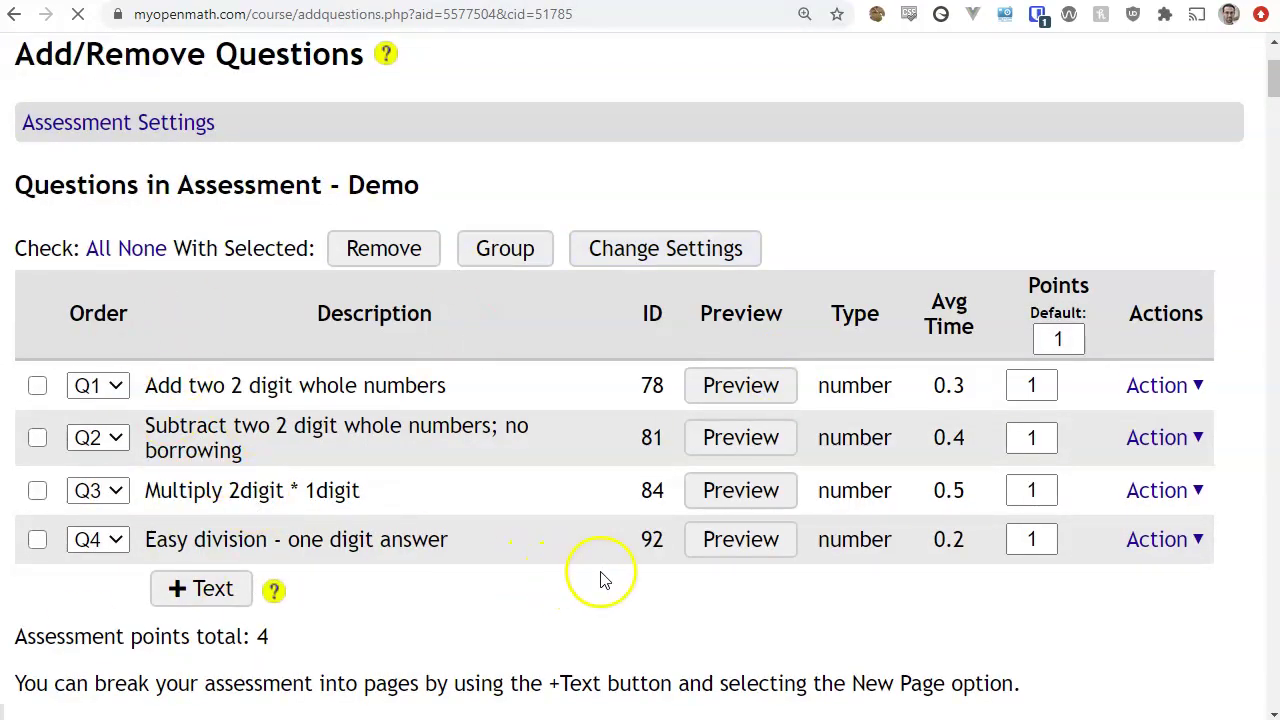
Add a text block before question 1, make it a new page titled "First page", and save it.
click(1155, 385)
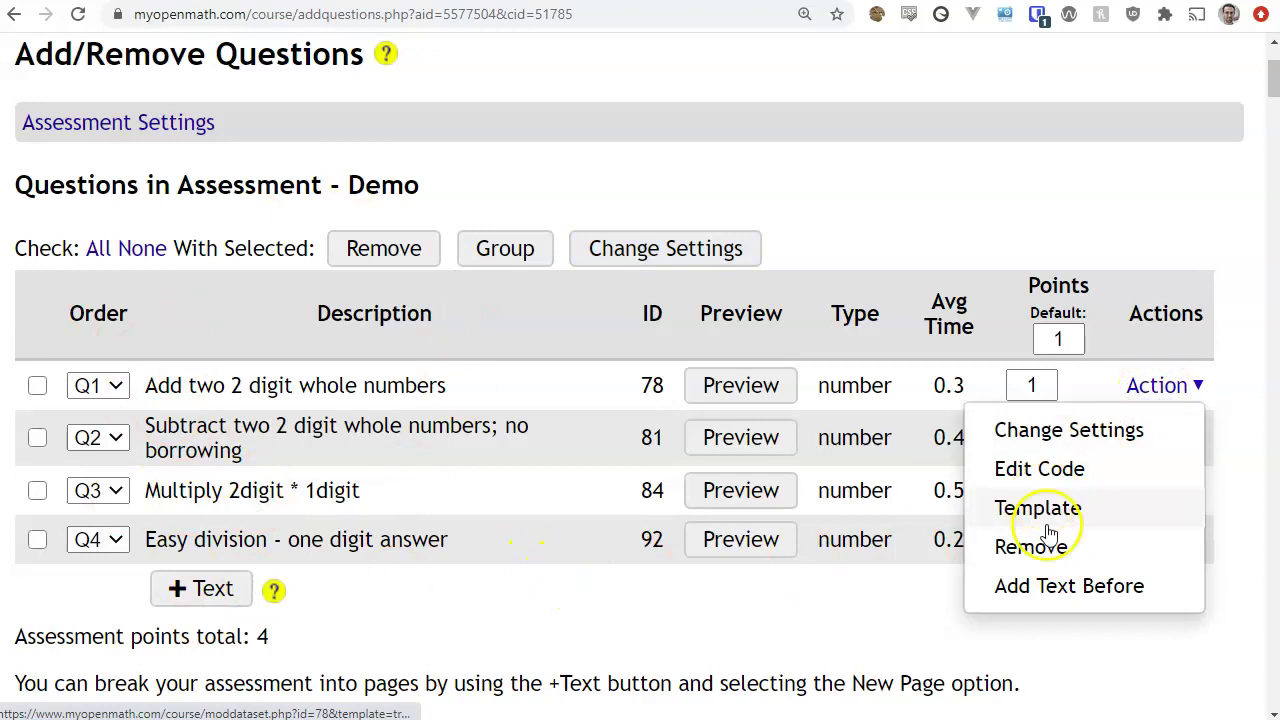
click(1046, 585)
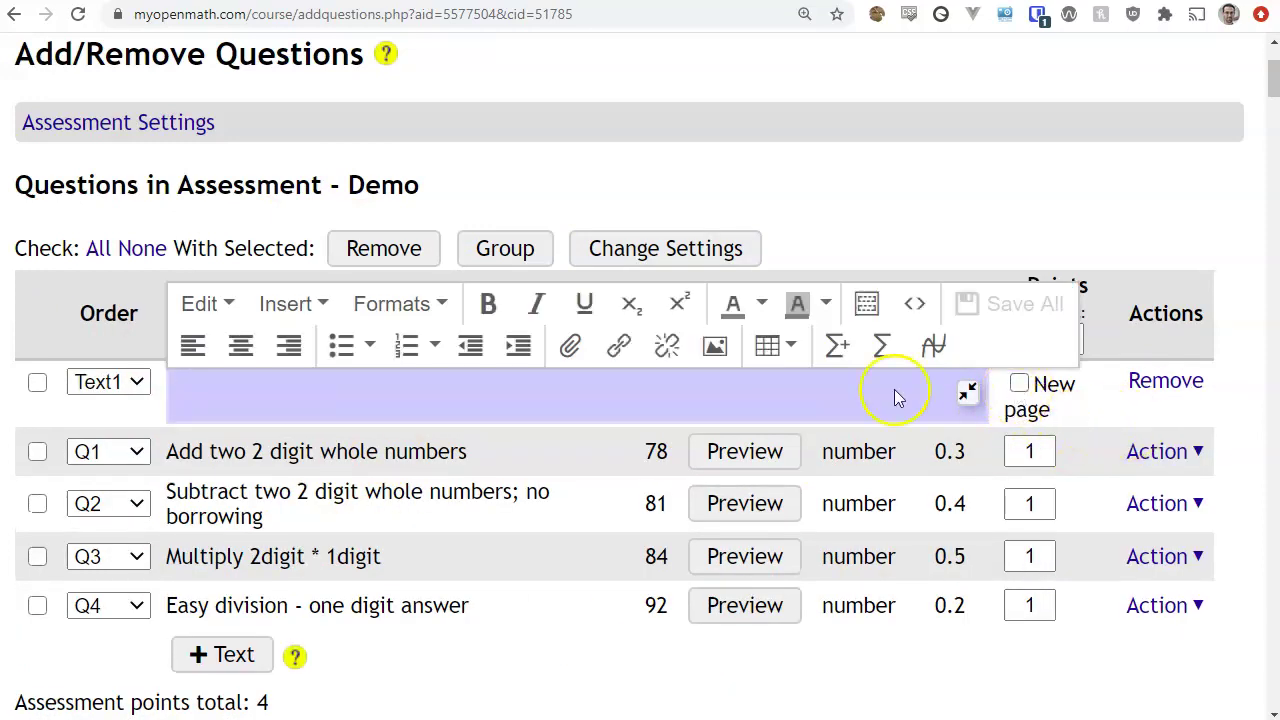
click(1019, 384)
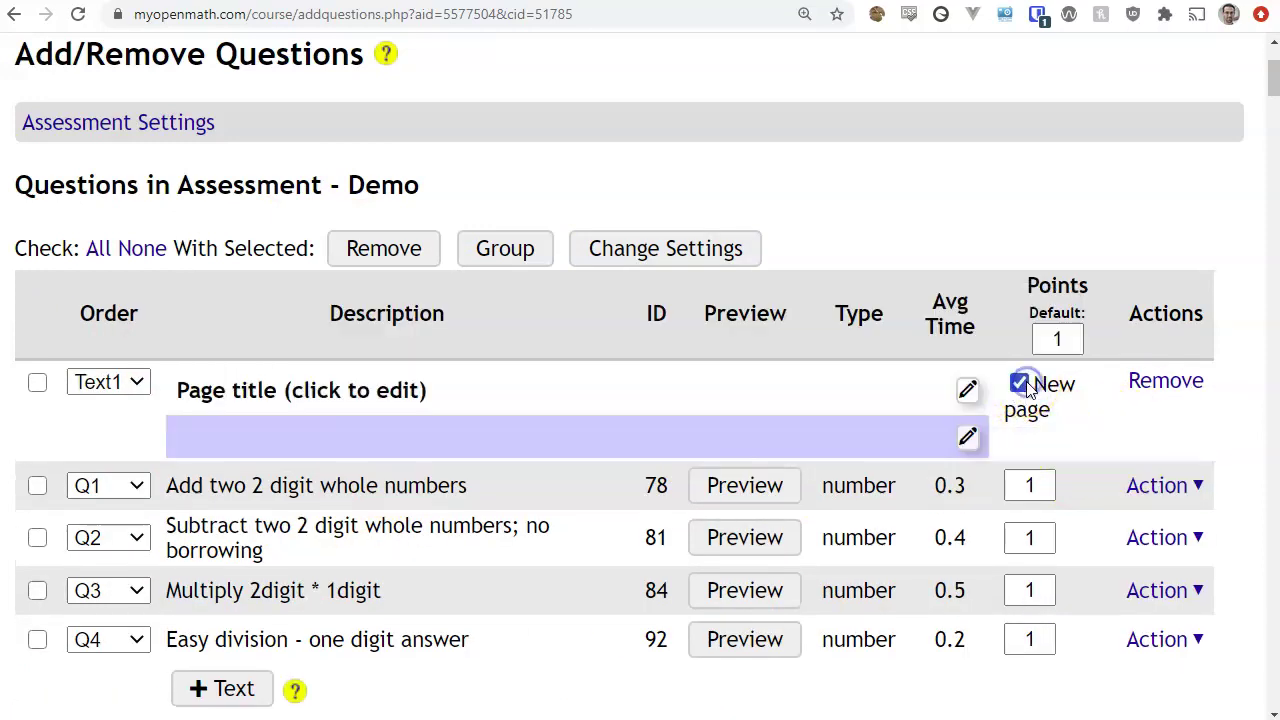
click(410, 390)
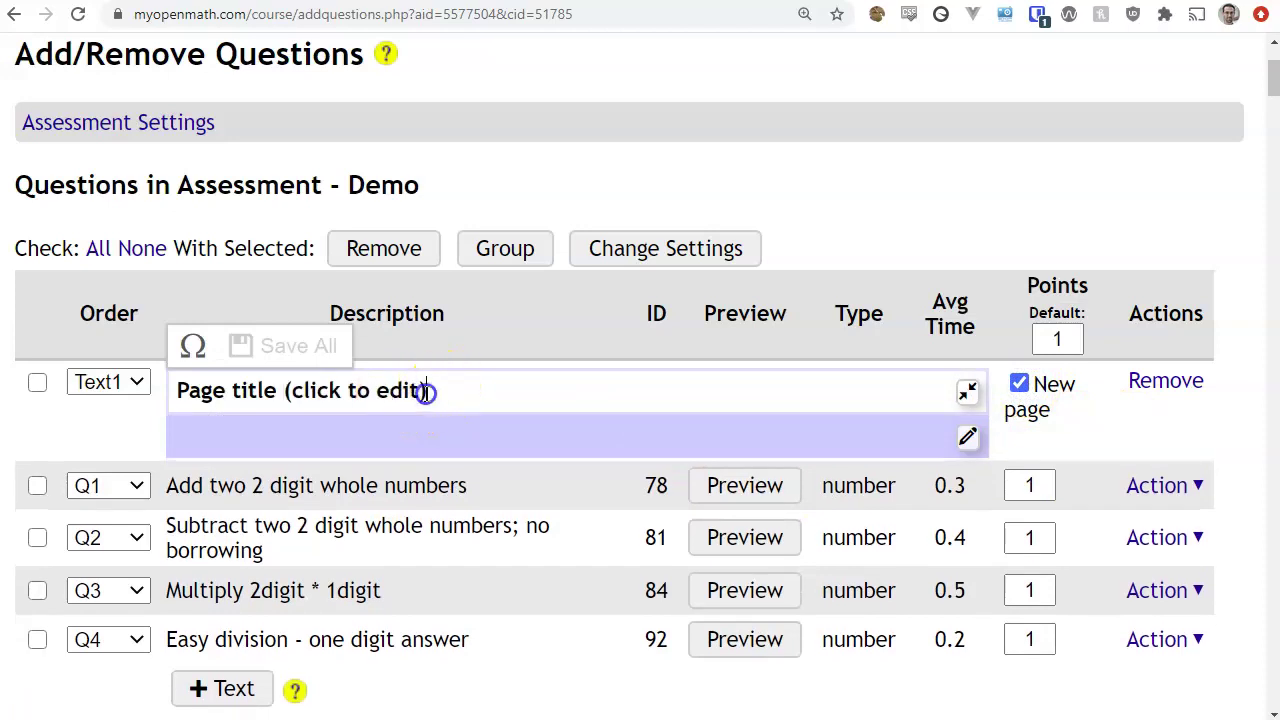
drag(434, 391, 74, 381)
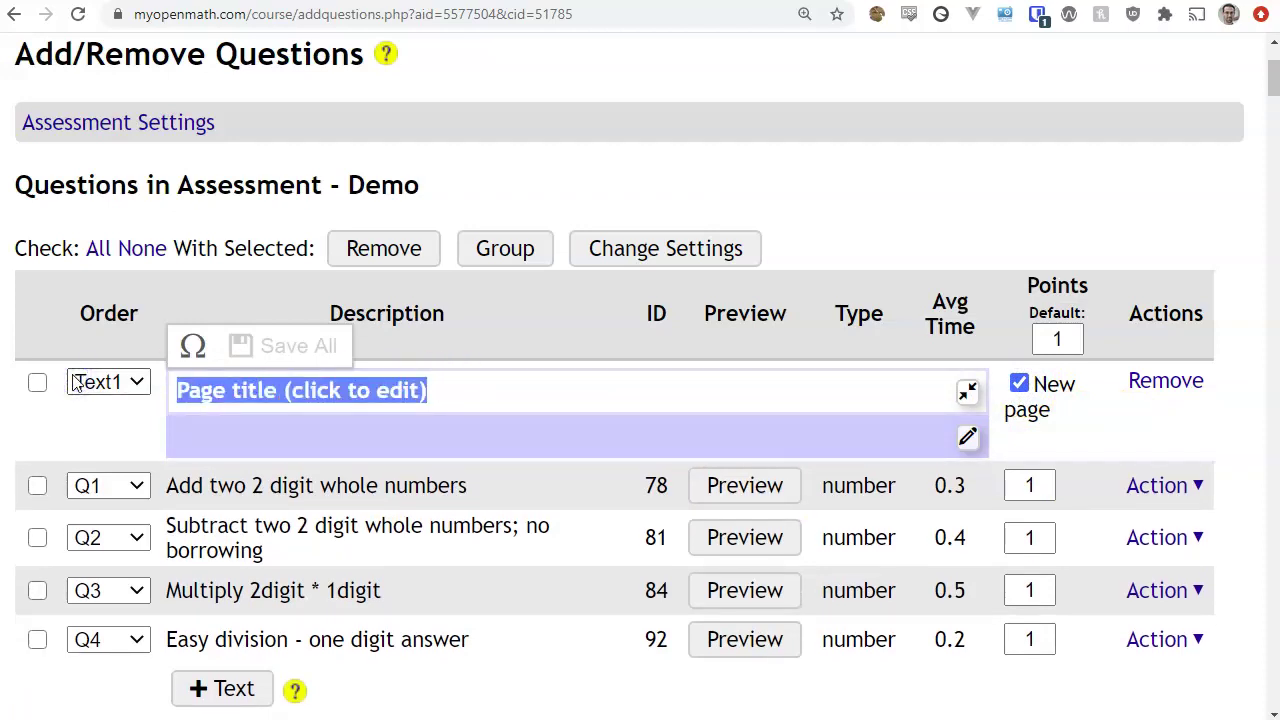
text(First page)
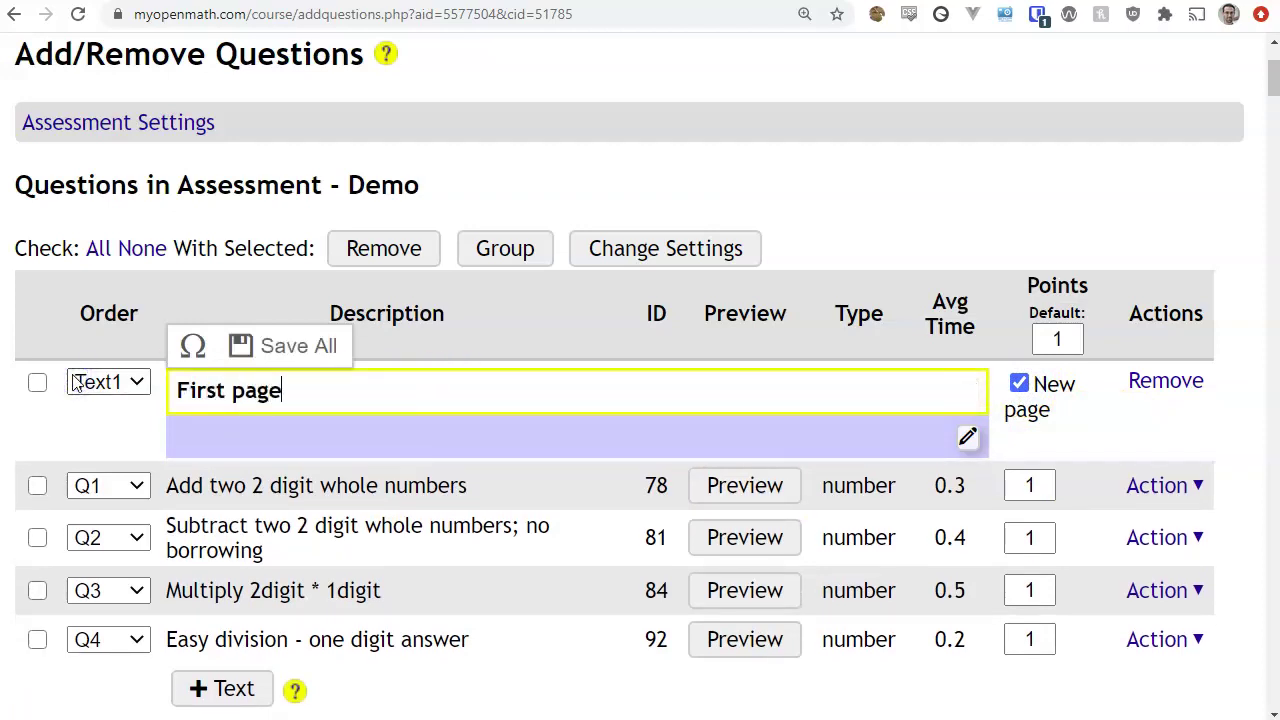
click(303, 343)
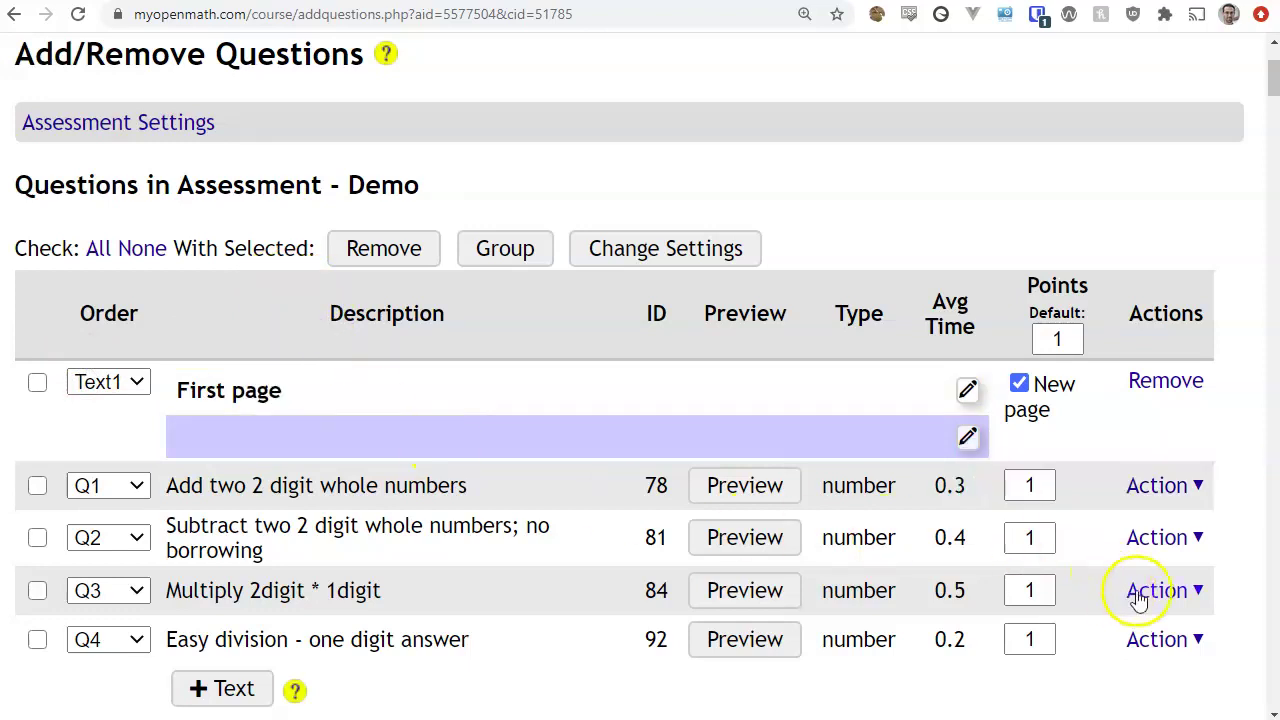
Add a text block before question 3, make it a new page titled "Second page", and save it.
click(1150, 591)
scroll(1051, 674, down, 2)
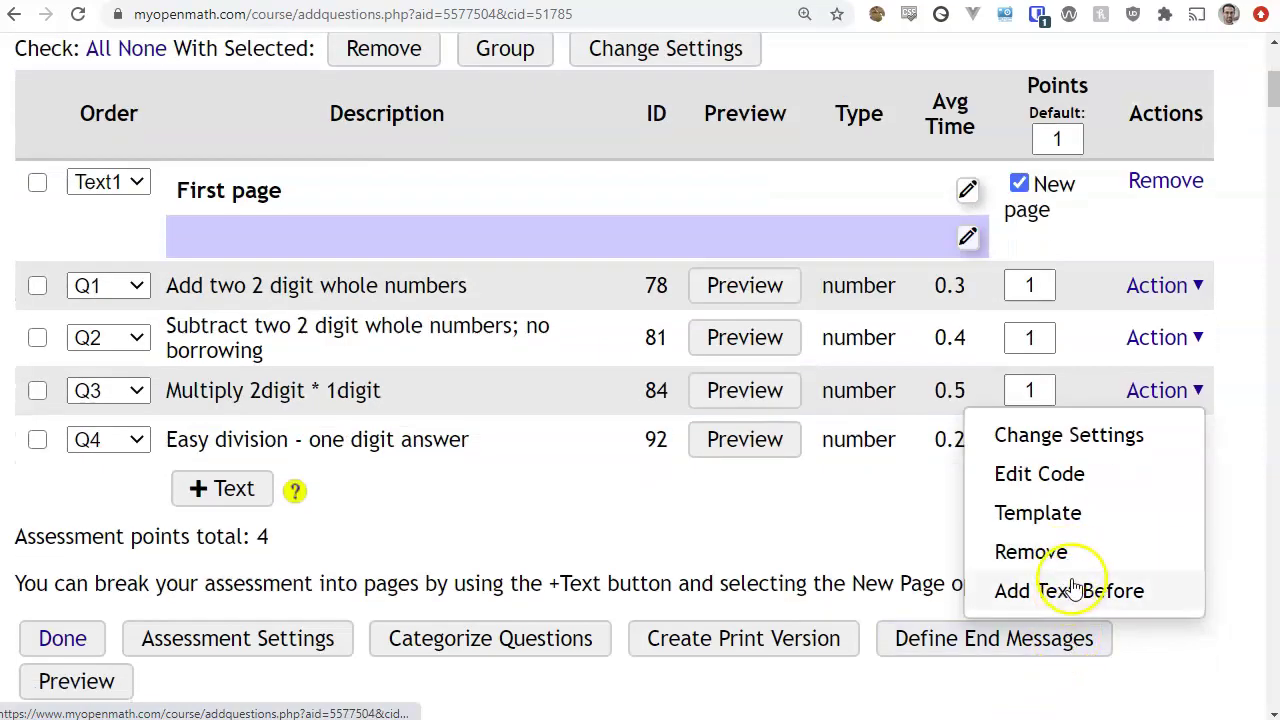
click(1071, 588)
click(1019, 387)
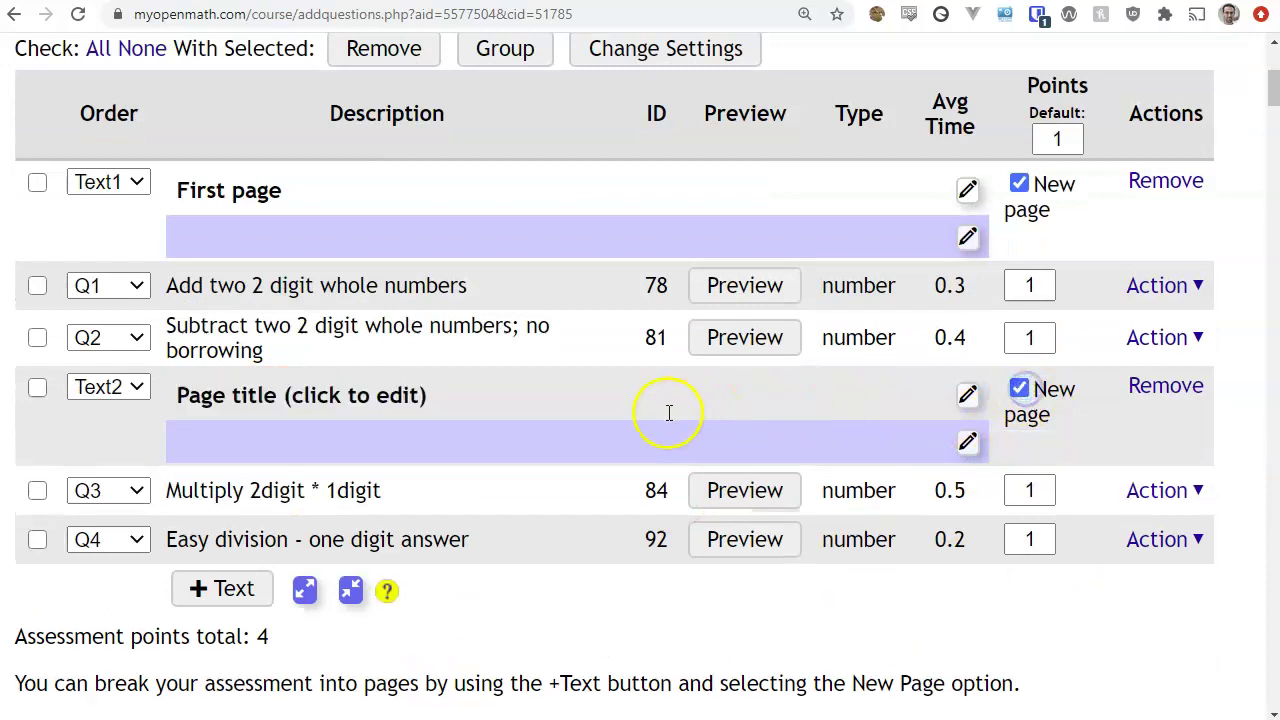
click(677, 411)
drag(63, 394, 285, 395)
text(Second page)
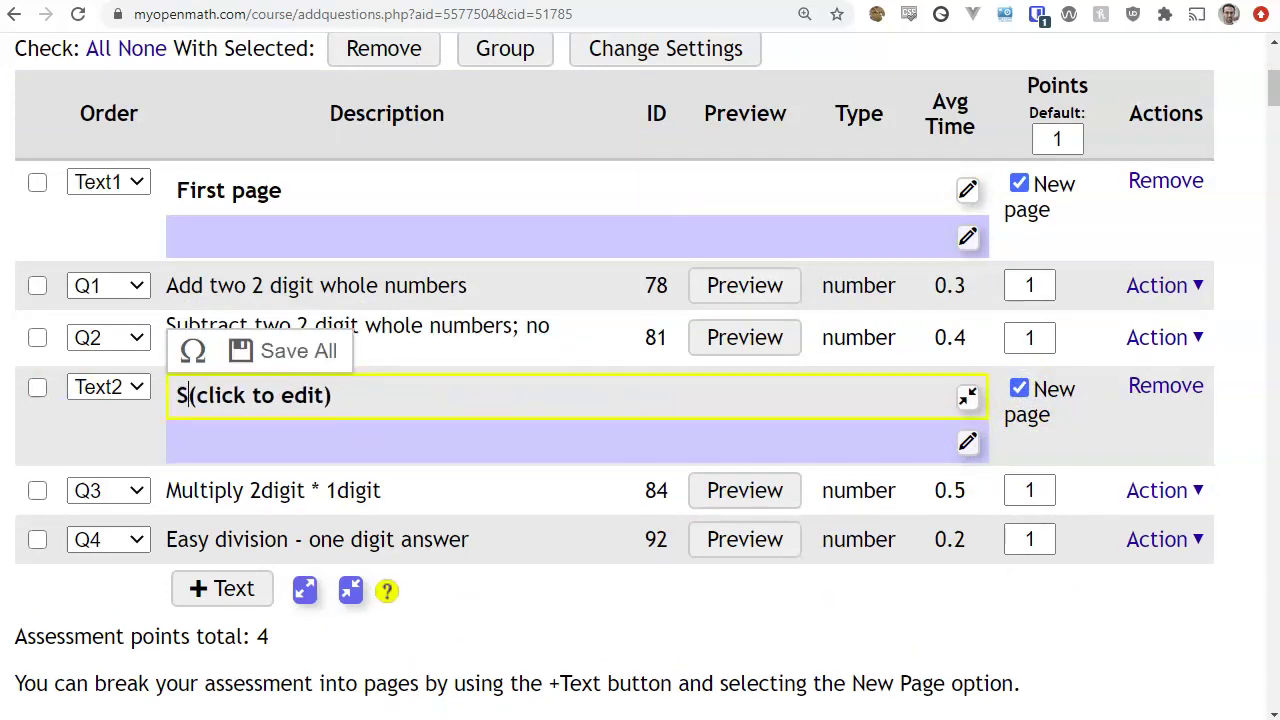
drag(307, 395, 465, 395)
key(BackSpace)
click(300, 352)
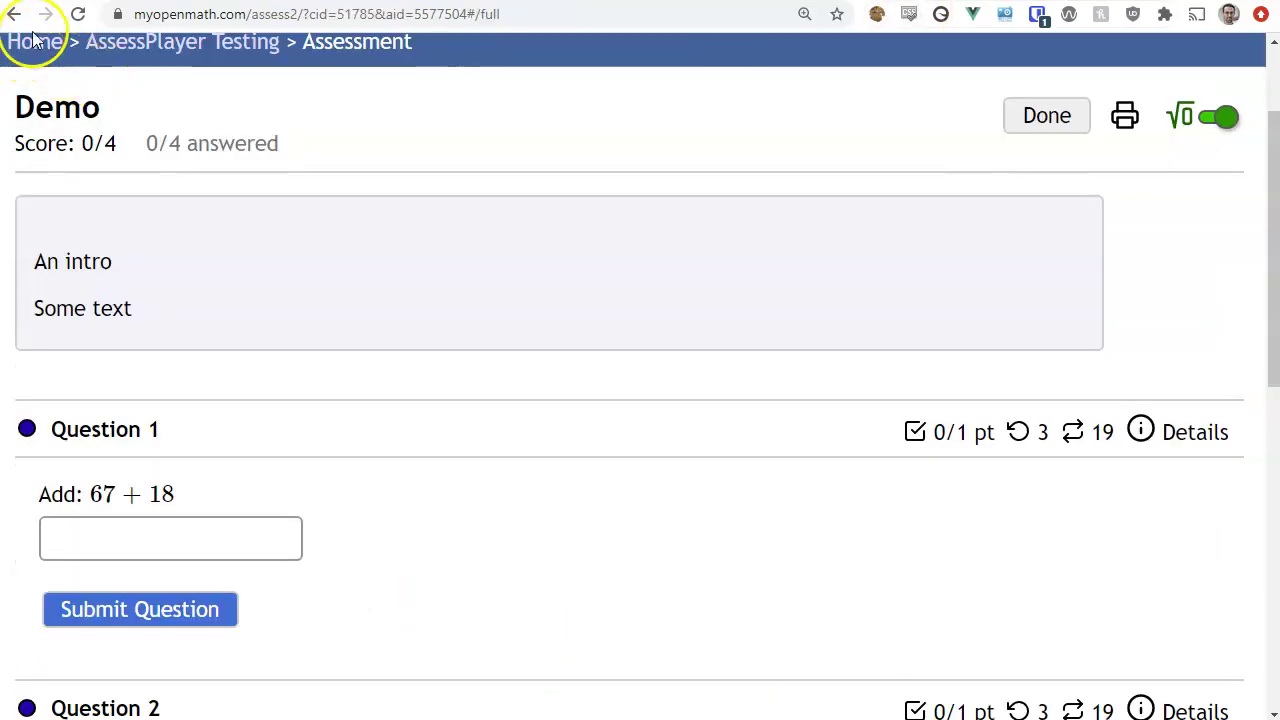
Reload the student view of the Demo assessment and bring up its list of pages.
click(77, 14)
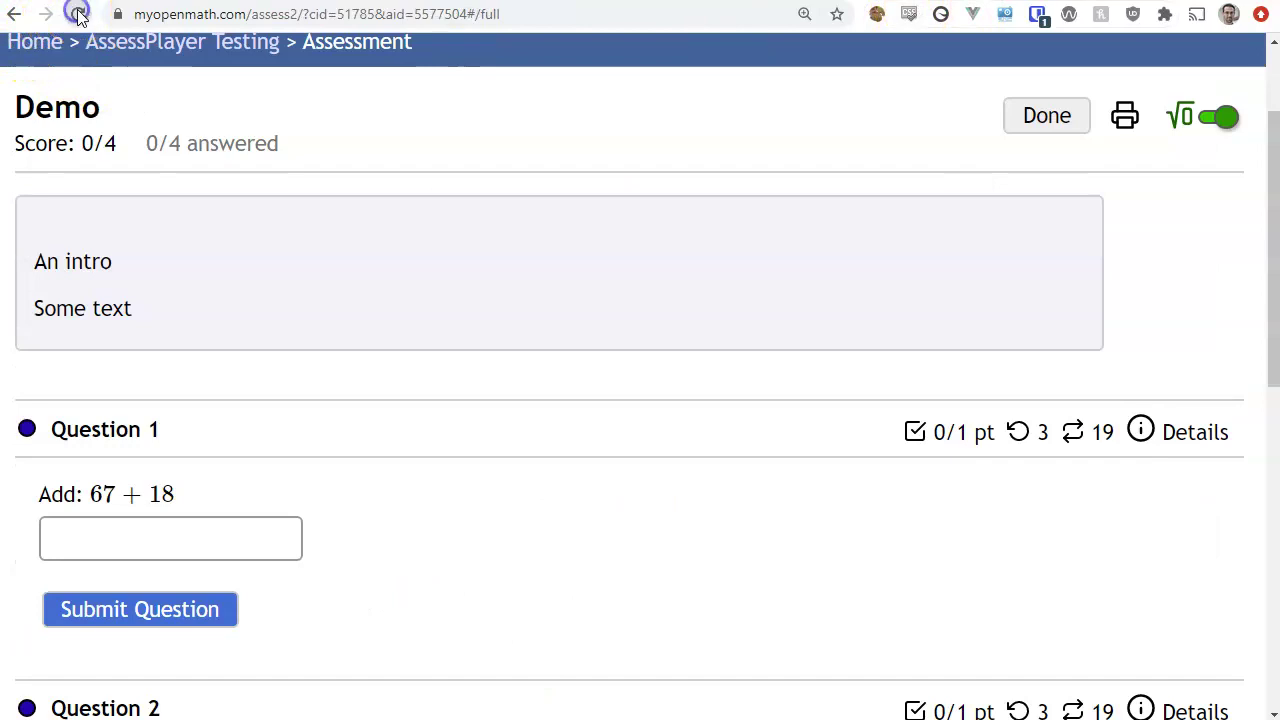
click(80, 527)
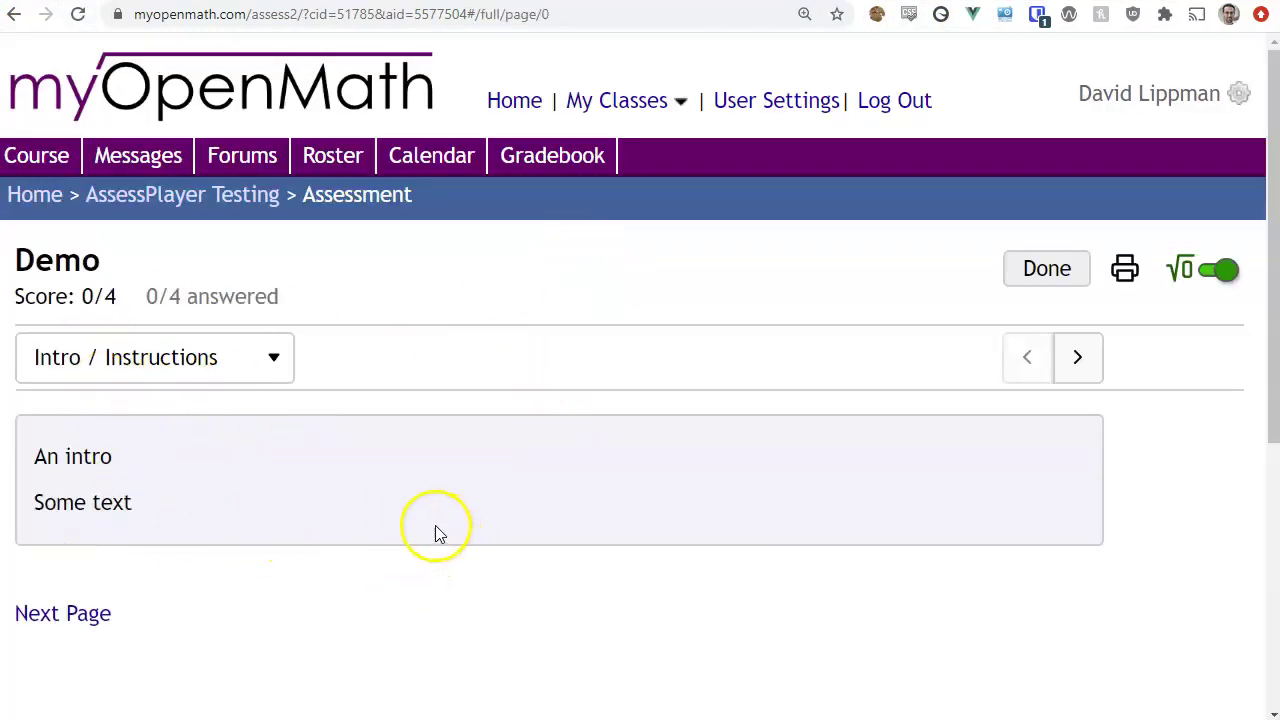
click(86, 357)
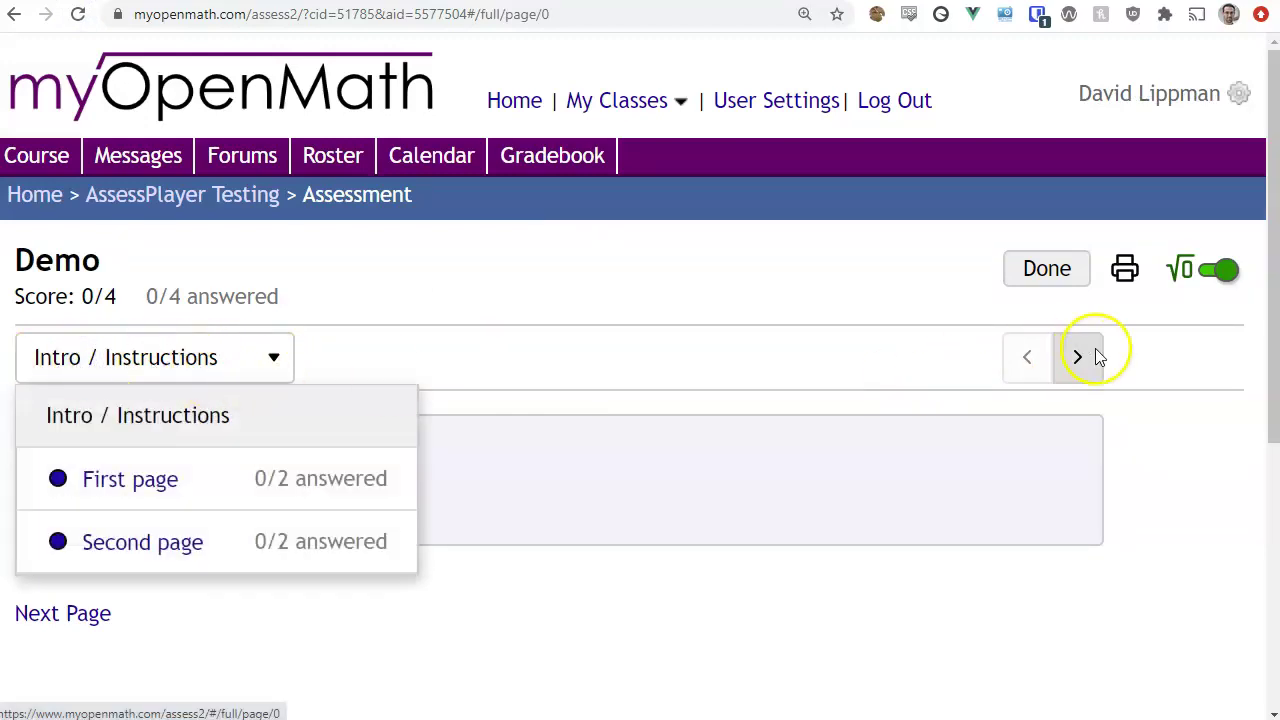
Look through the questions on First page and Second page in the student view of the Demo assessment.
click(183, 494)
scroll(620, 503, down, 4)
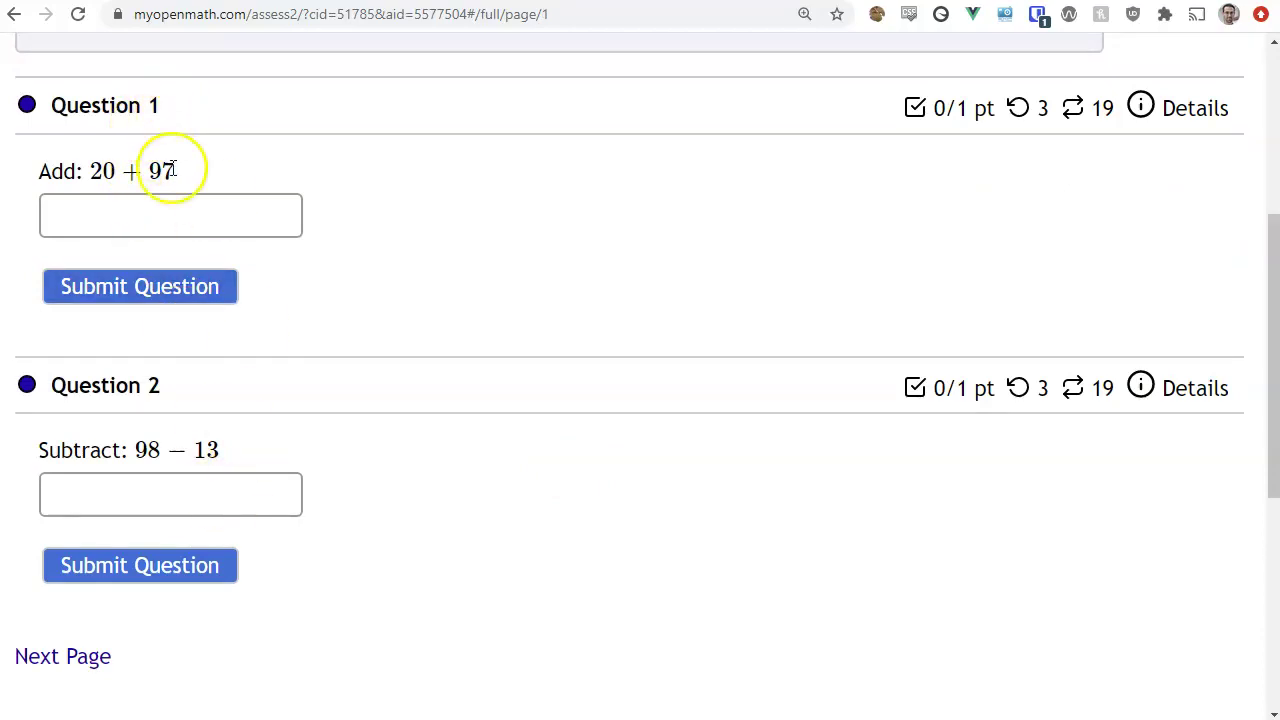
scroll(600, 265, up, 2)
click(1090, 160)
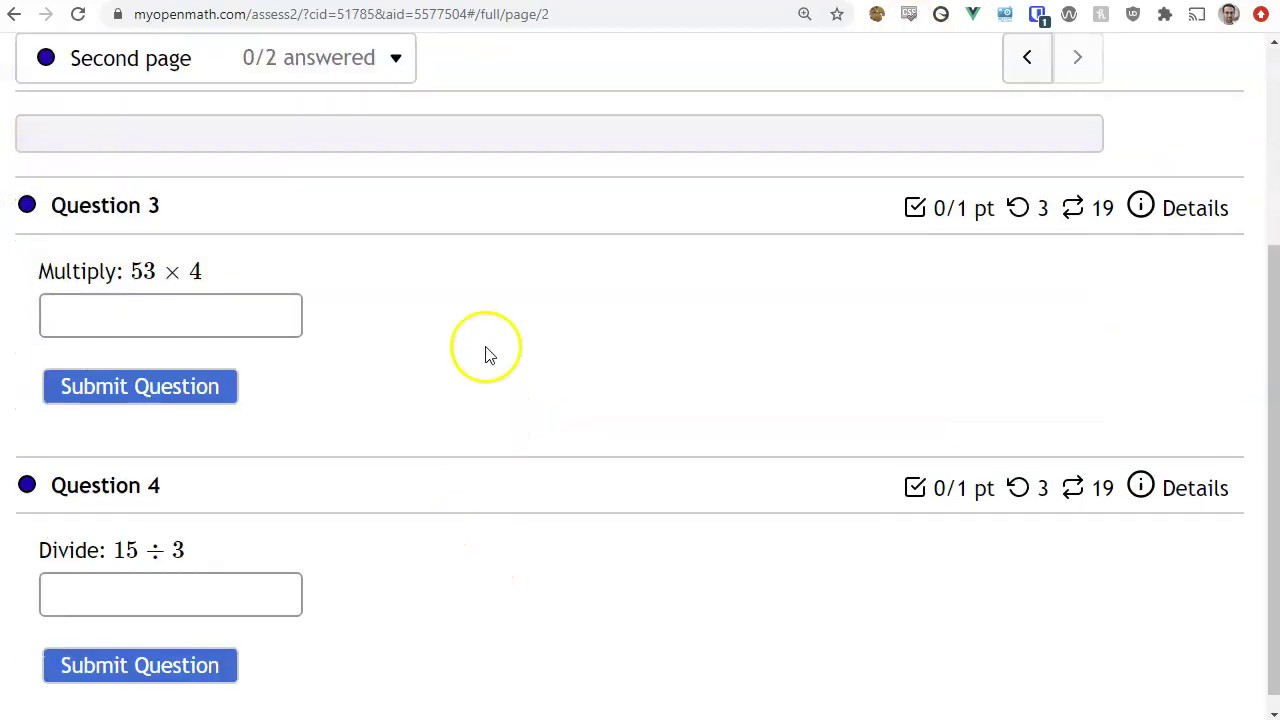
key(ctrl+Tab)
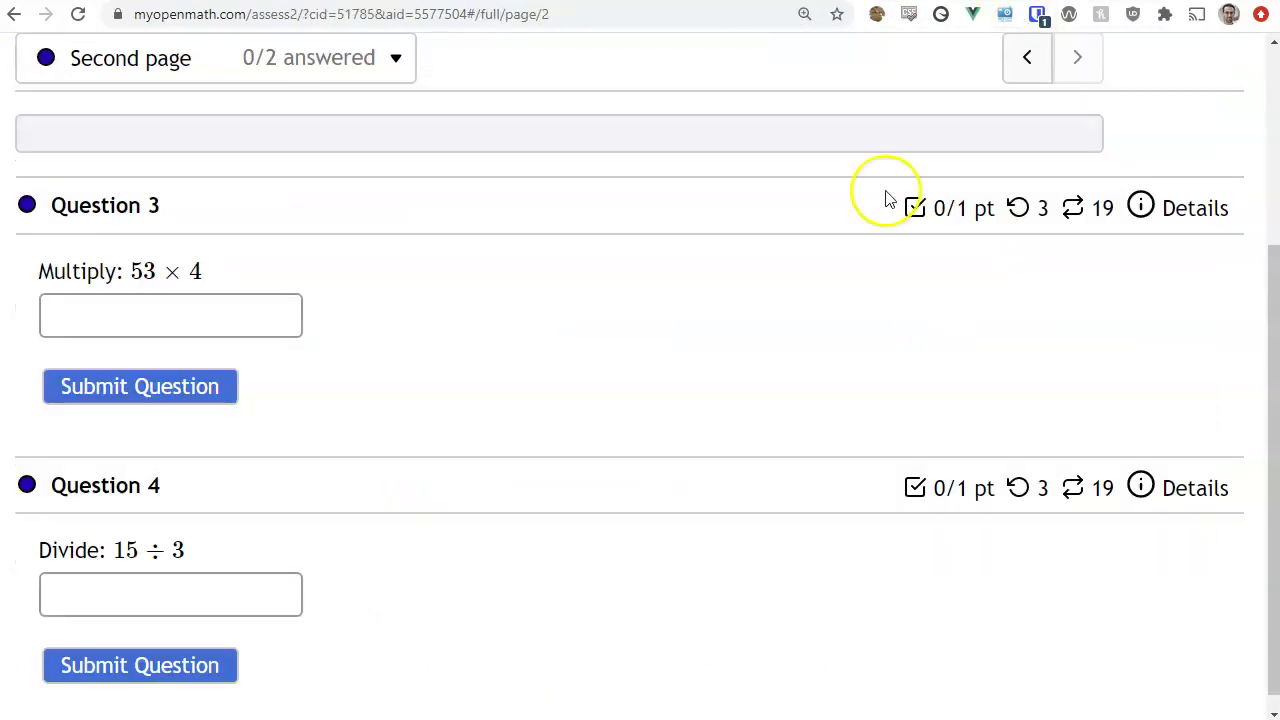
scroll(757, 434, up, 3)
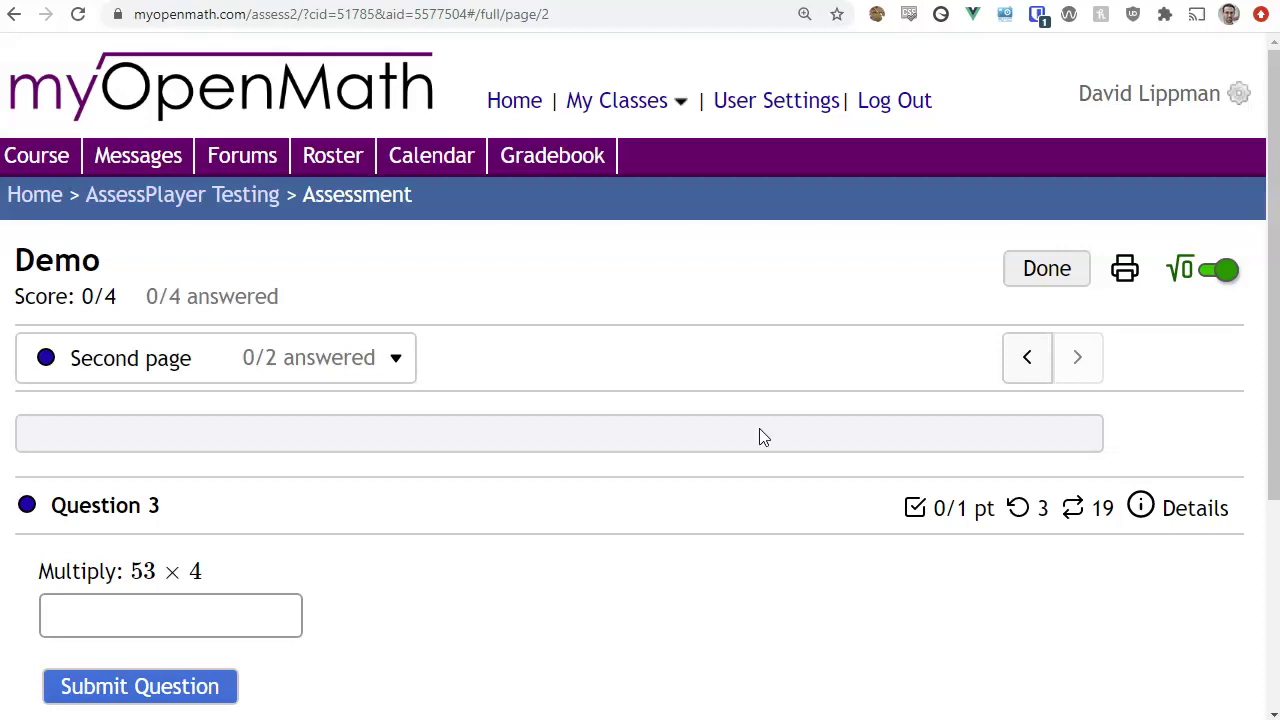
Return to the Add/Remove Questions page and open the Demo assessment's settings at the core options.
click(778, 360)
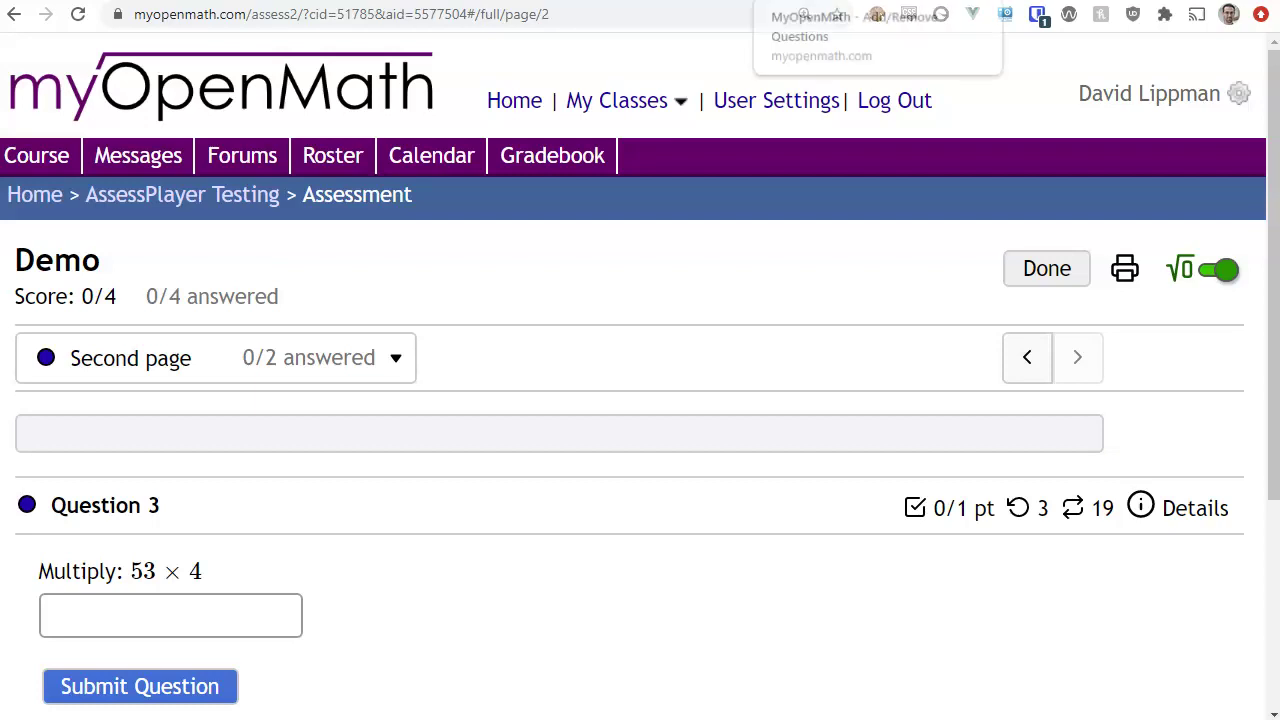
click(850, 0)
scroll(529, 209, up, 4)
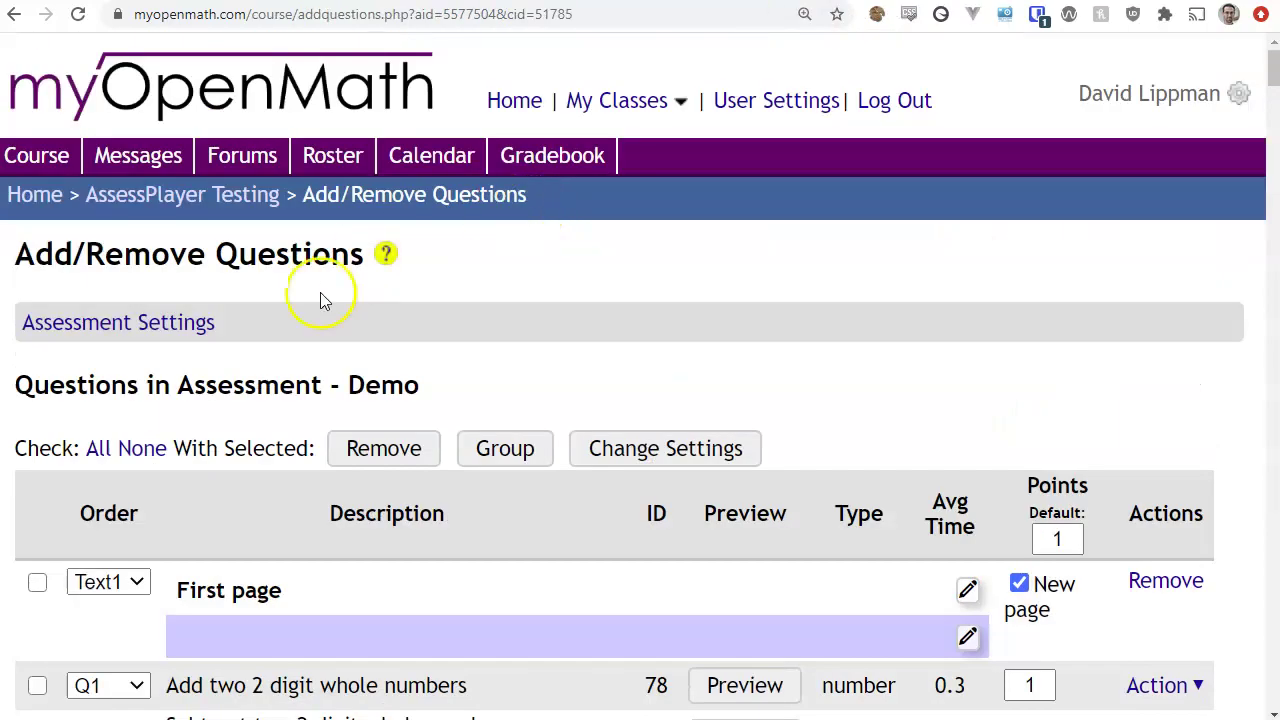
click(135, 324)
scroll(690, 395, down, 5)
scroll(697, 390, down, 7)
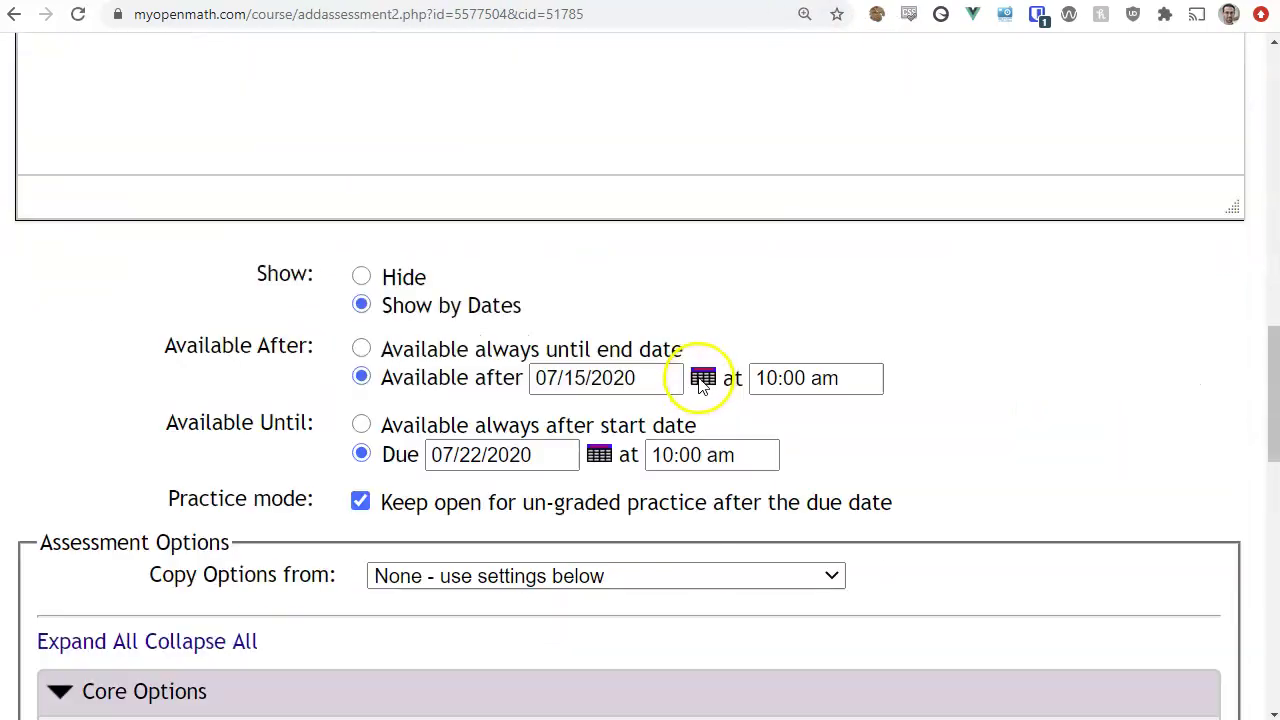
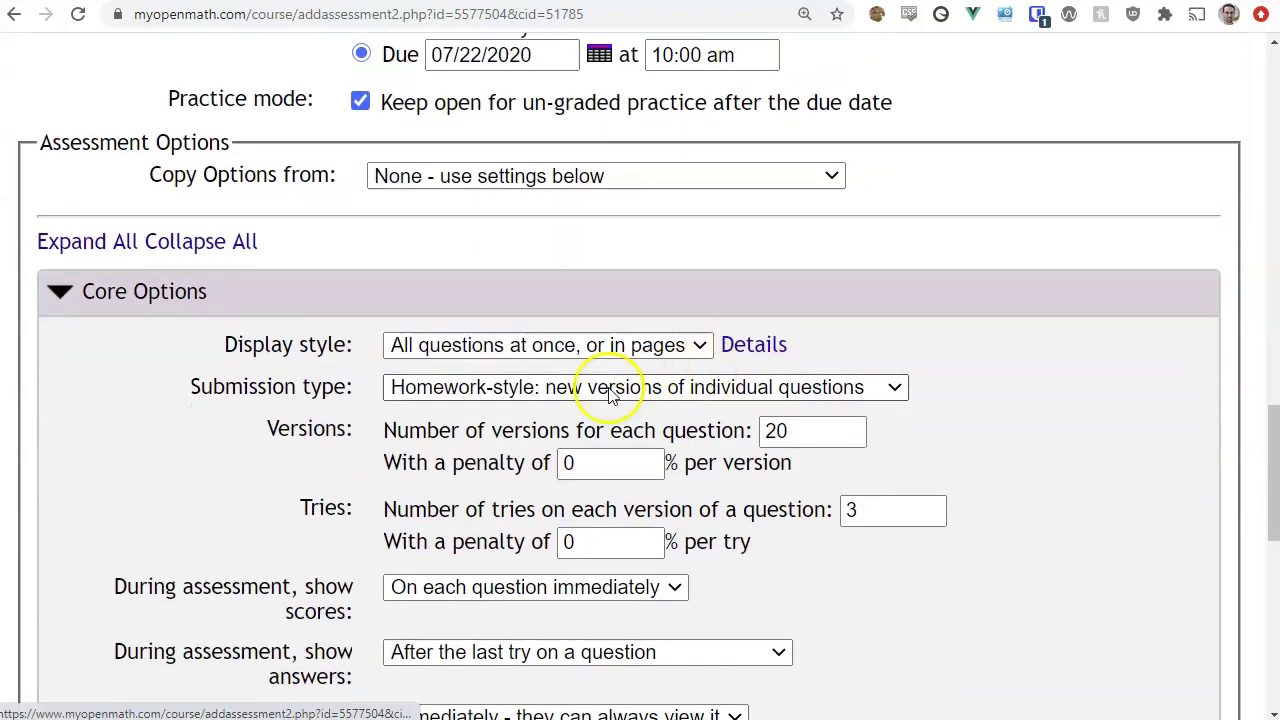
Set the display style to One question at a time and the submission type to Homework-style: new versions of individual questions.
click(571, 345)
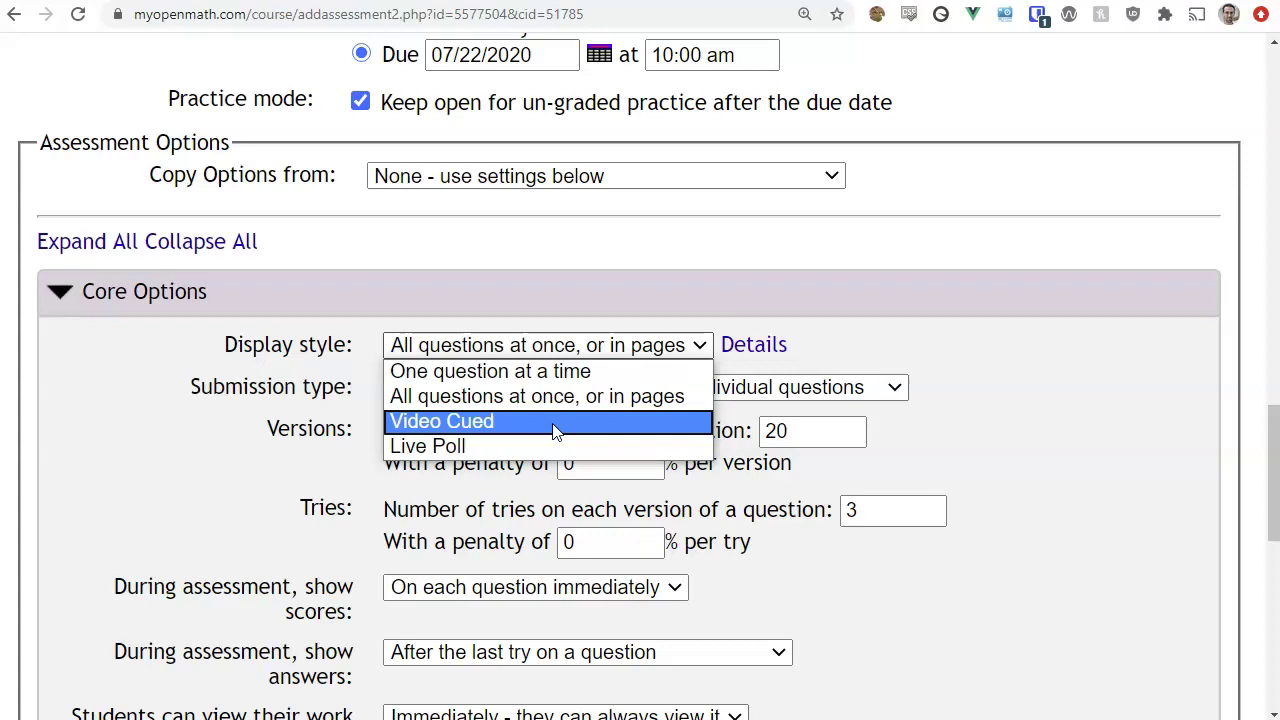
click(566, 458)
click(553, 372)
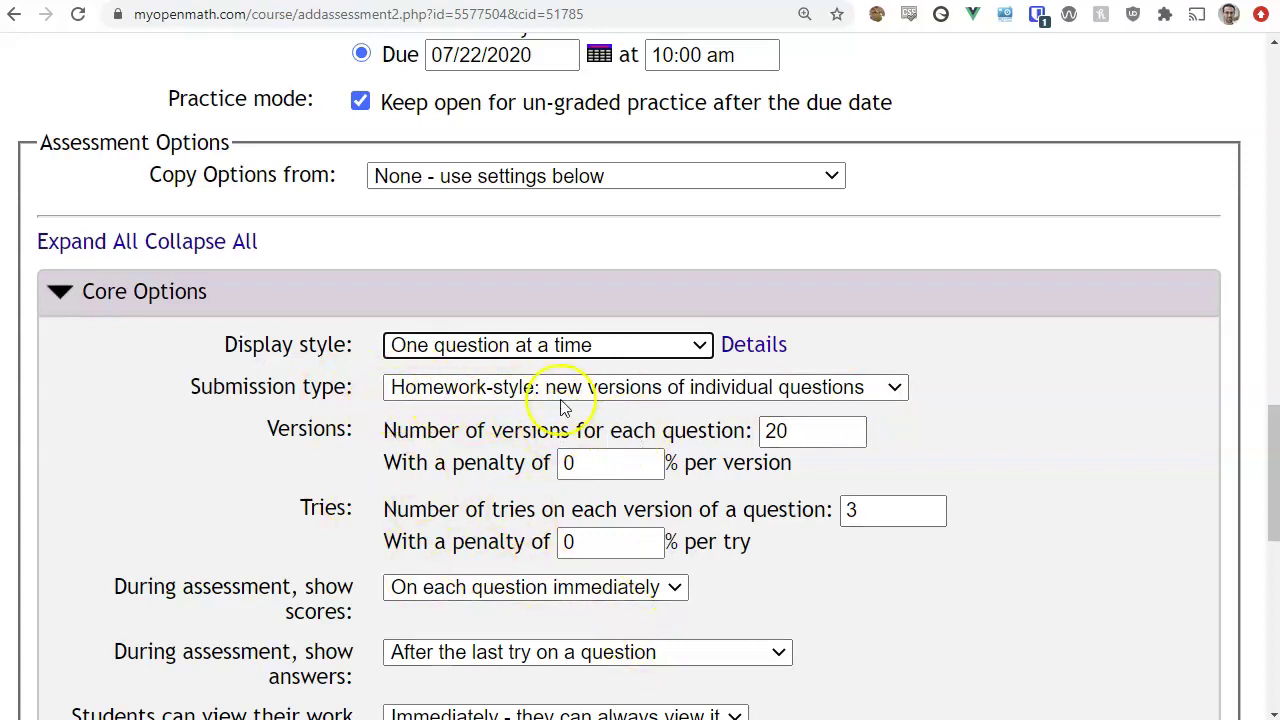
click(450, 386)
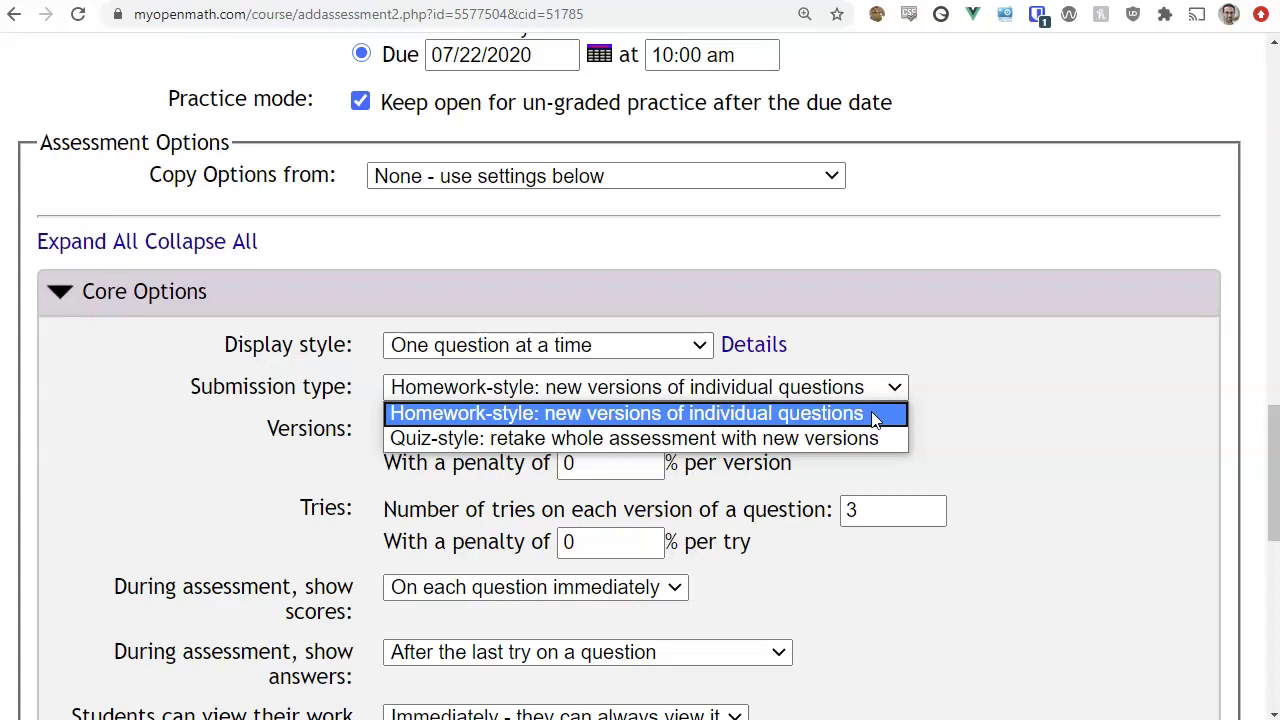
click(874, 418)
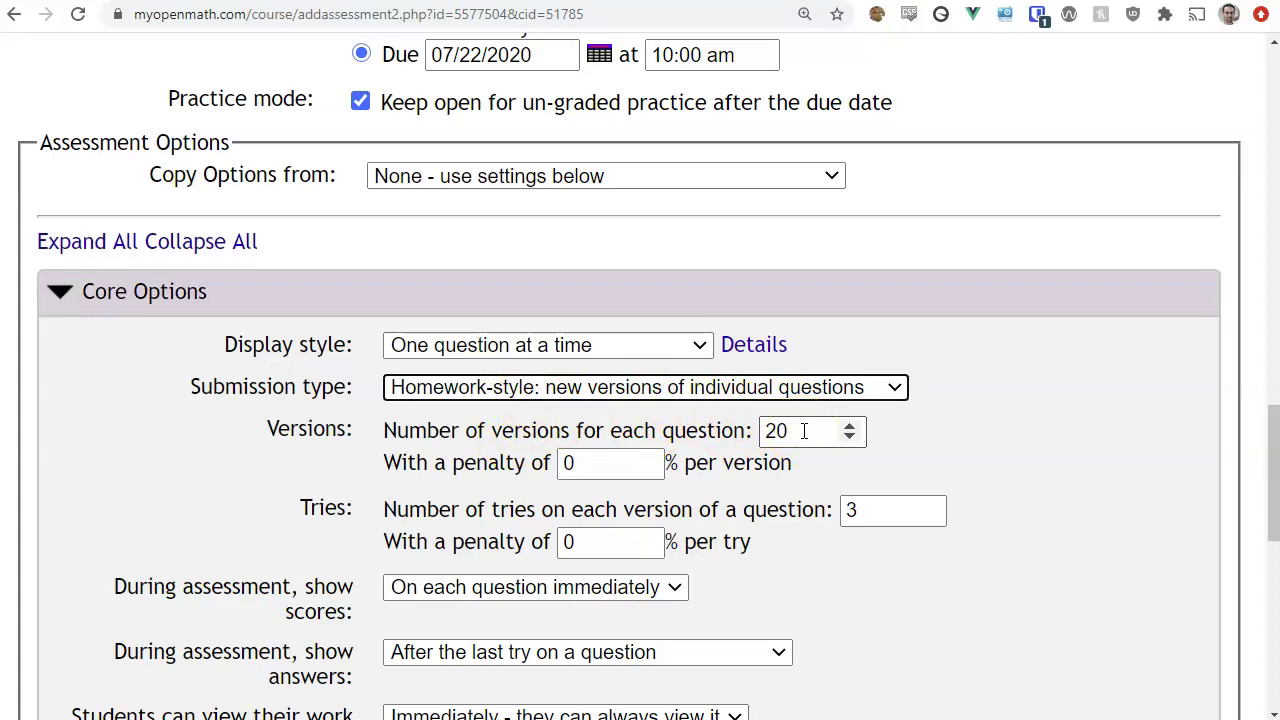
Allow 100 versions for each question and 2 tries on each version of a question.
drag(803, 431, 737, 431)
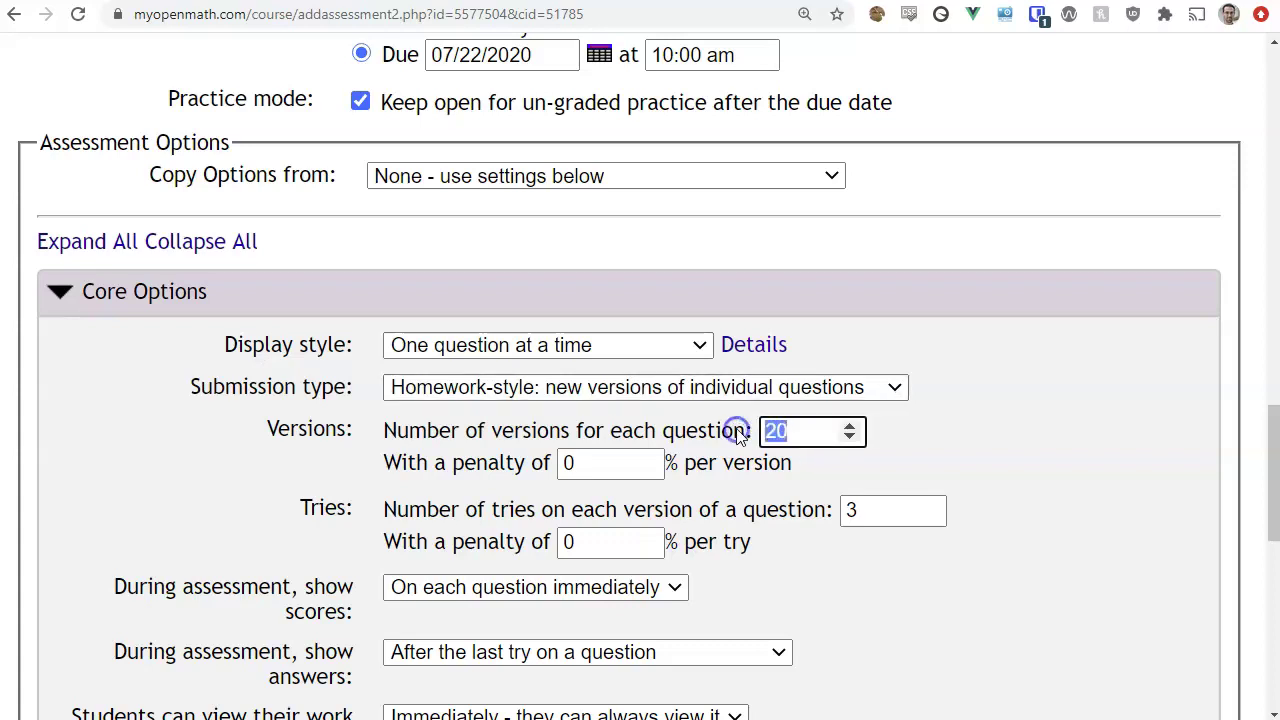
text(100)
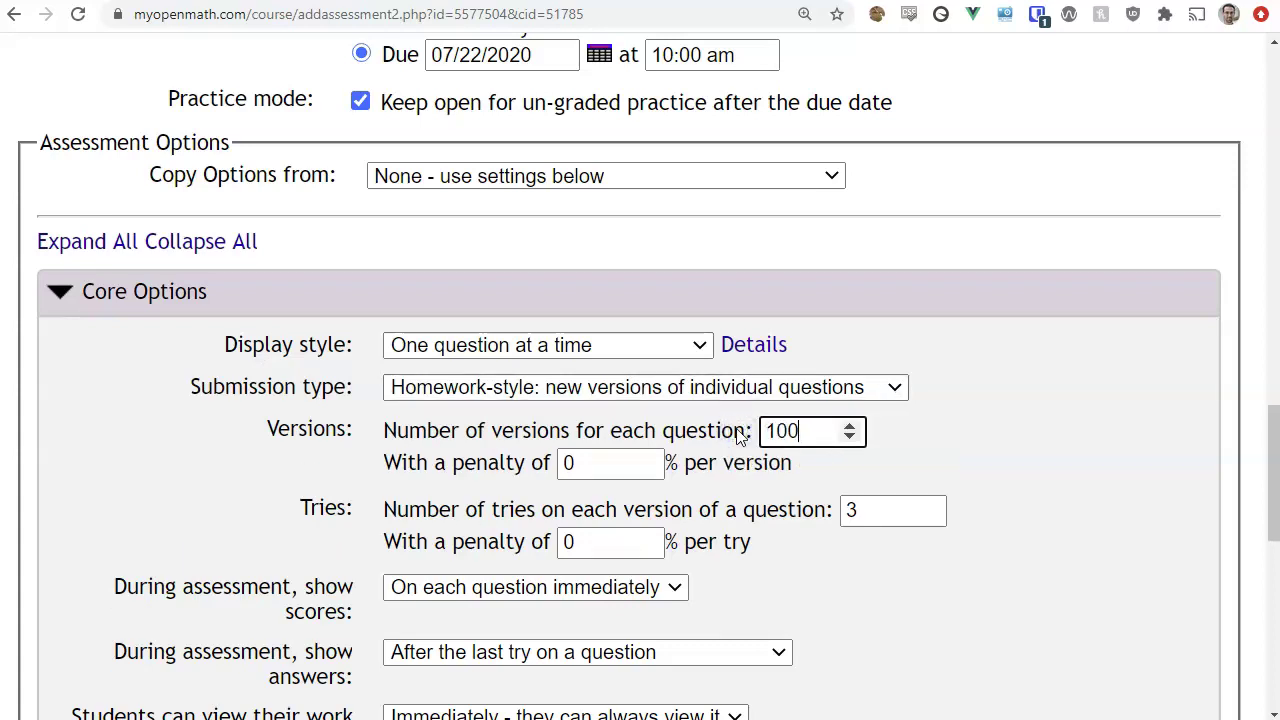
click(980, 470)
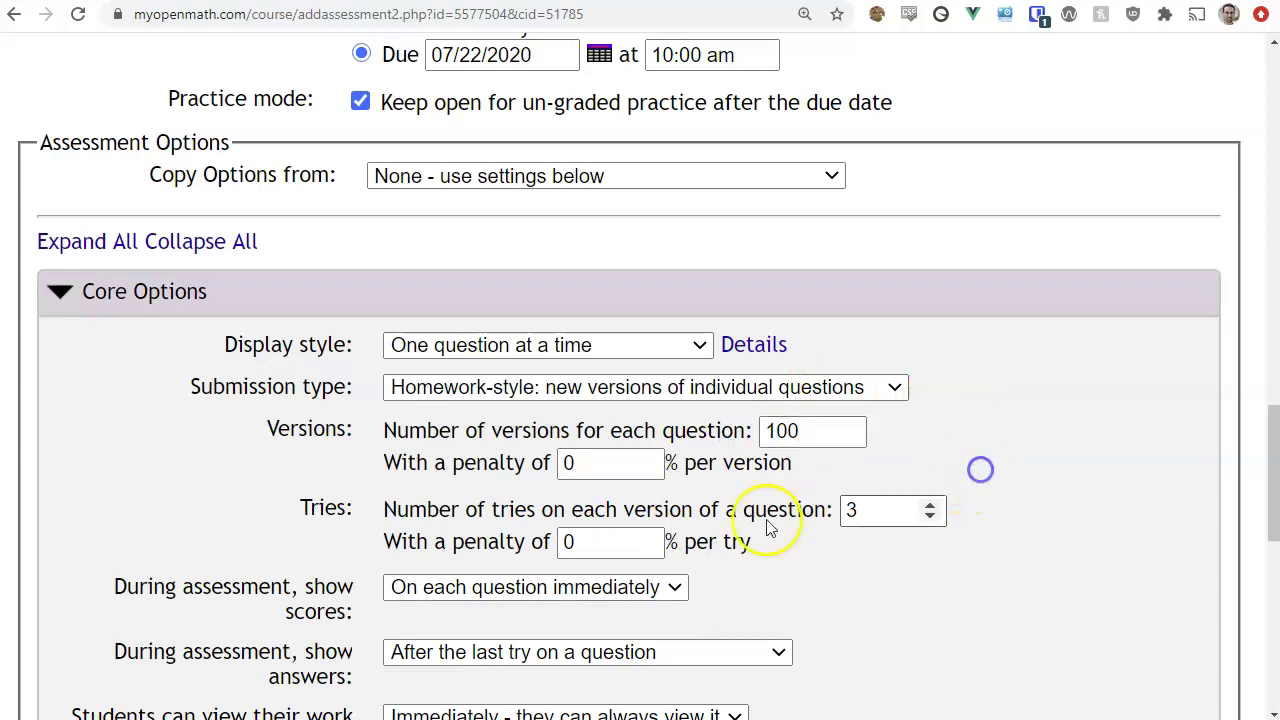
click(603, 468)
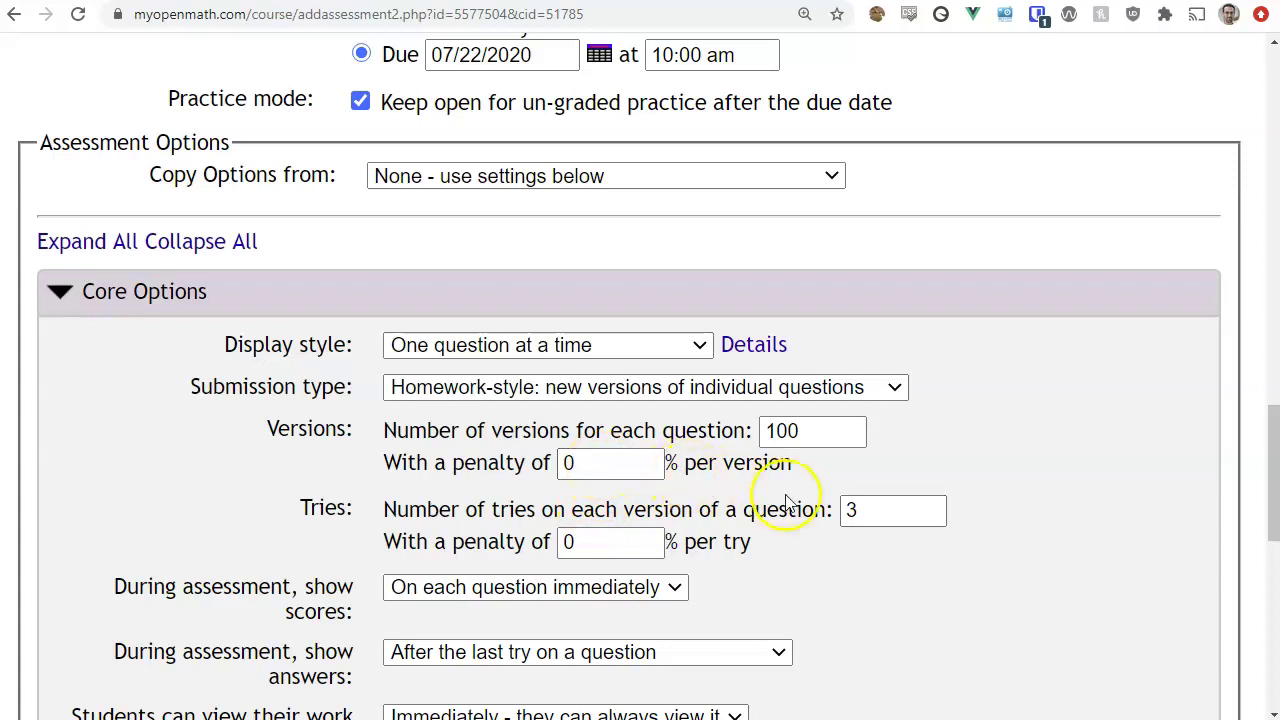
click(848, 510)
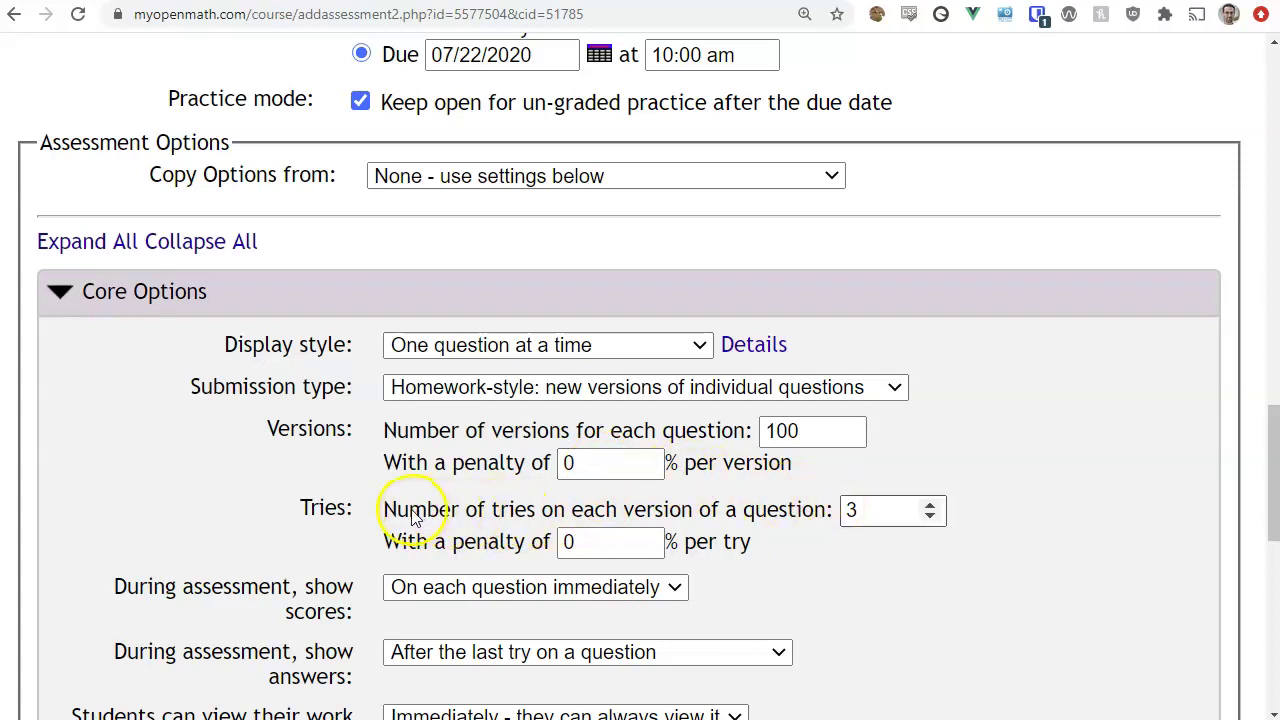
click(432, 432)
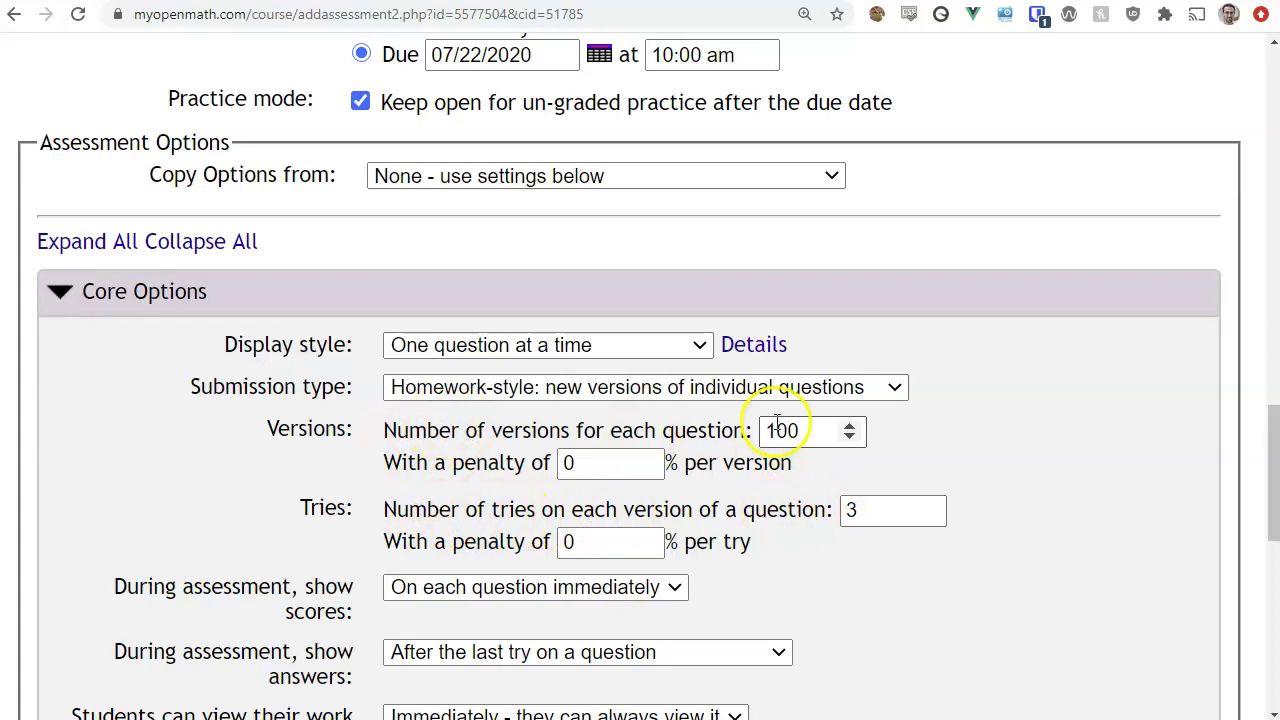
click(430, 512)
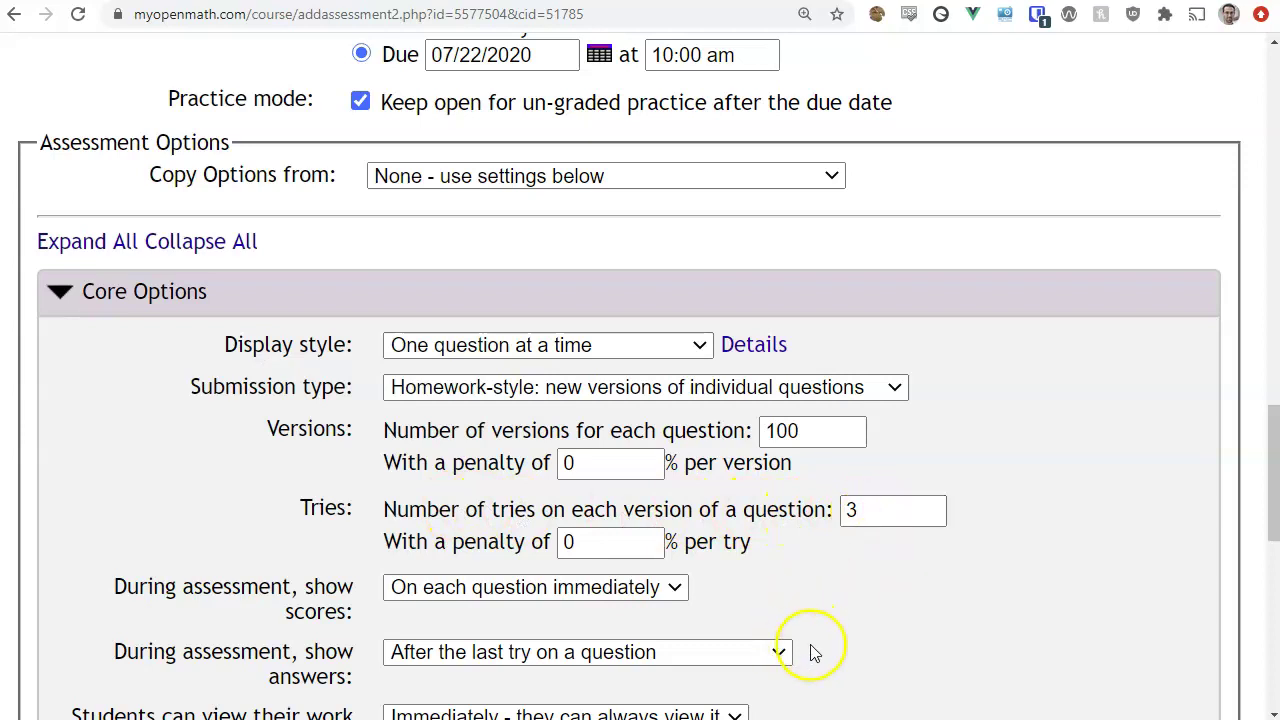
scroll(443, 429, down, 1)
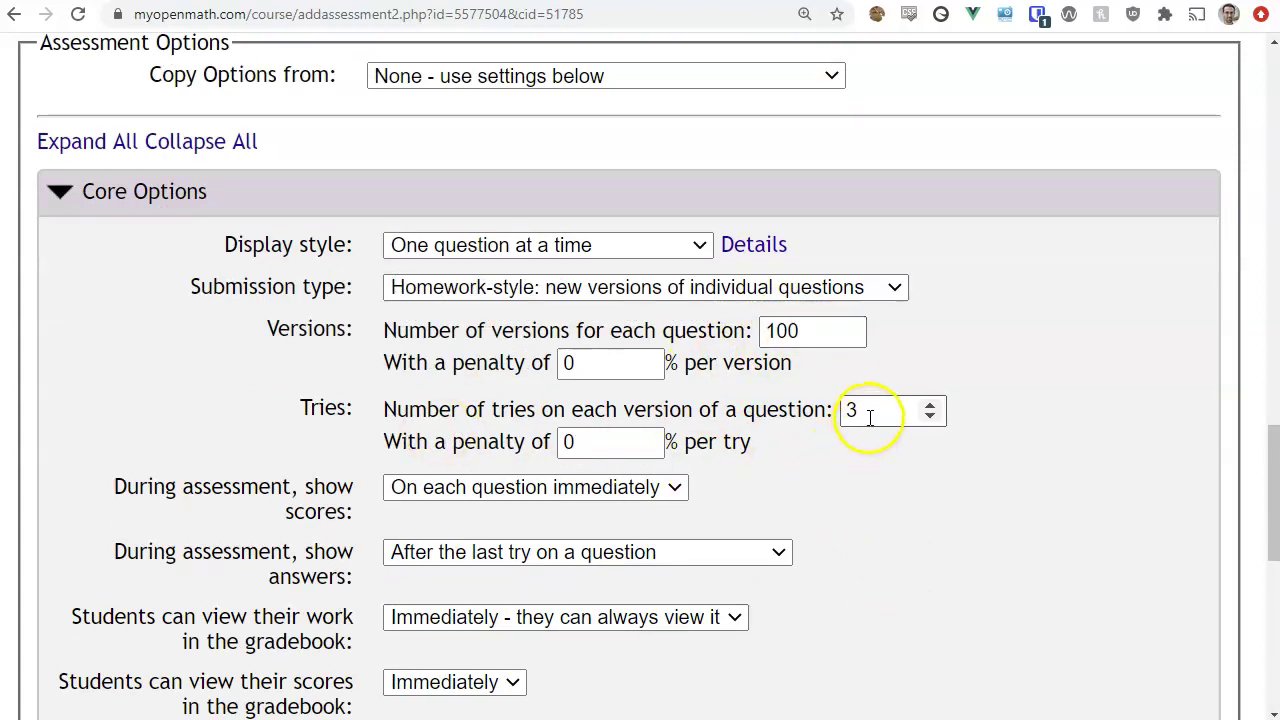
drag(862, 411, 765, 410)
text(2)
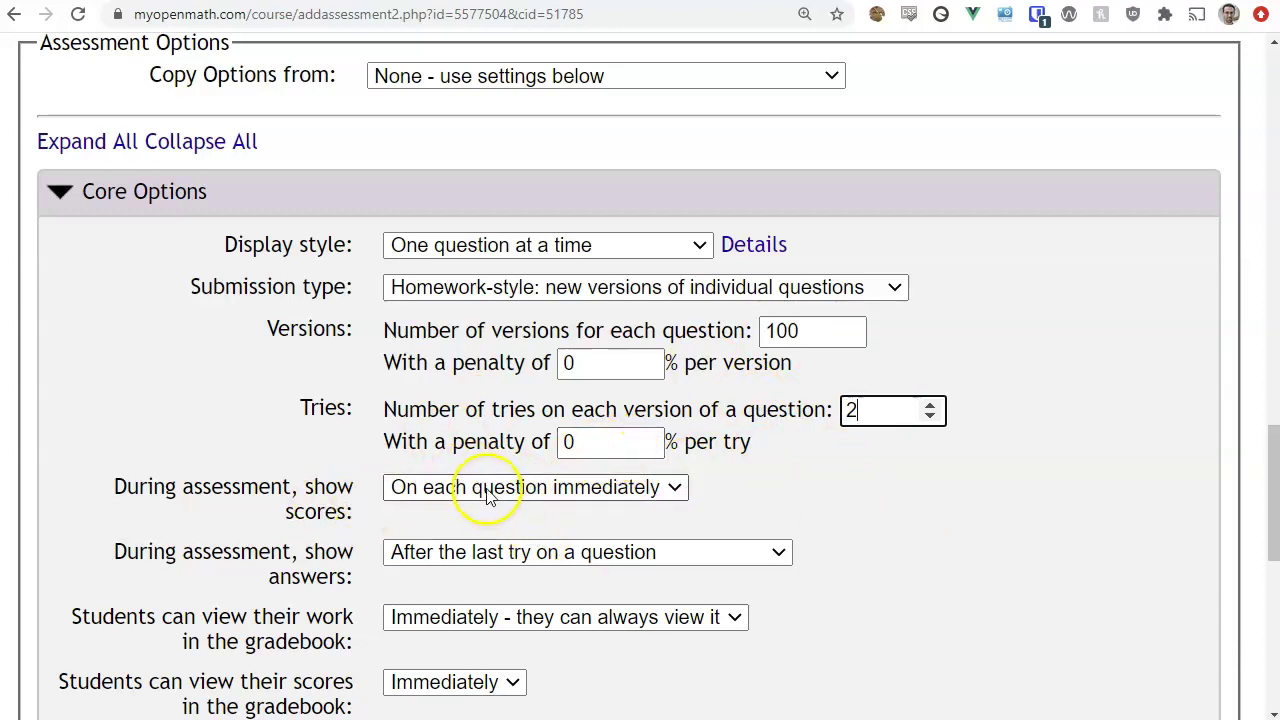
Choose to show scores on each question immediately during the assessment and save the assessment settings.
click(545, 492)
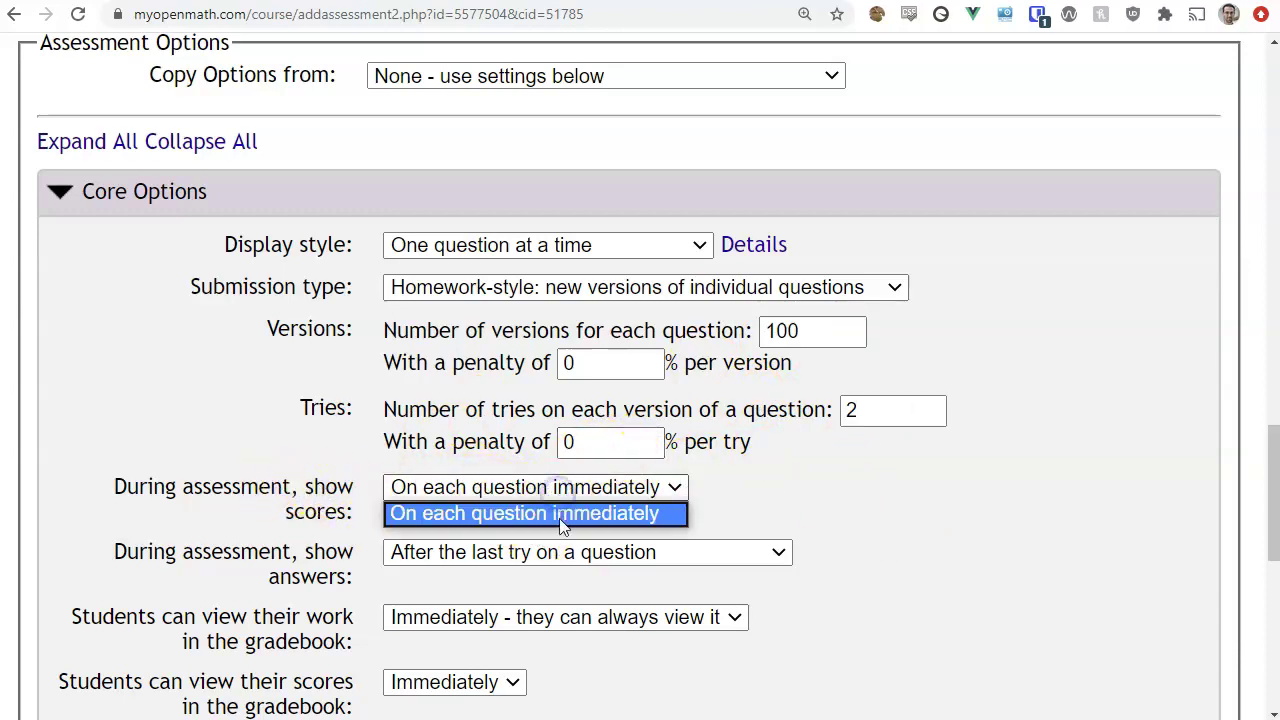
click(563, 516)
click(664, 489)
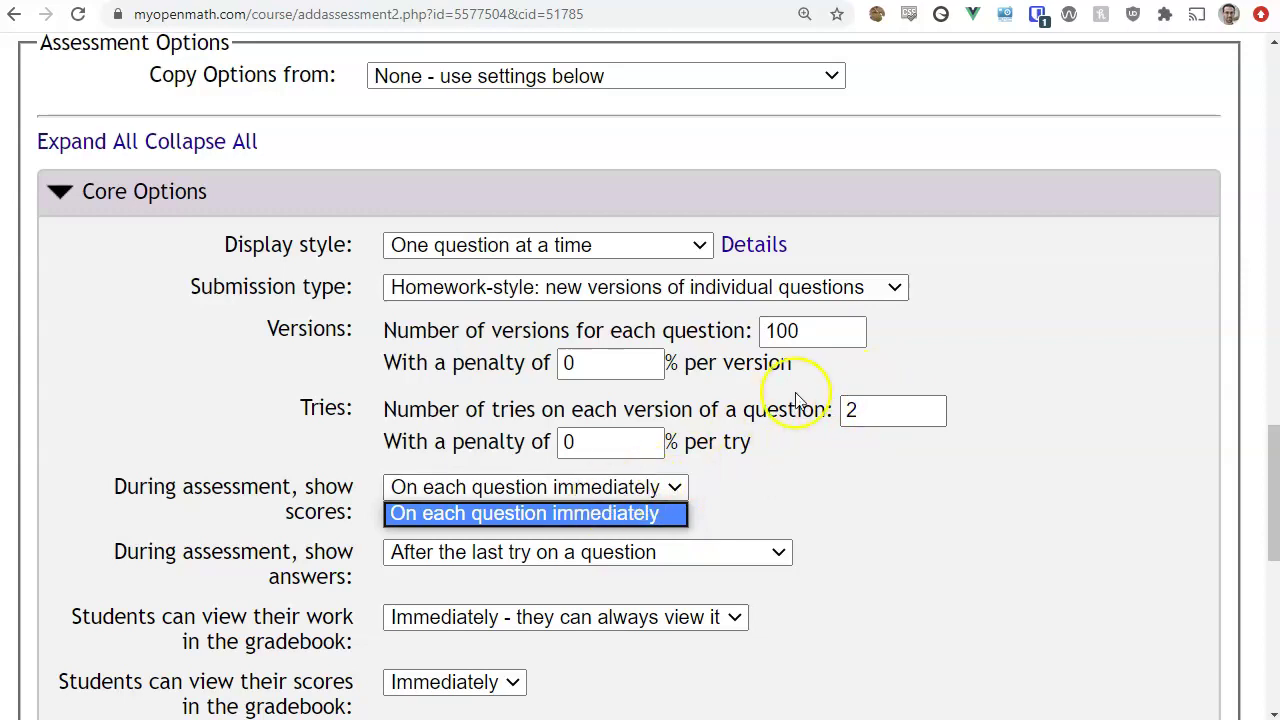
click(636, 514)
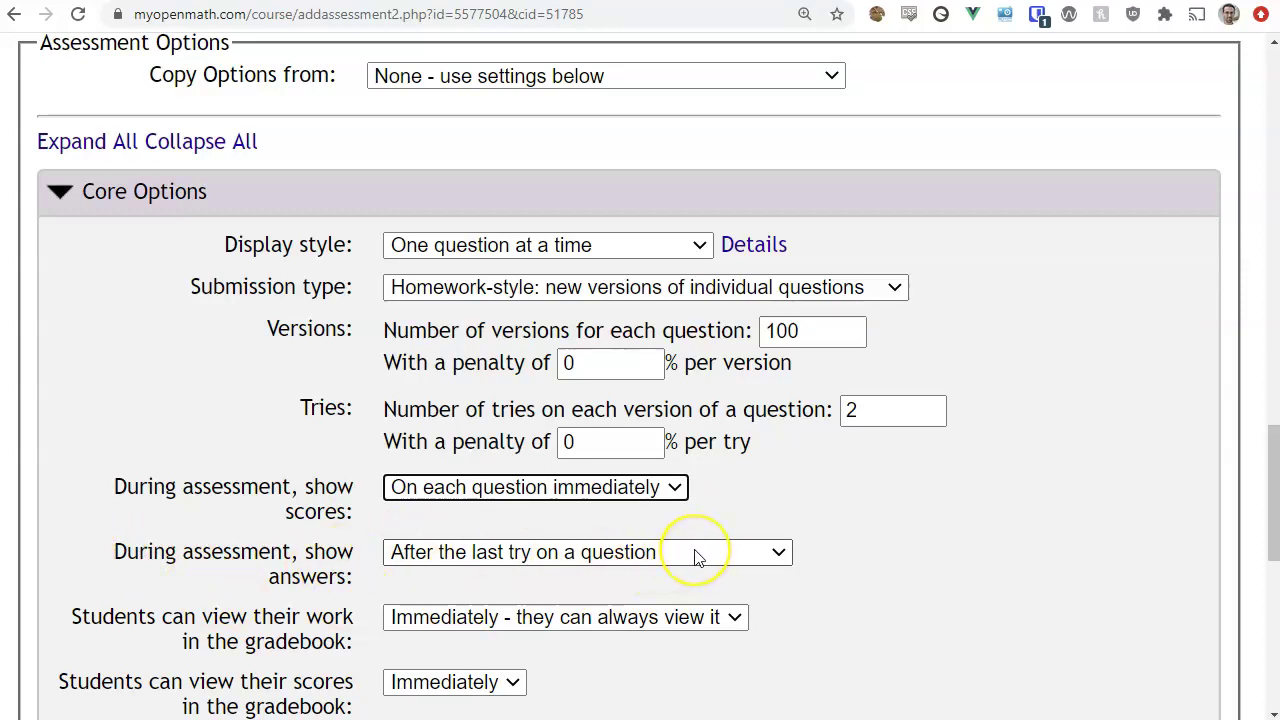
scroll(790, 540, down, 4)
scroll(789, 532, down, 4)
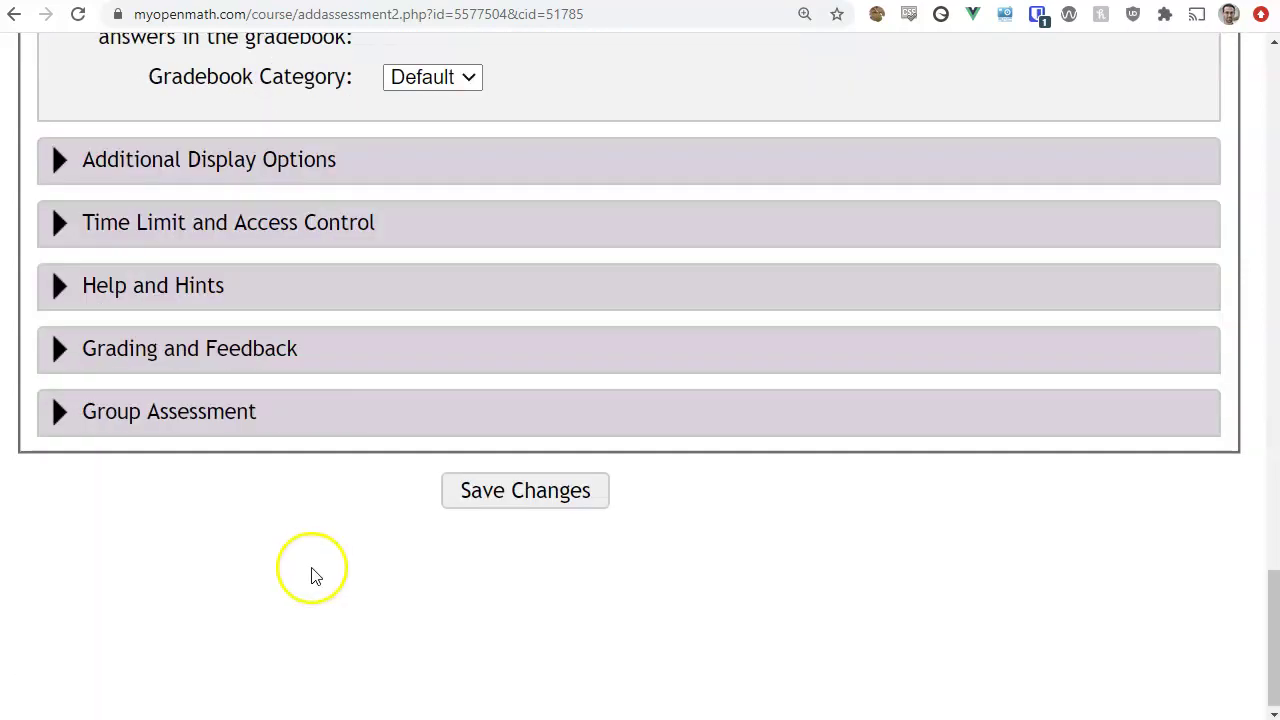
click(557, 494)
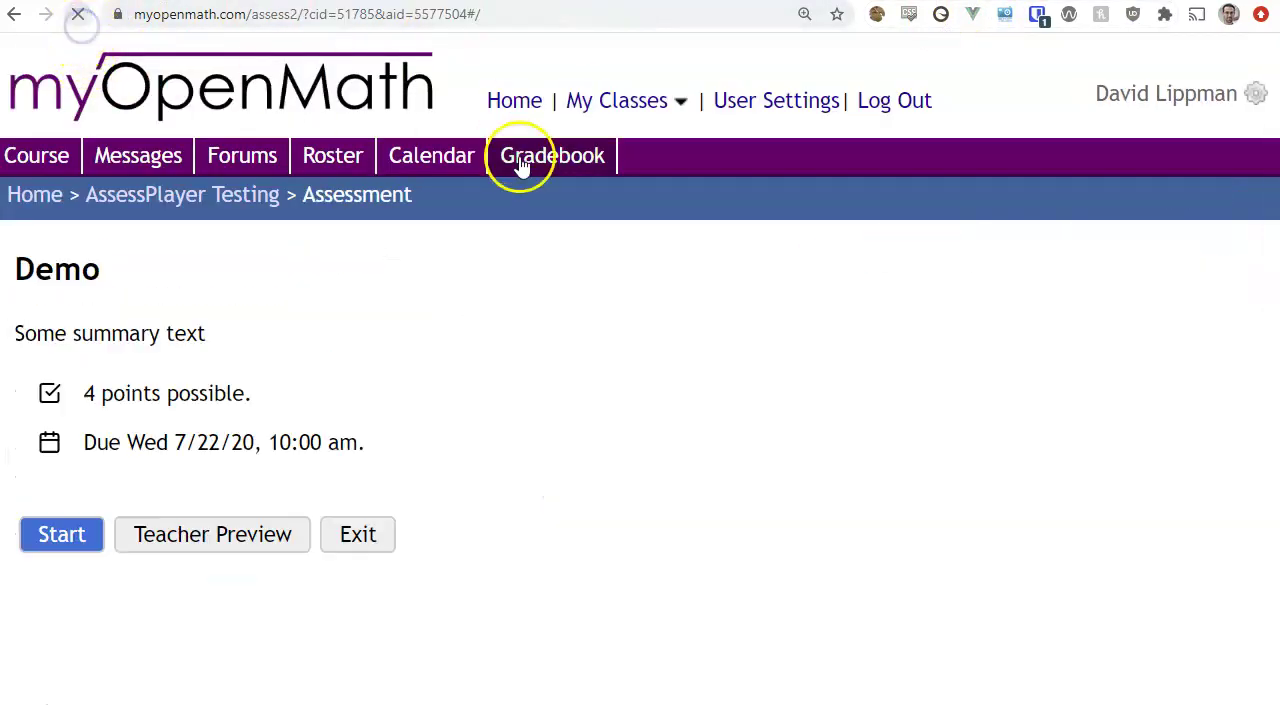
Start the Demo assessment in the reloaded student view and submit 12 as the answer to question 1.
click(62, 540)
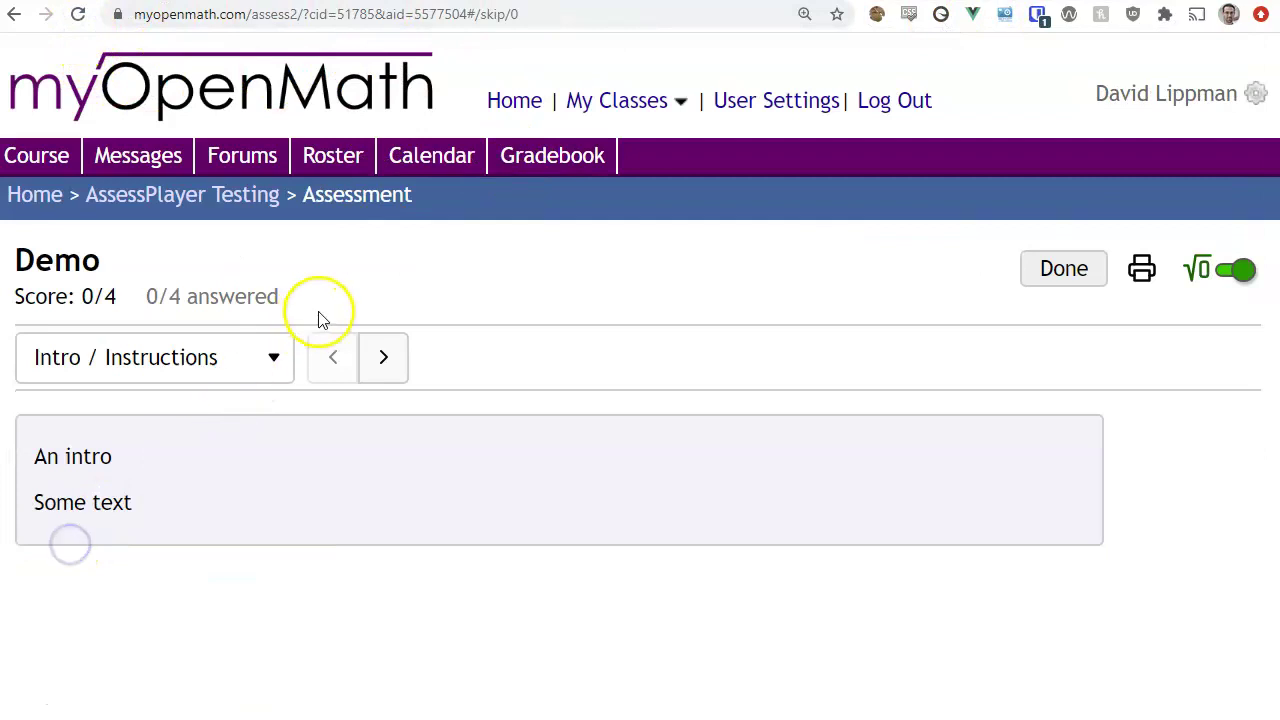
click(376, 352)
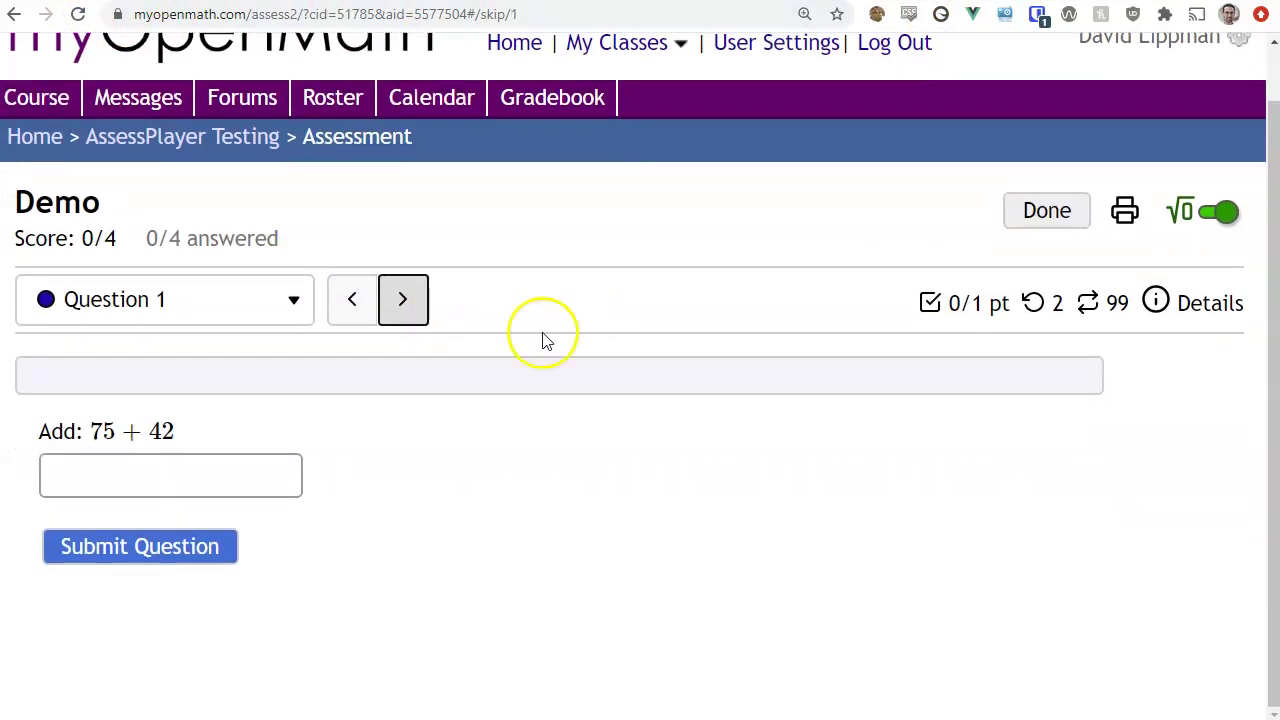
click(279, 490)
text(12)
click(223, 563)
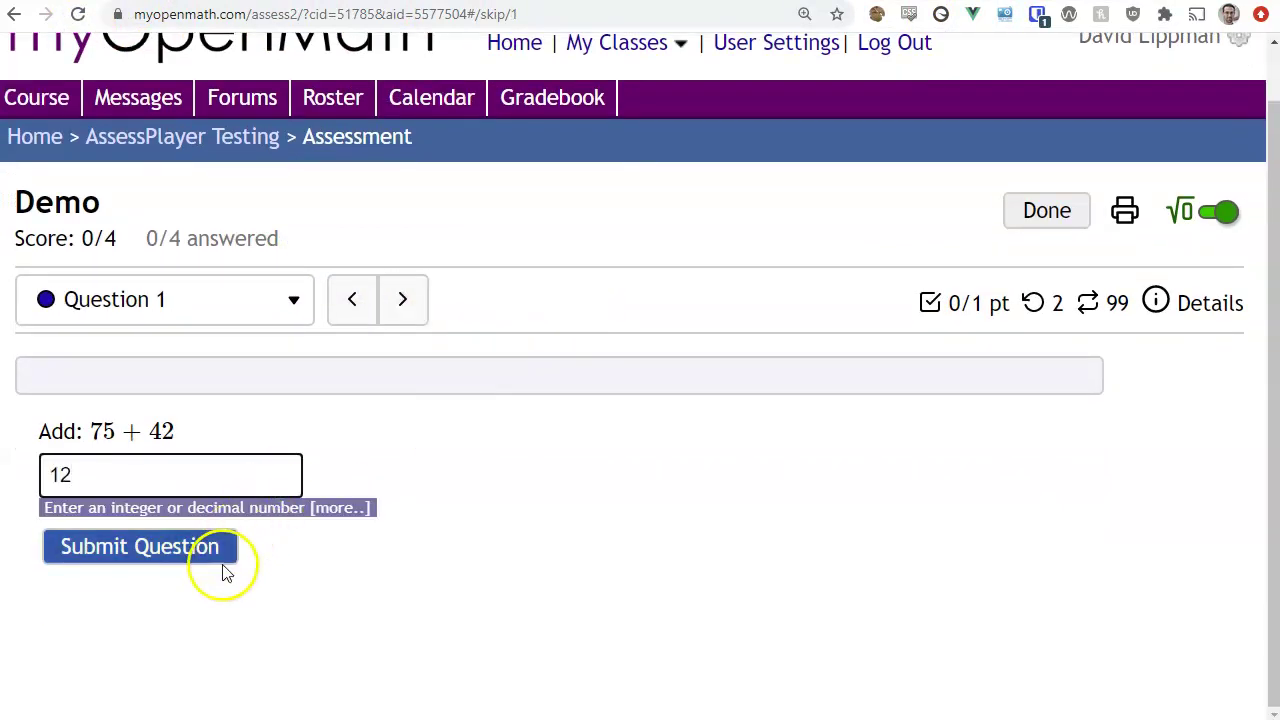
Retry question 1 by replacing the answer with 15 and submitting it.
double_click(177, 480)
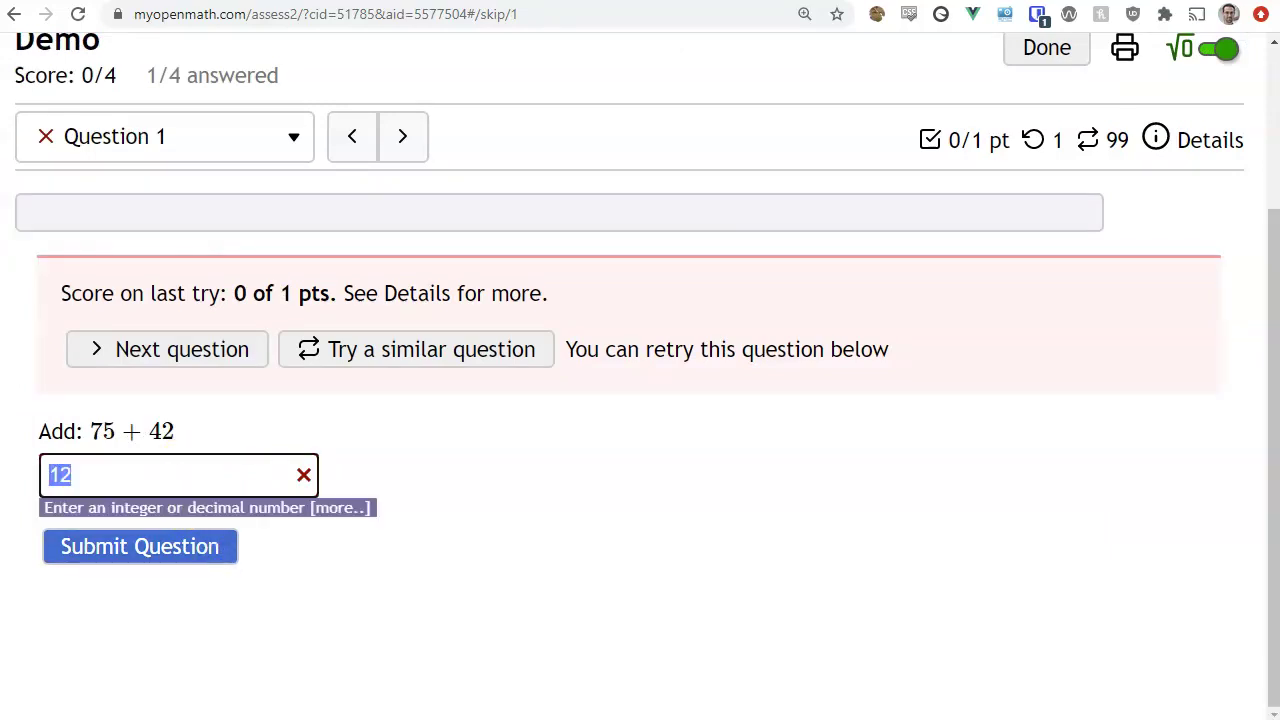
text(15)
click(145, 546)
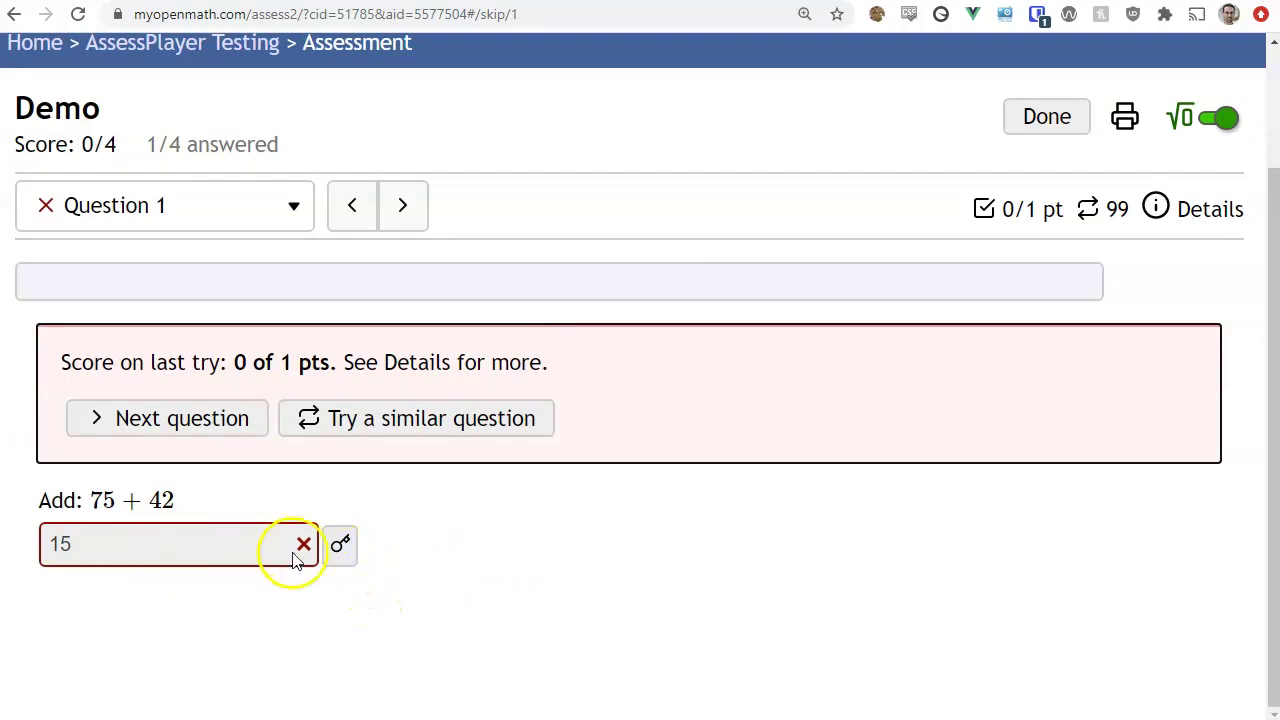
Reveal the correct answer to question 1 and request a similar version of the question.
click(341, 553)
click(433, 563)
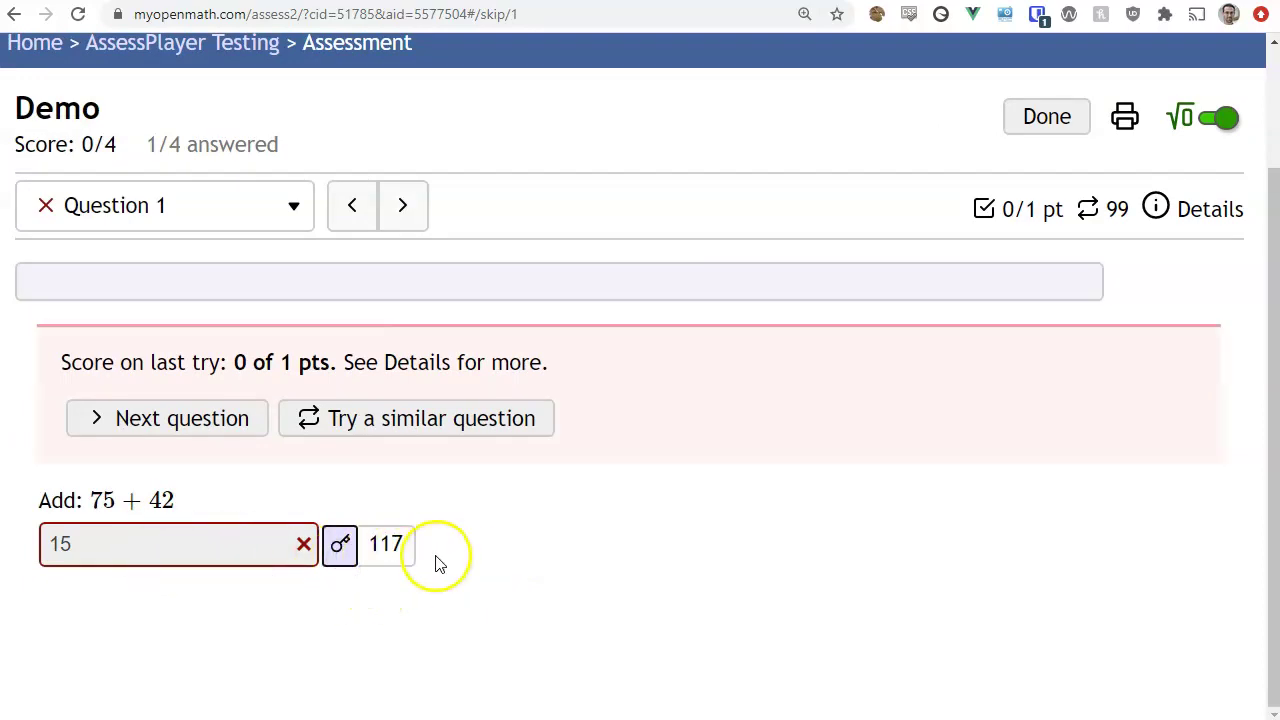
click(331, 530)
click(457, 563)
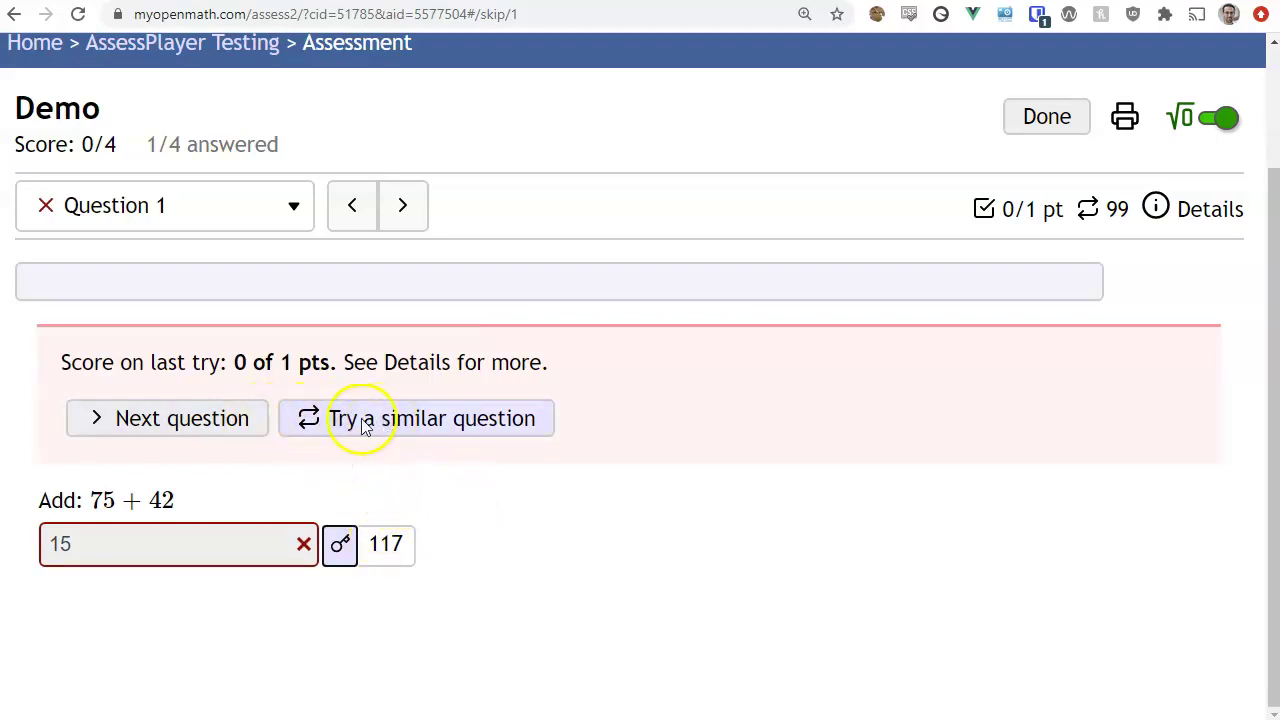
click(423, 420)
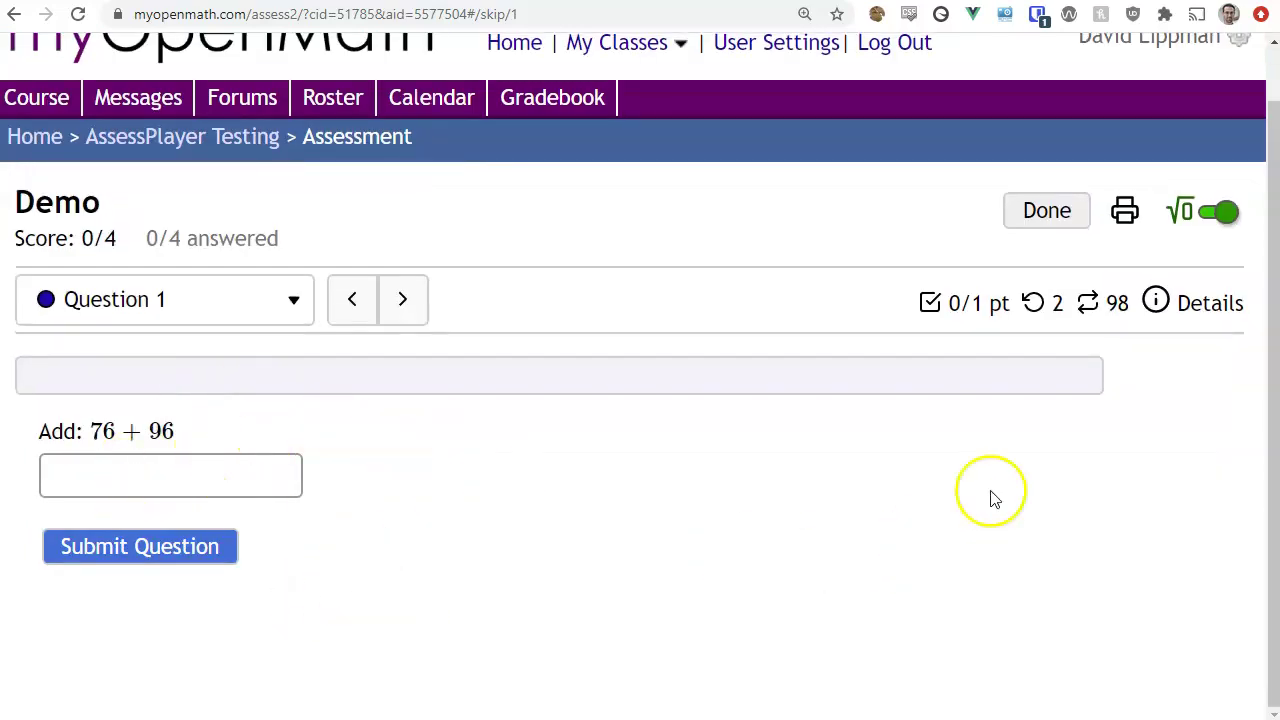
mouse_move(1110, 312)
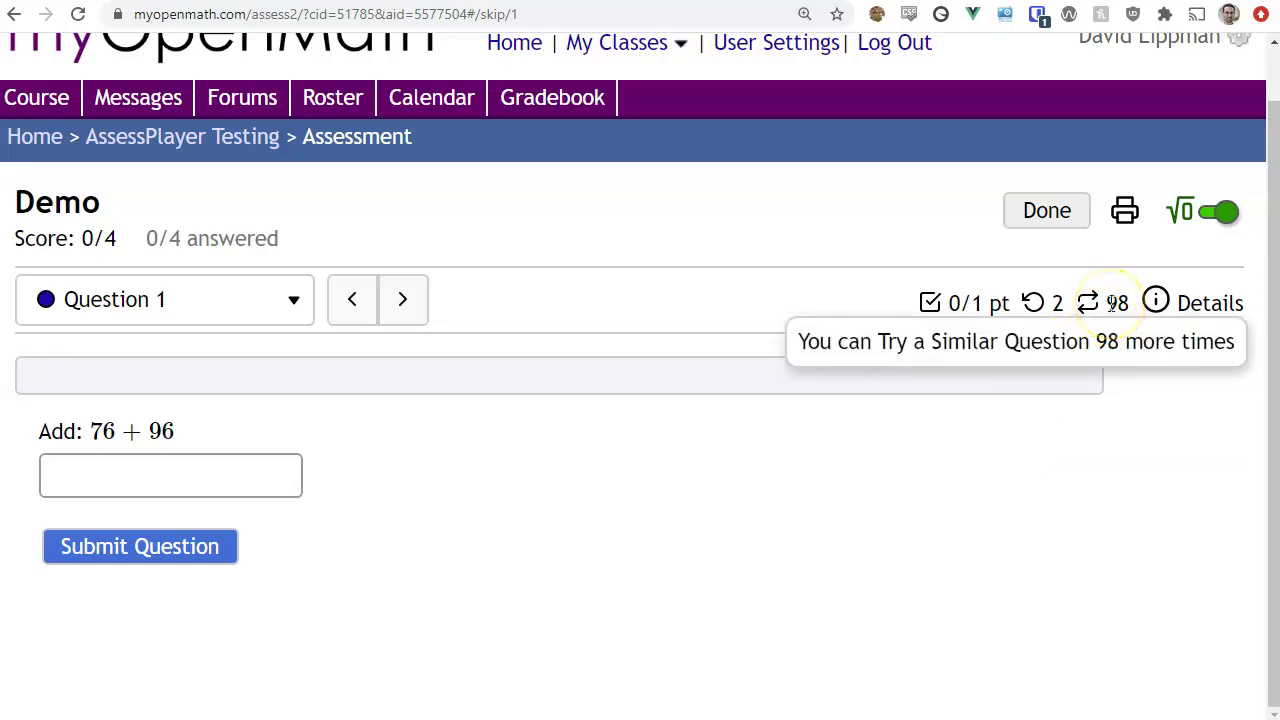
mouse_move(1056, 302)
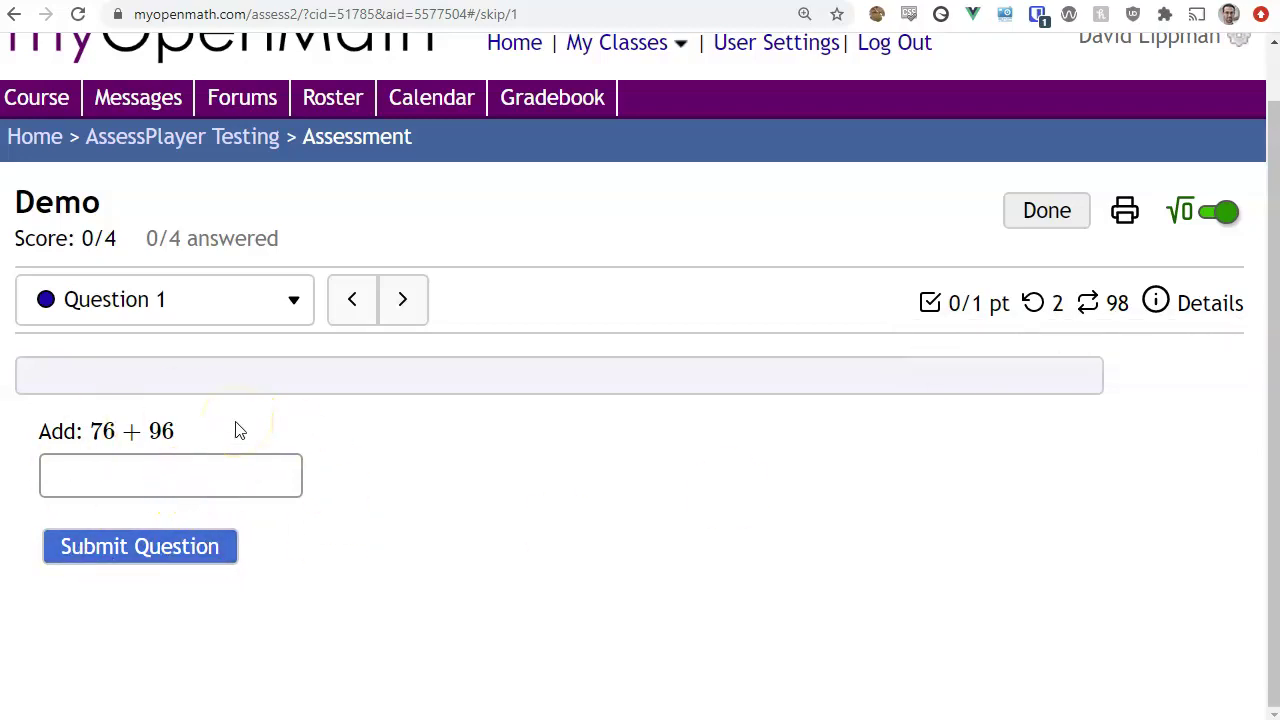
click(179, 468)
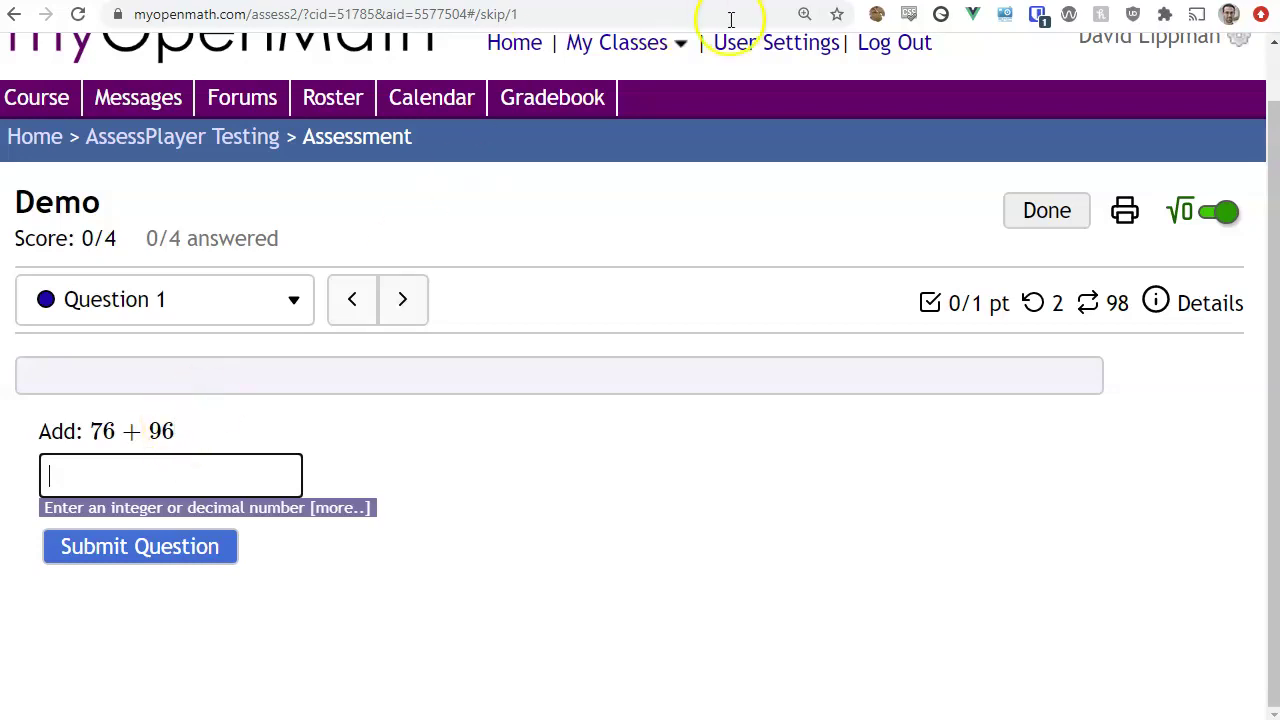
Open the Demo assessment's settings from the instructor course page and change the submission type to "Quiz-style: retake whole assessment with new versions".
click(830, 1)
click(1207, 360)
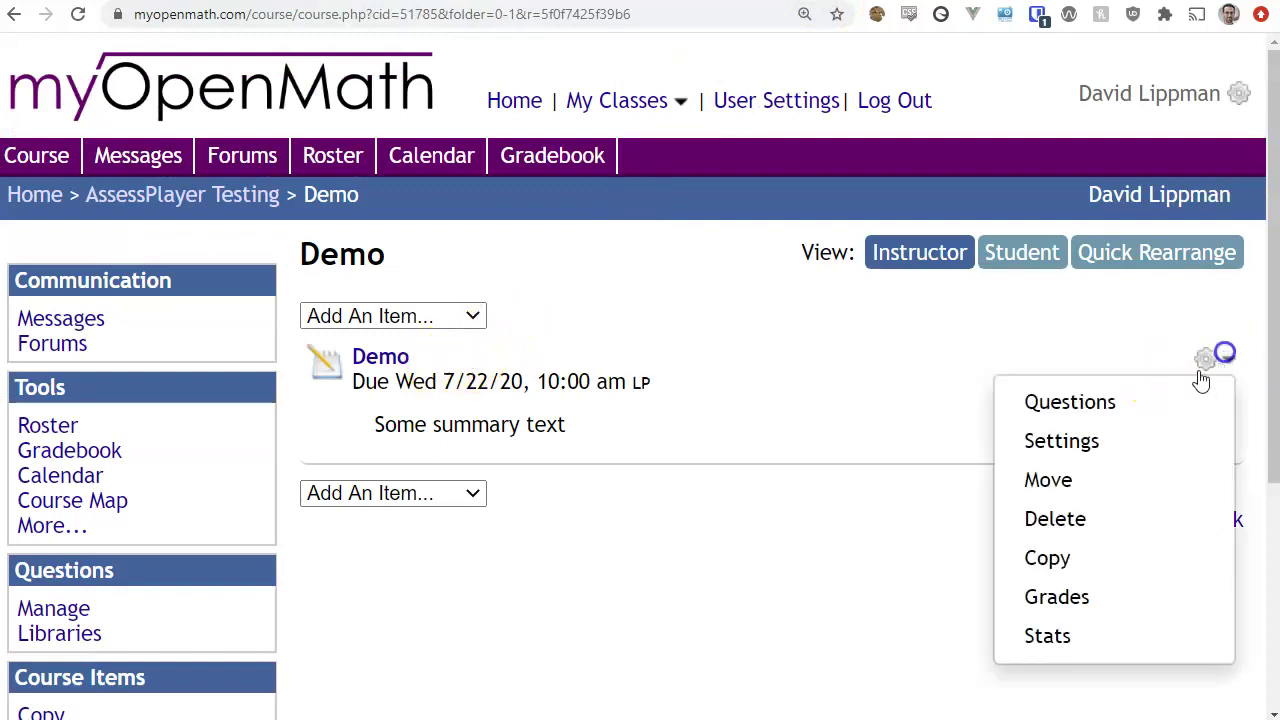
click(1103, 432)
scroll(654, 540, down, 15)
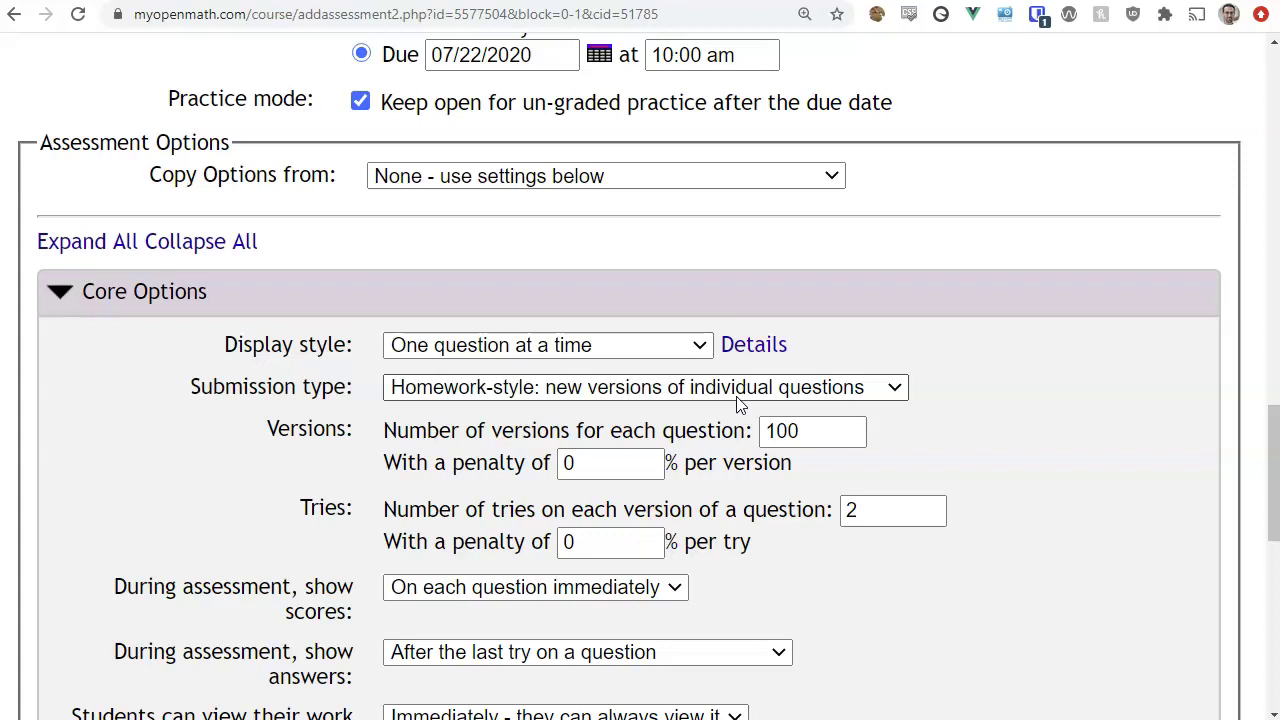
click(486, 387)
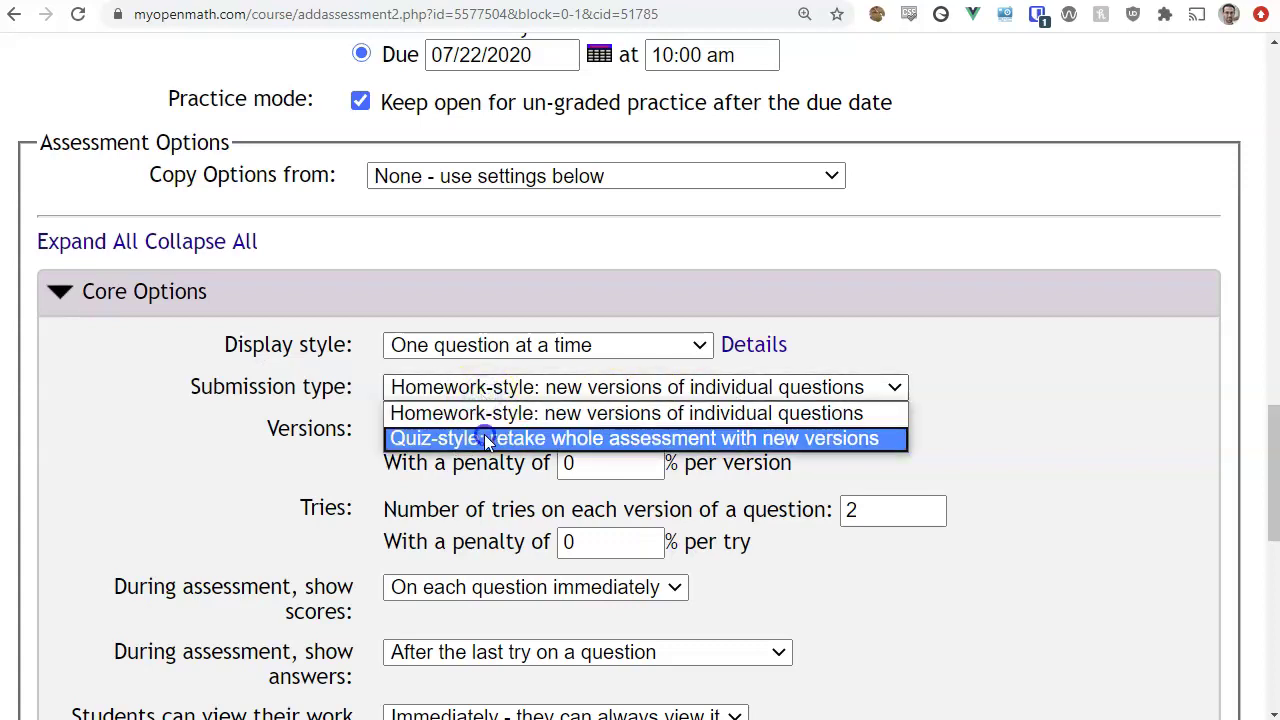
click(486, 439)
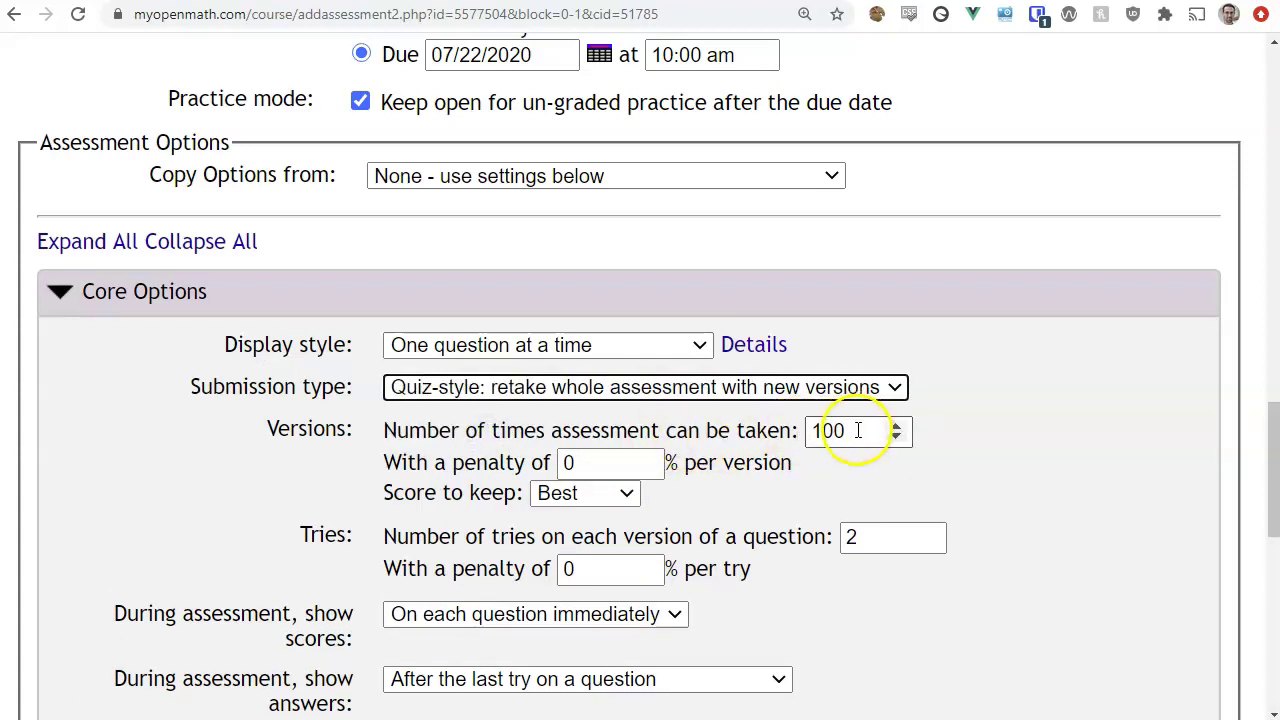
Set the number of times the assessment can be taken to 3, keep Best as the recorded score, and save the settings.
drag(858, 430, 657, 432)
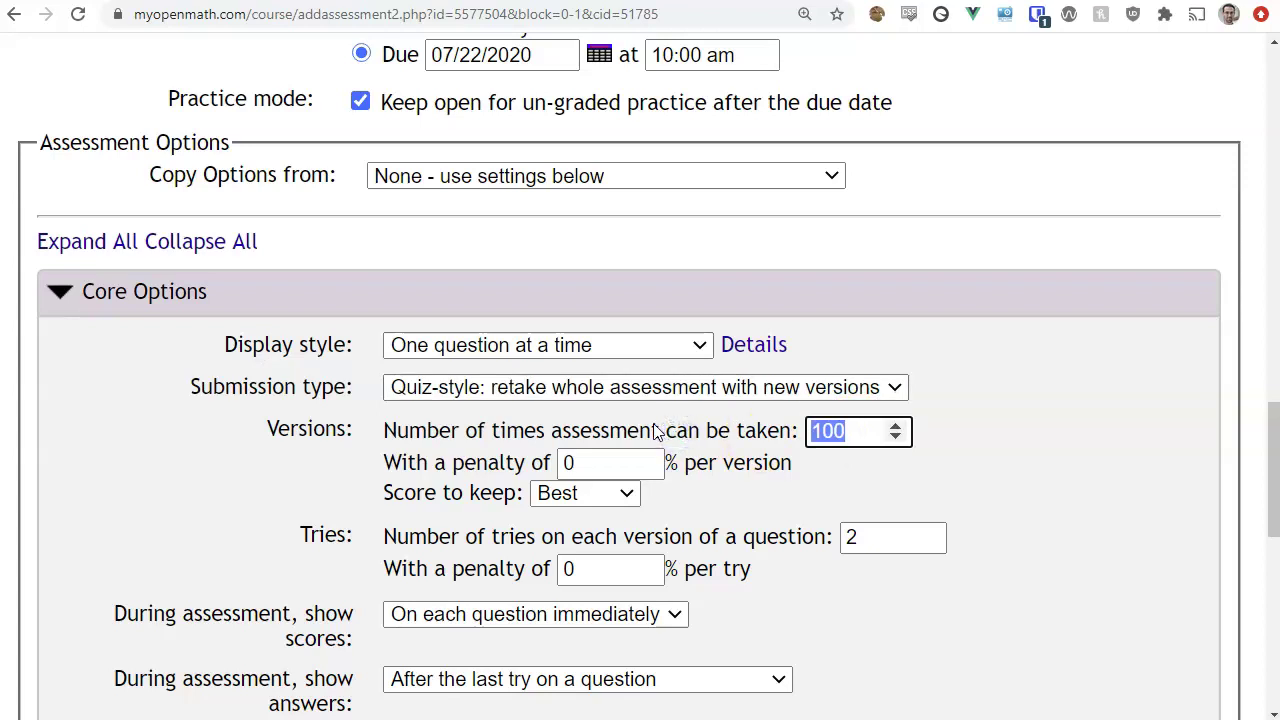
click(1023, 457)
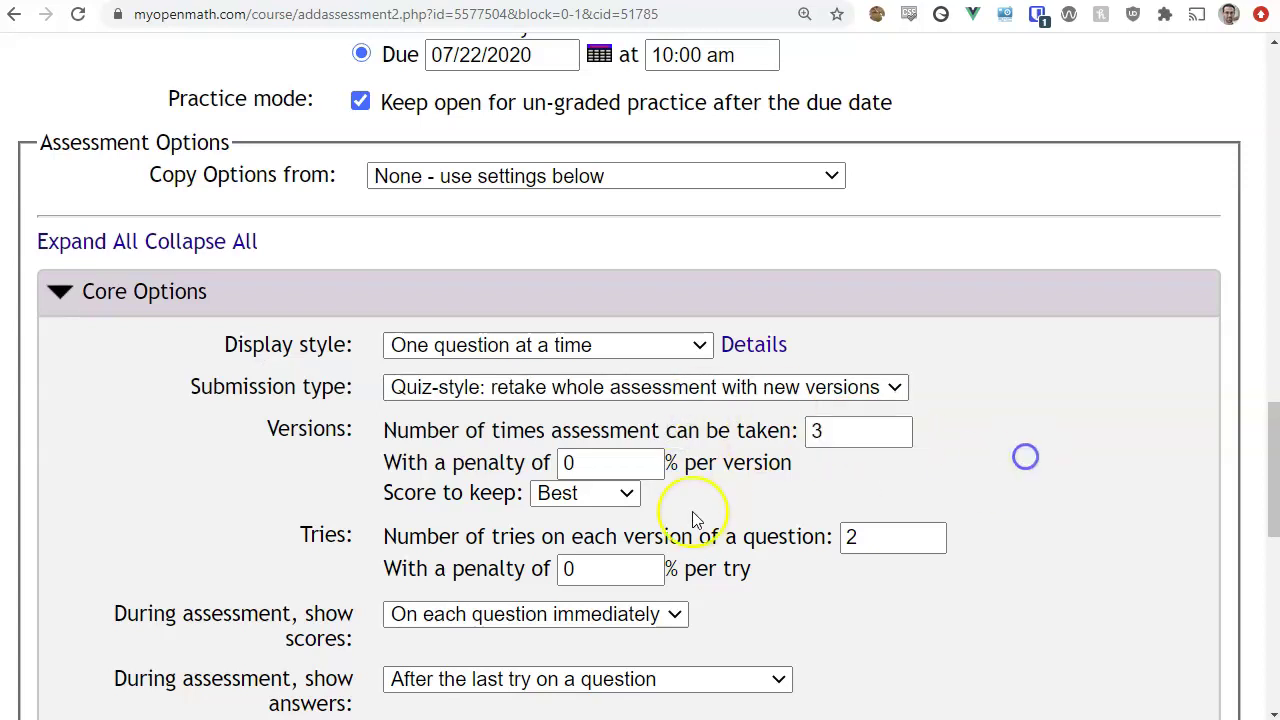
click(583, 496)
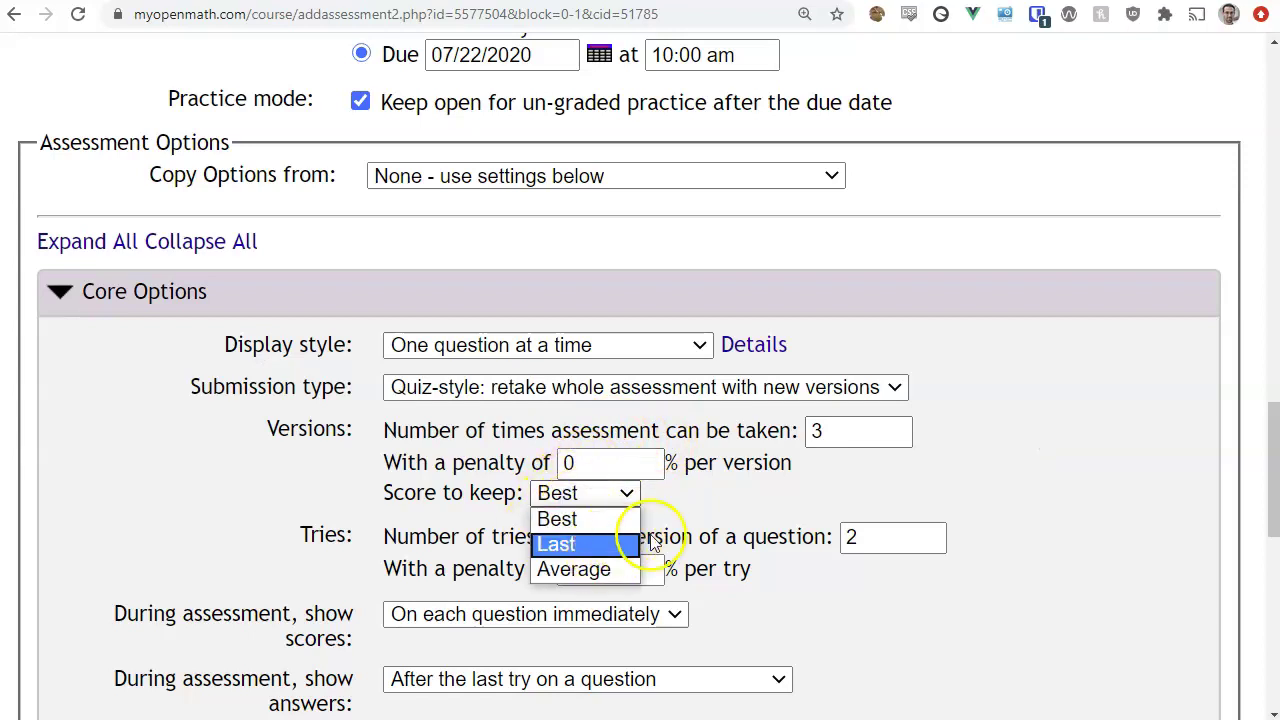
click(957, 466)
scroll(957, 480, down, 9)
click(503, 505)
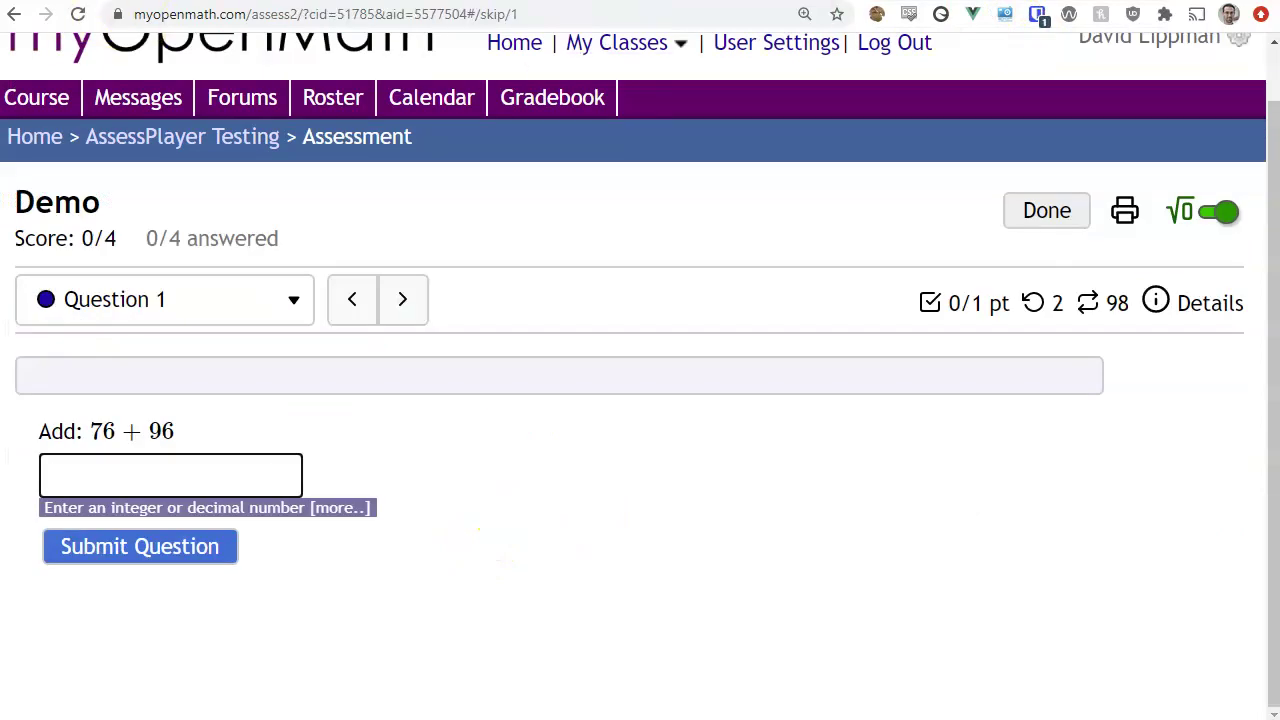
Reload the student view, check the number of allowed attempts, and start the Demo assessment.
click(78, 14)
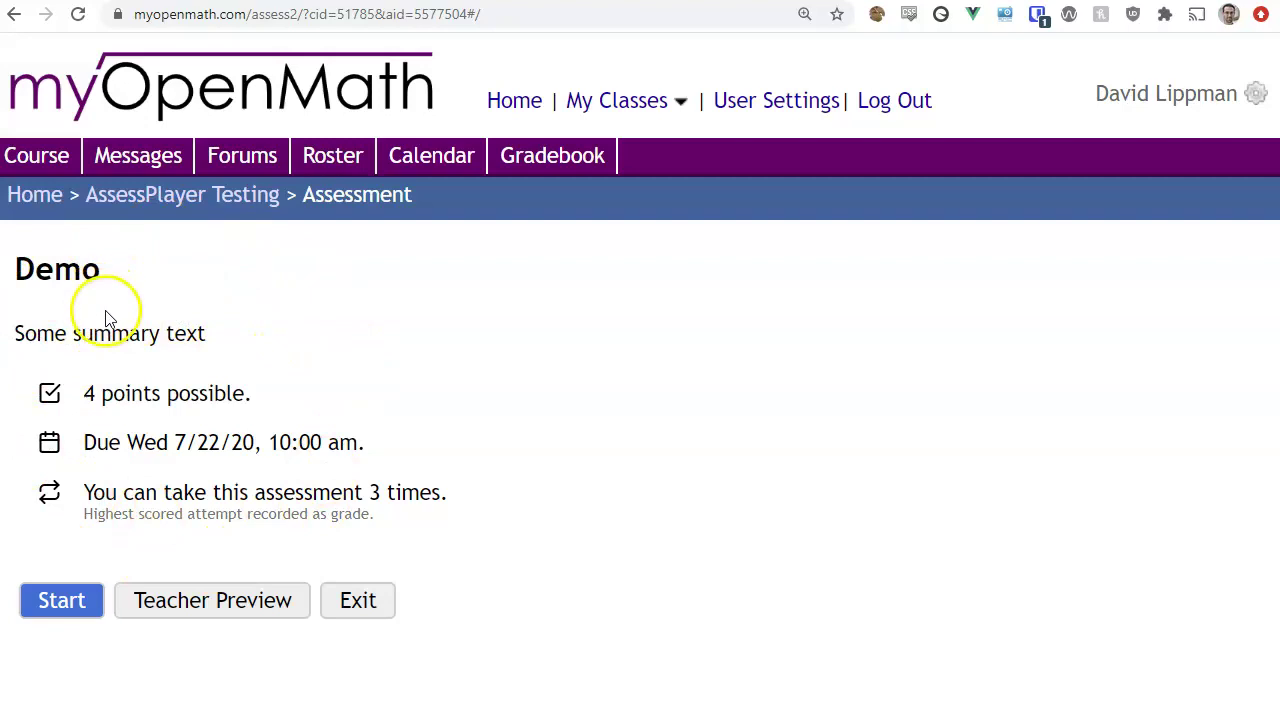
drag(92, 492, 497, 500)
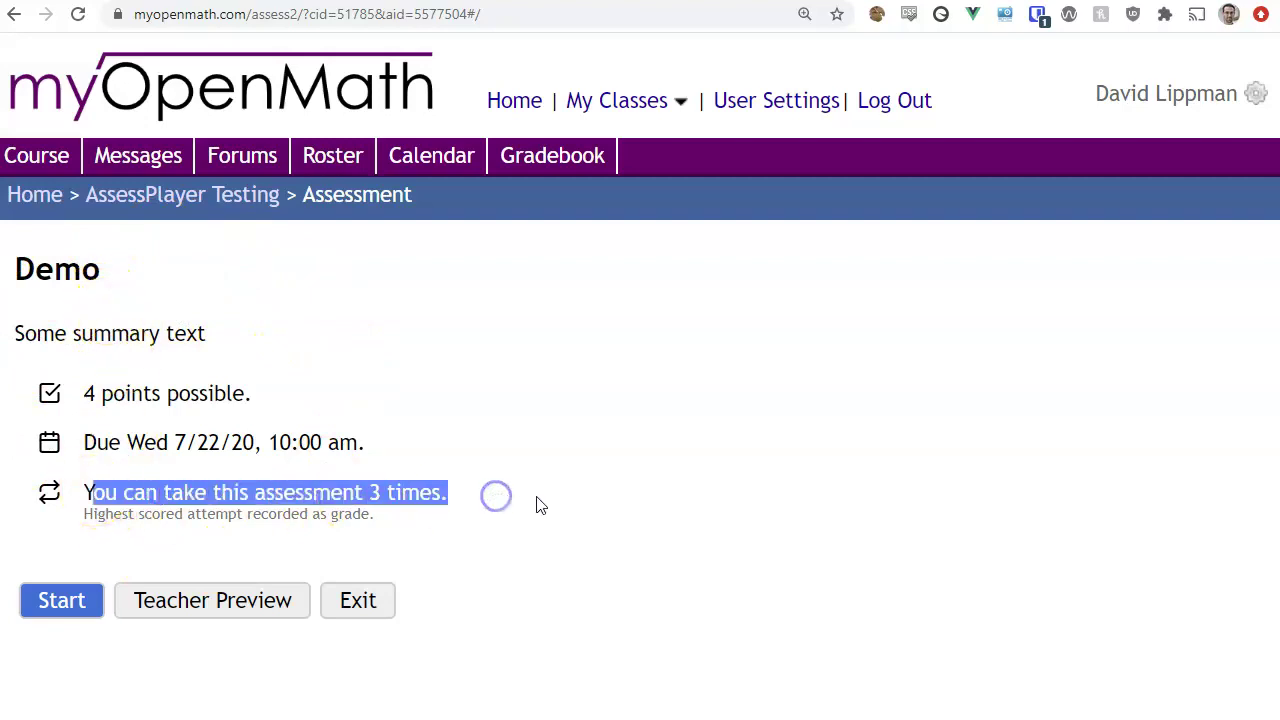
click(538, 502)
click(58, 600)
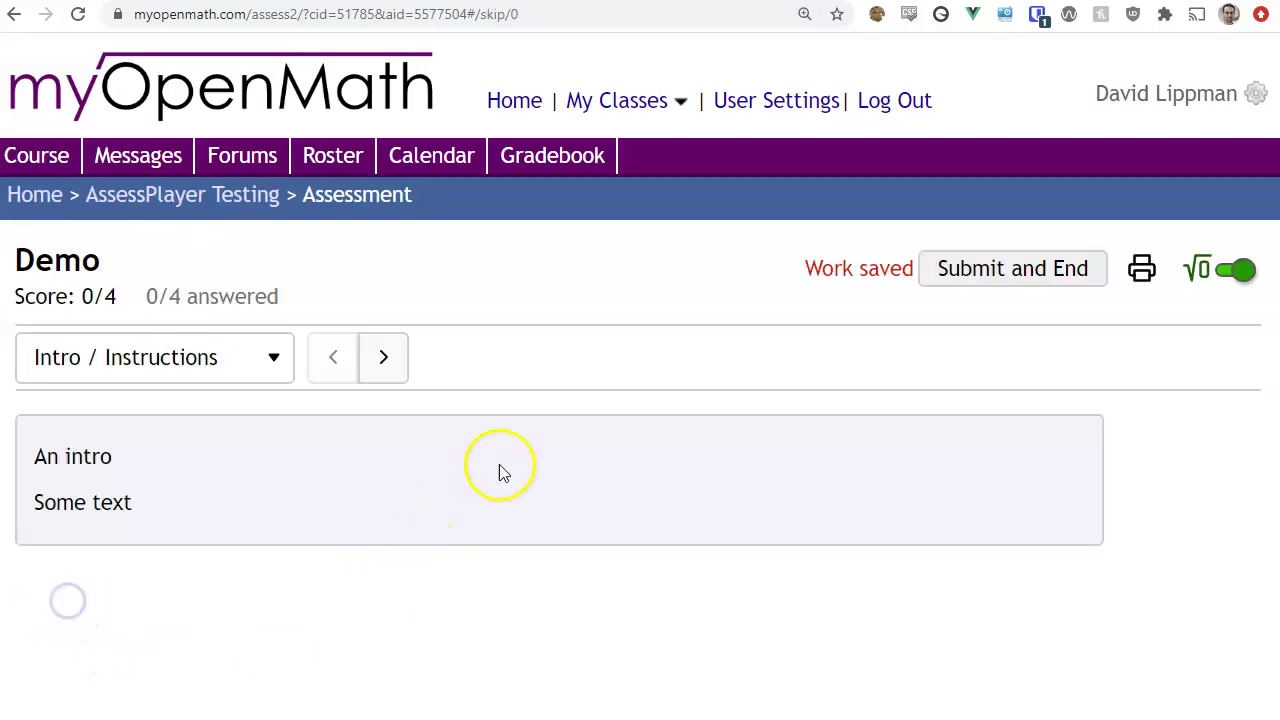
Go to question 1 and check 45 as its answer.
click(392, 358)
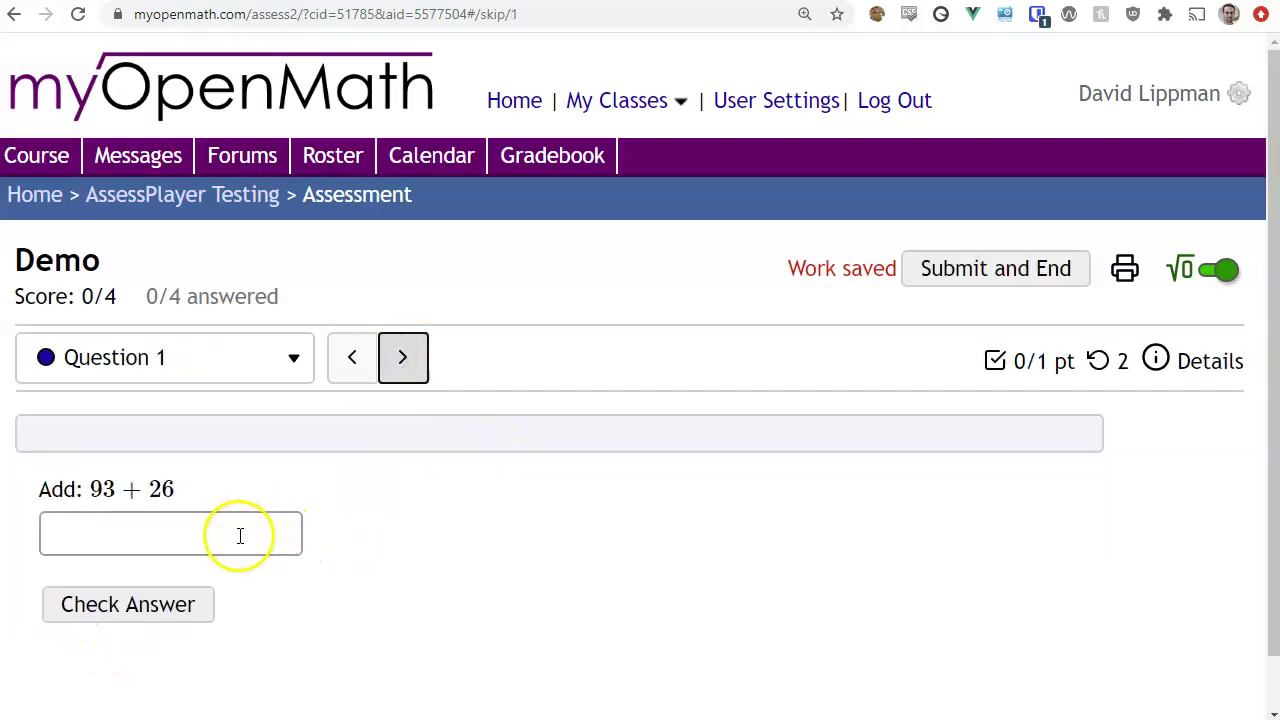
click(240, 536)
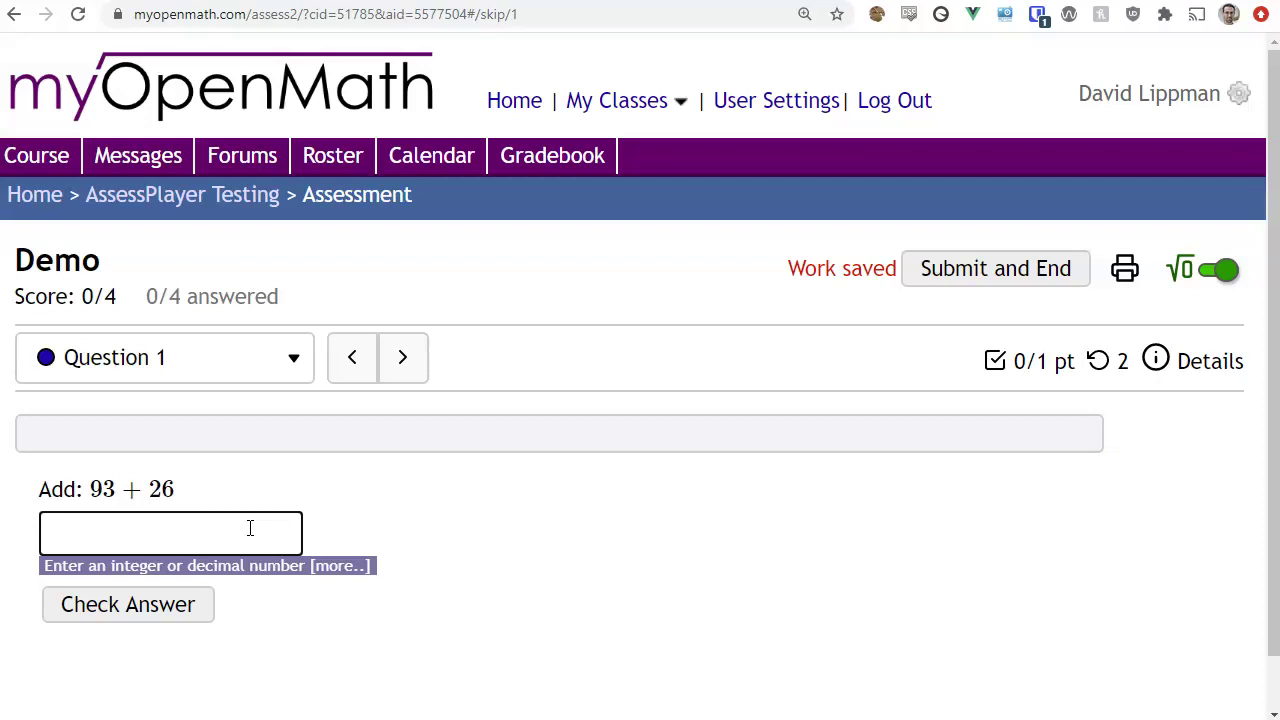
text(45)
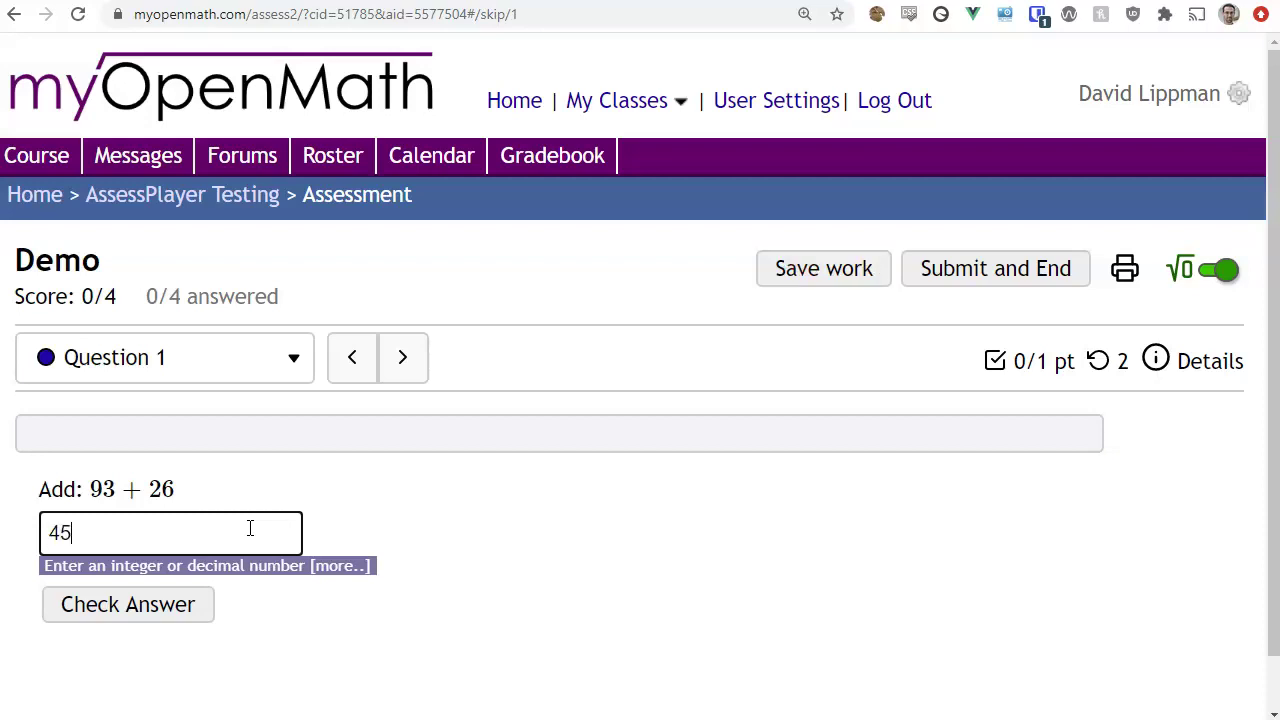
click(168, 604)
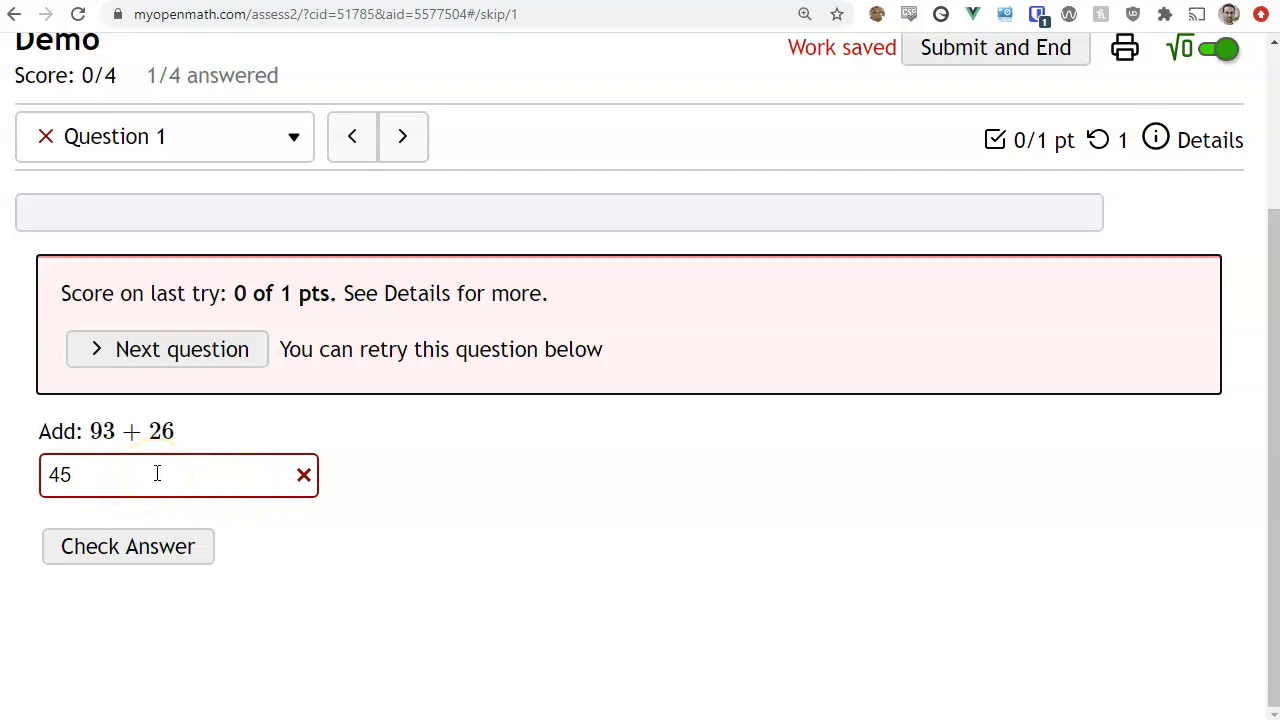
Retry question 1 by replacing the answer with 134 and checking it.
drag(157, 473, 28, 470)
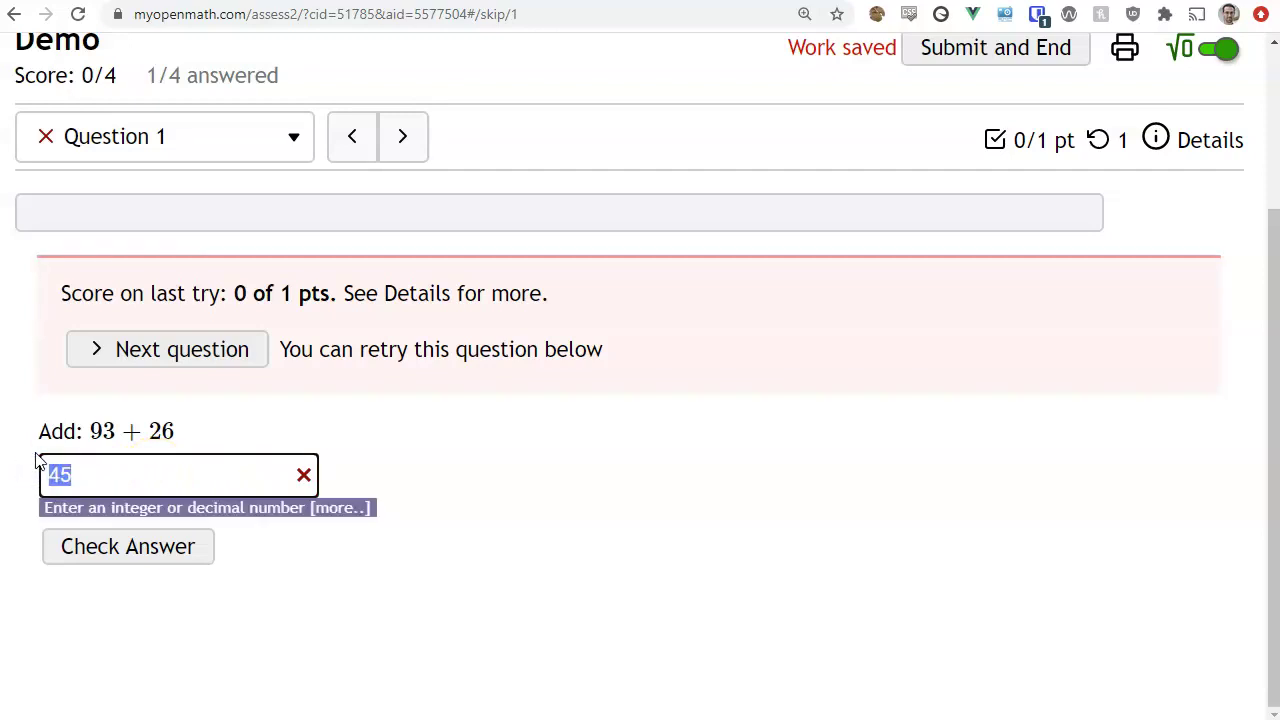
text(134)
click(132, 549)
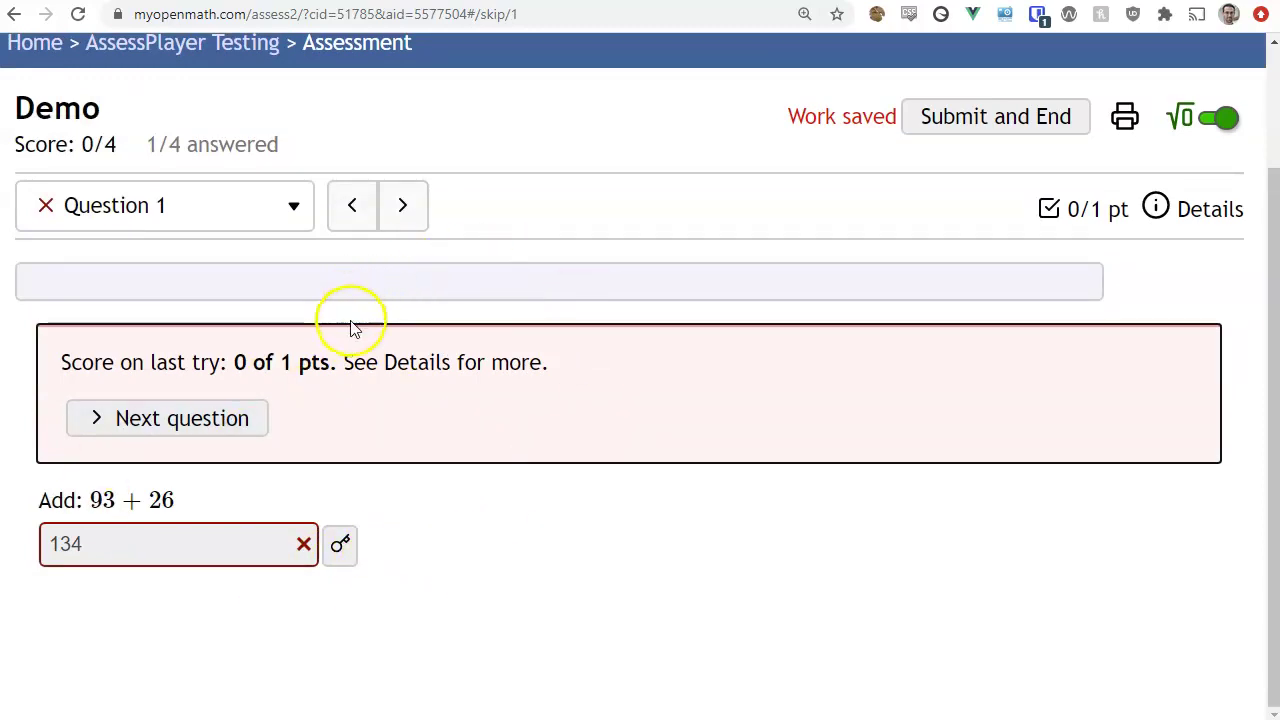
Enter answers for the remaining questions without checking them: 51 for question 2, 64 for question 3 and 9 for question 4.
click(399, 205)
click(255, 457)
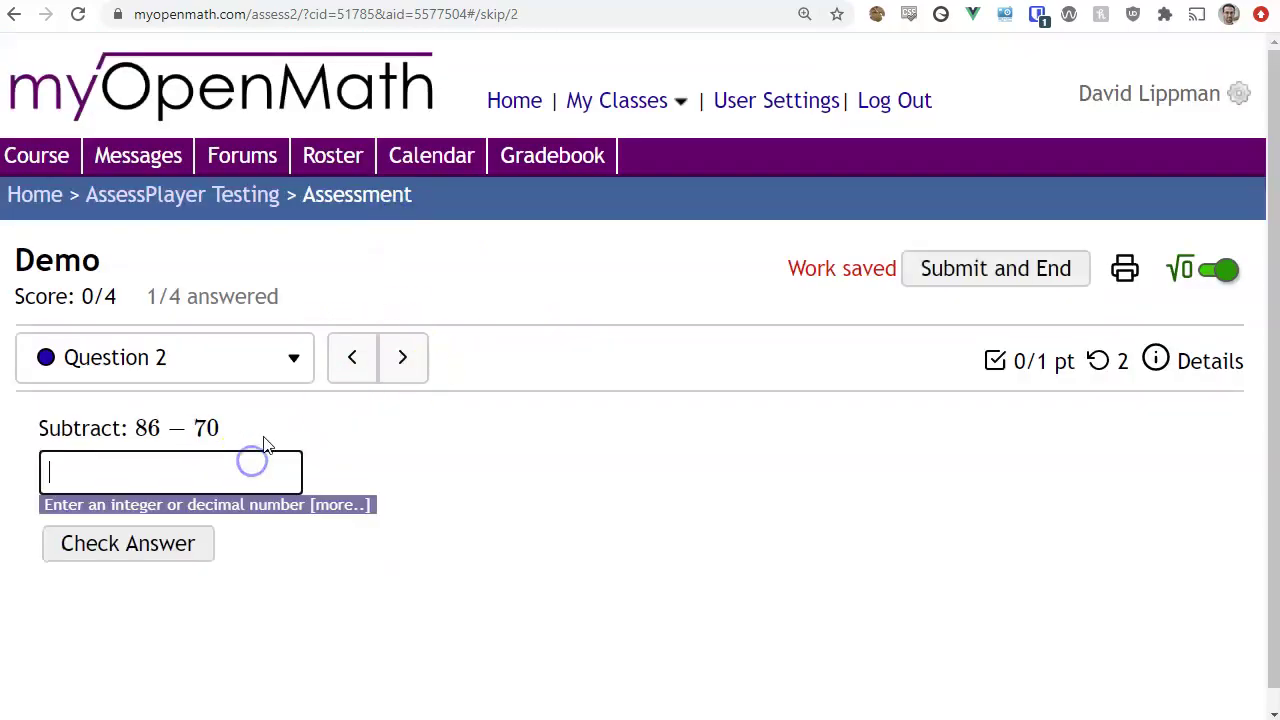
text(51)
click(418, 368)
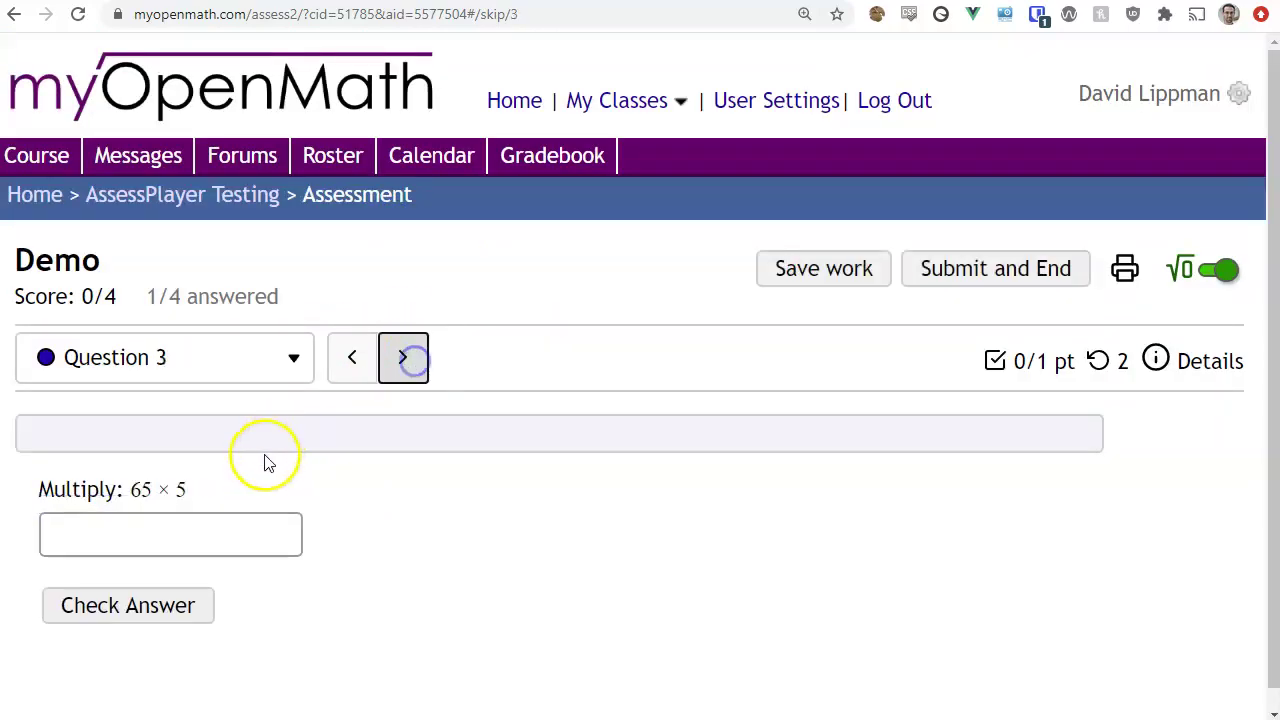
click(222, 532)
text(64)
click(414, 359)
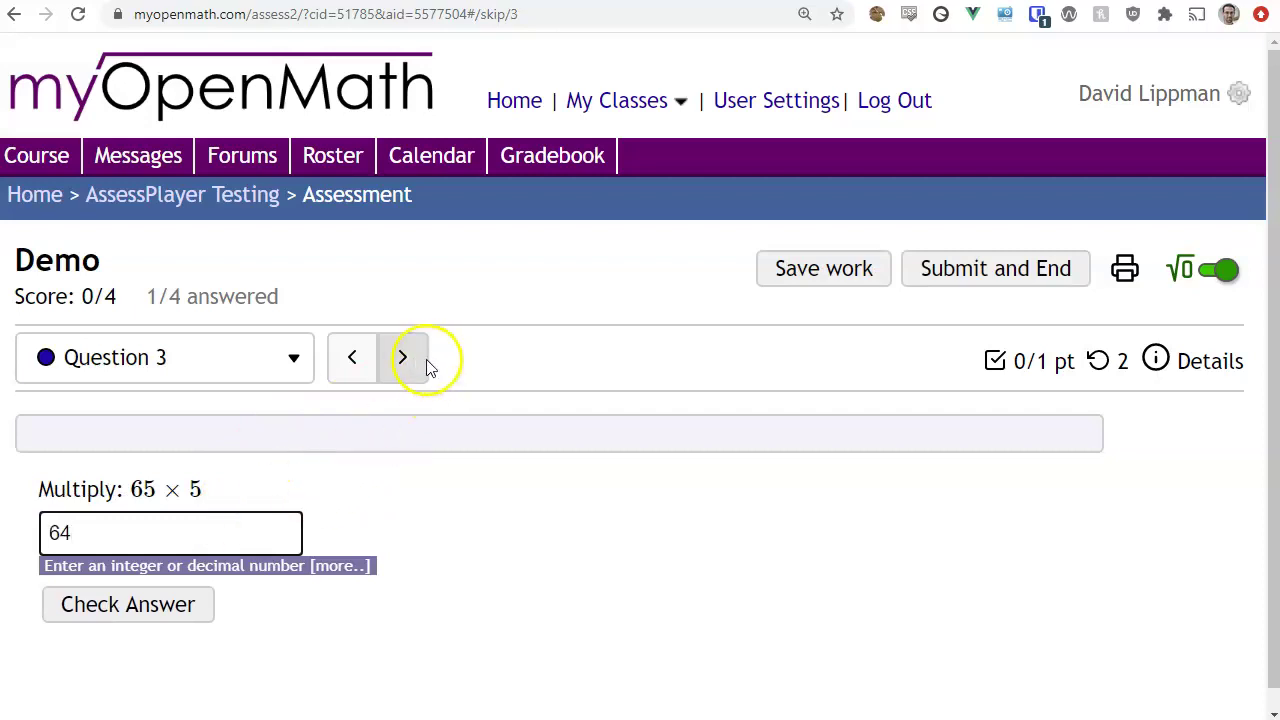
click(237, 485)
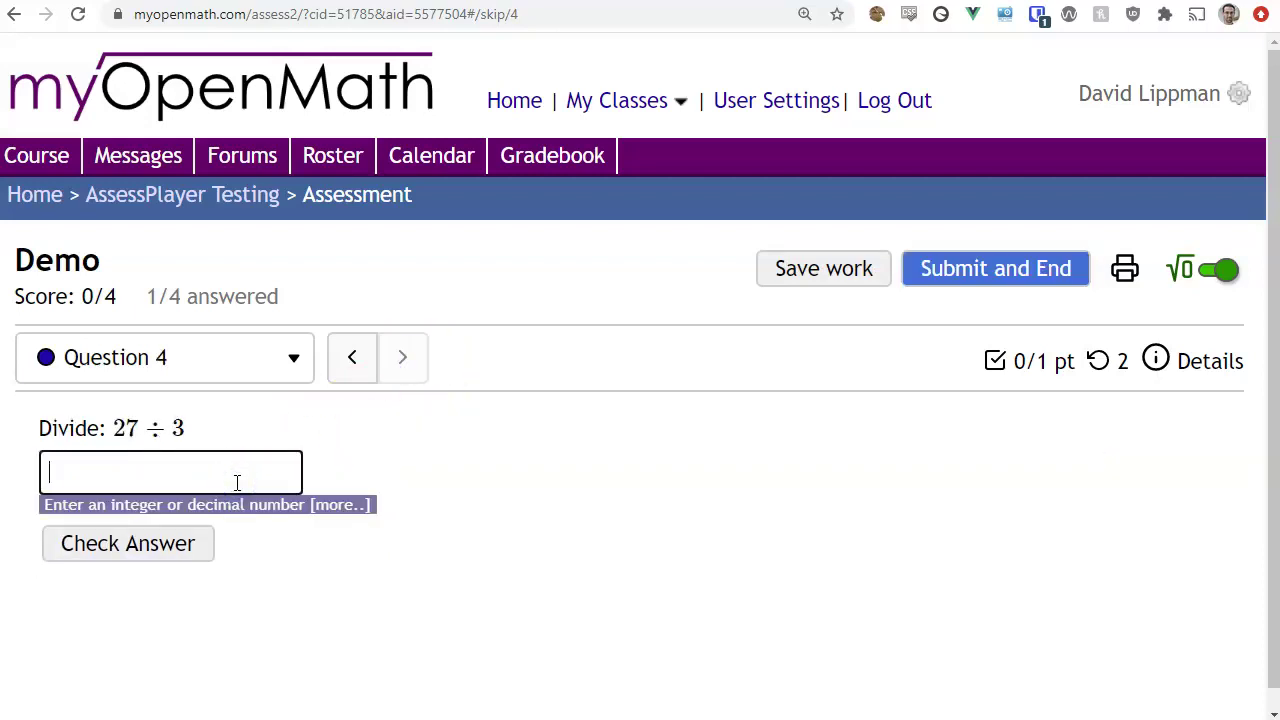
click(503, 506)
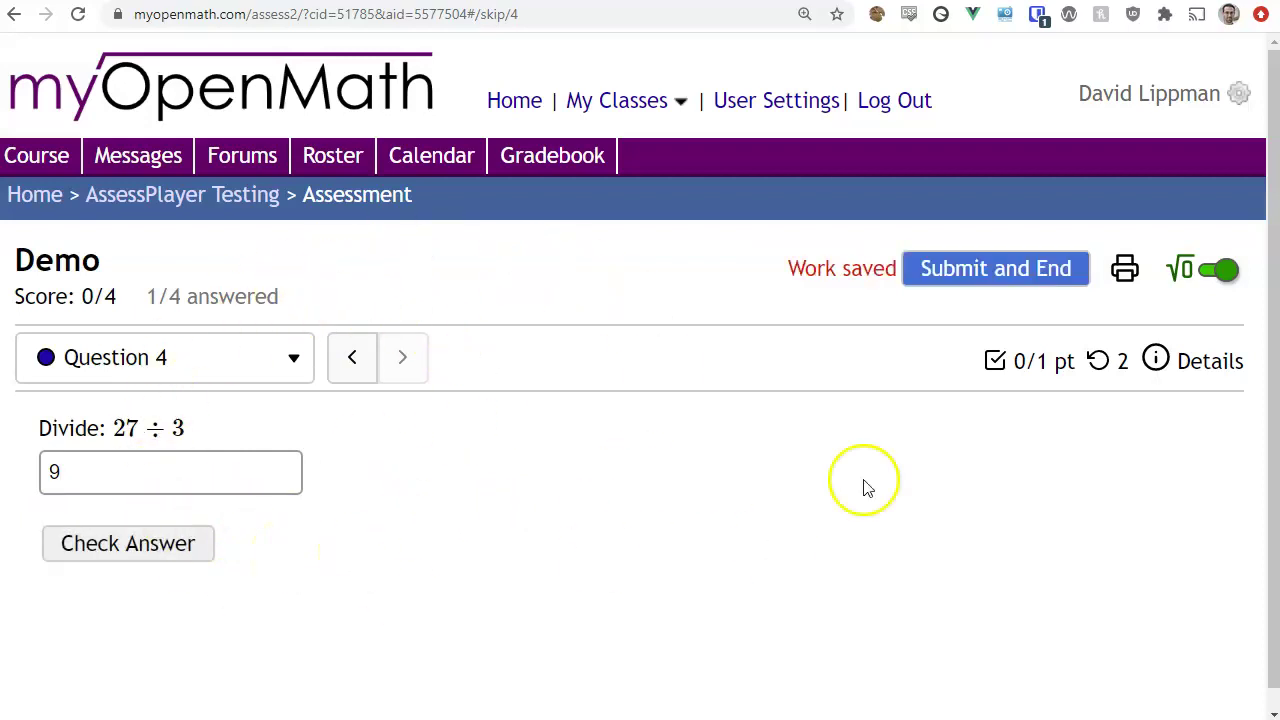
Submit and end this attempt at the Demo assessment.
click(983, 278)
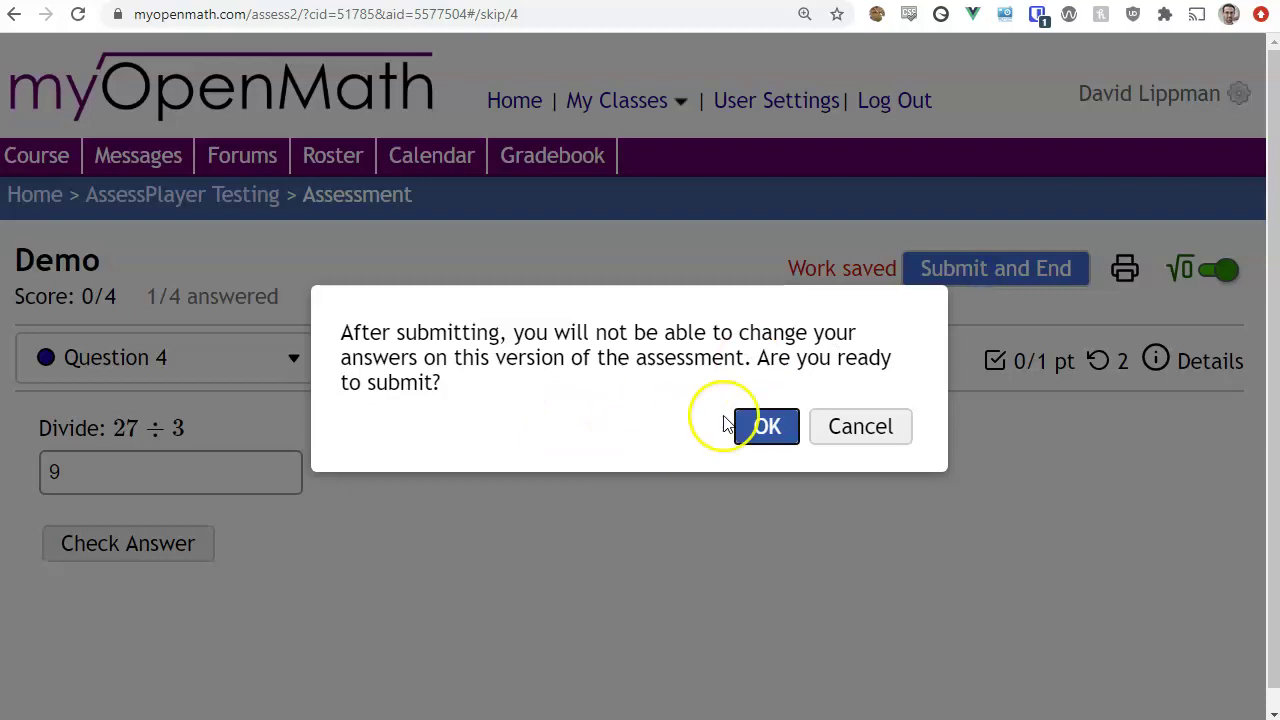
click(757, 428)
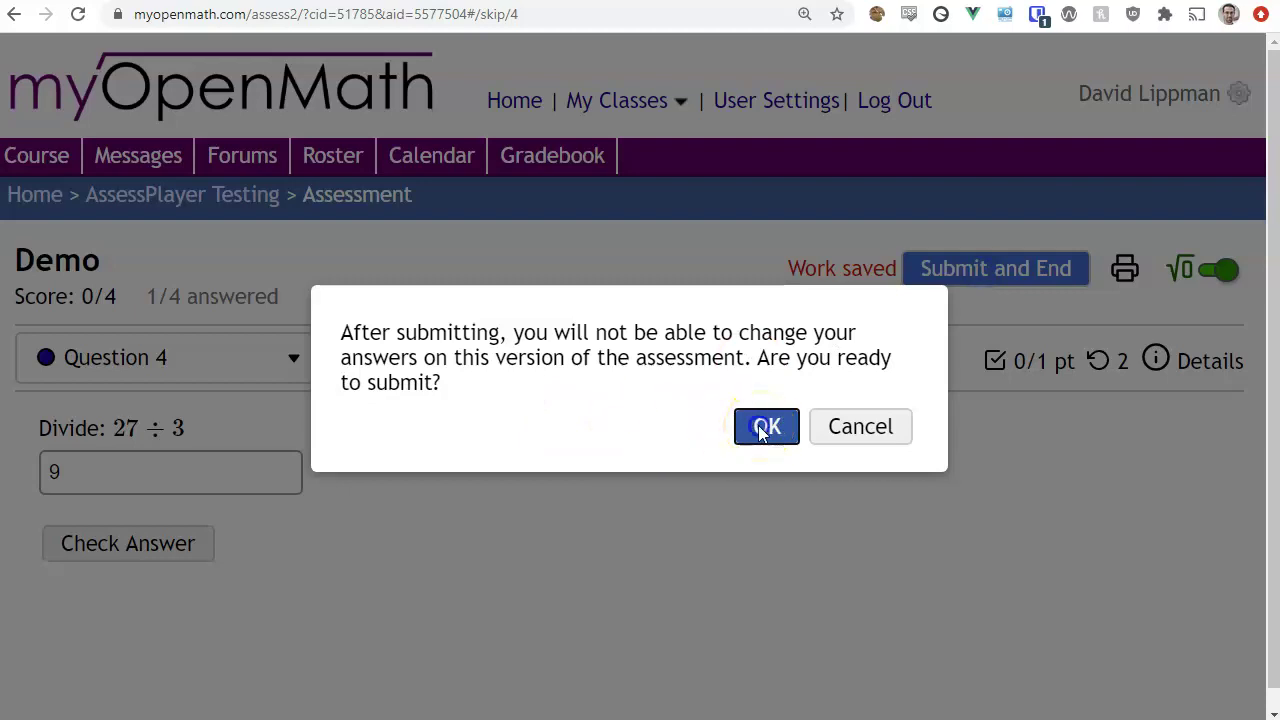
scroll(600, 450, down, 1)
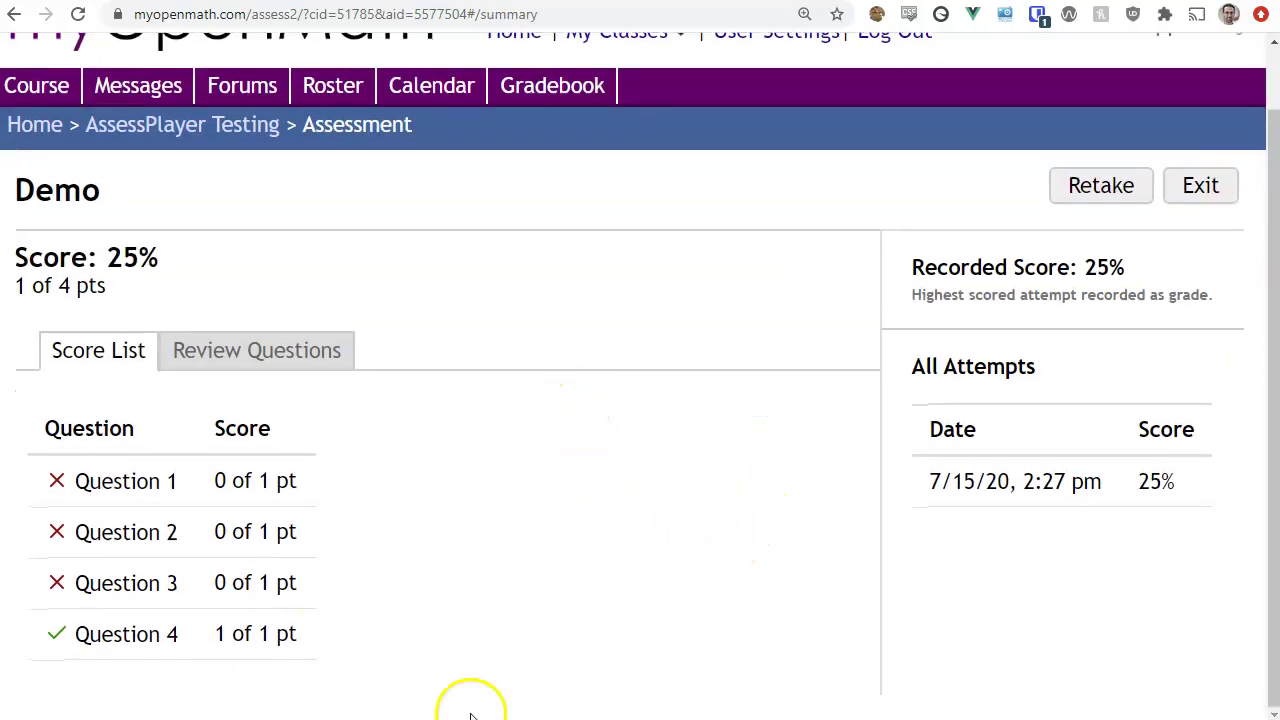
Review the submitted questions of the finished attempt and go to the assessment's retake page to see the remaining attempts.
click(271, 358)
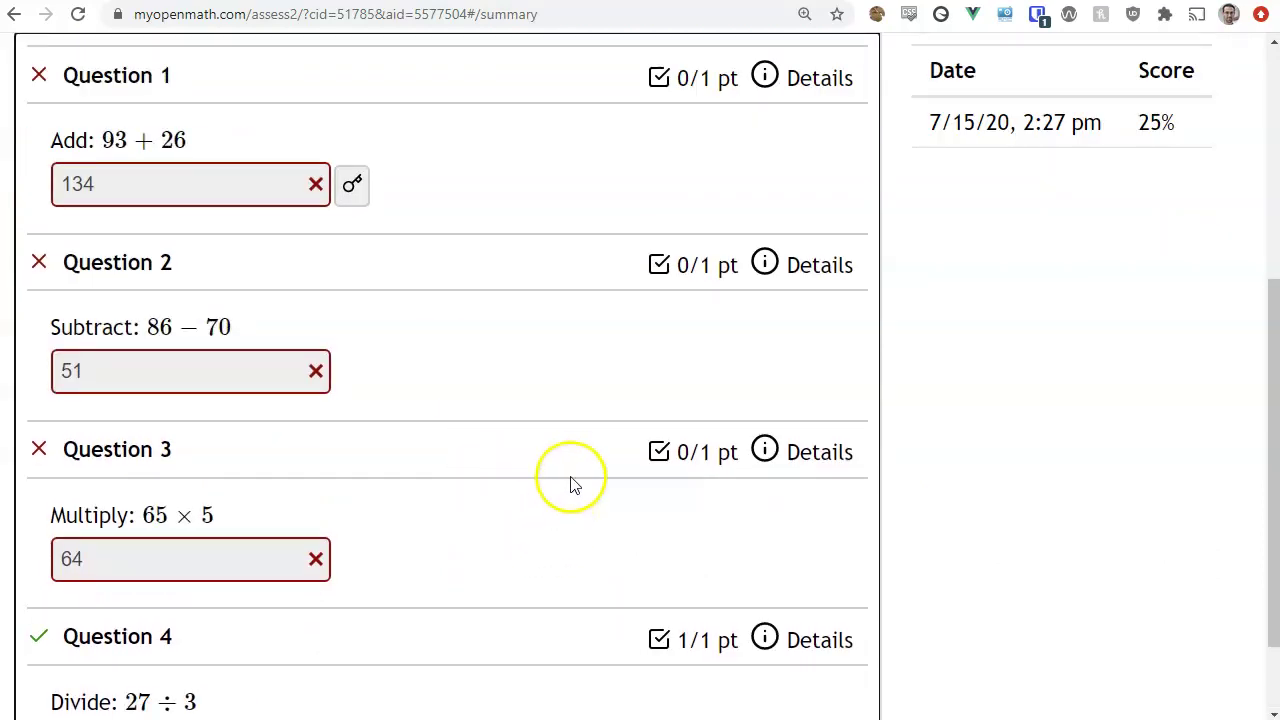
scroll(600, 460, up, 4)
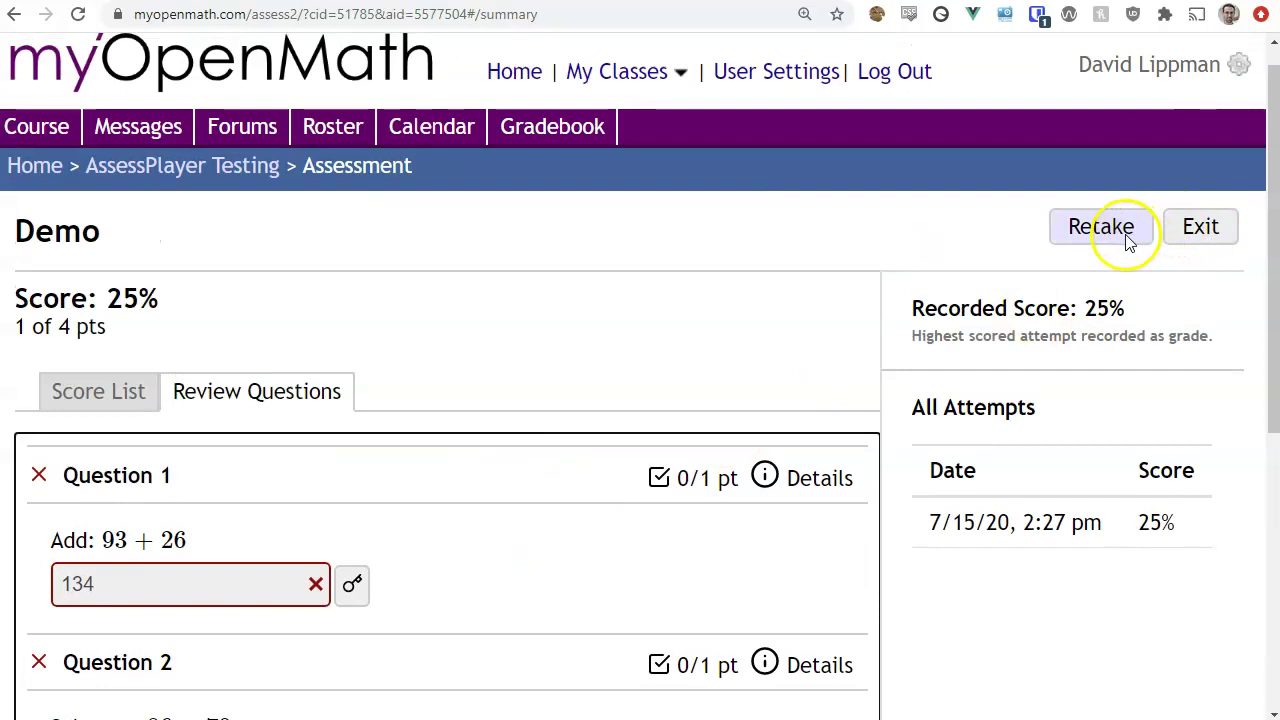
click(1127, 238)
scroll(588, 518, down, 1)
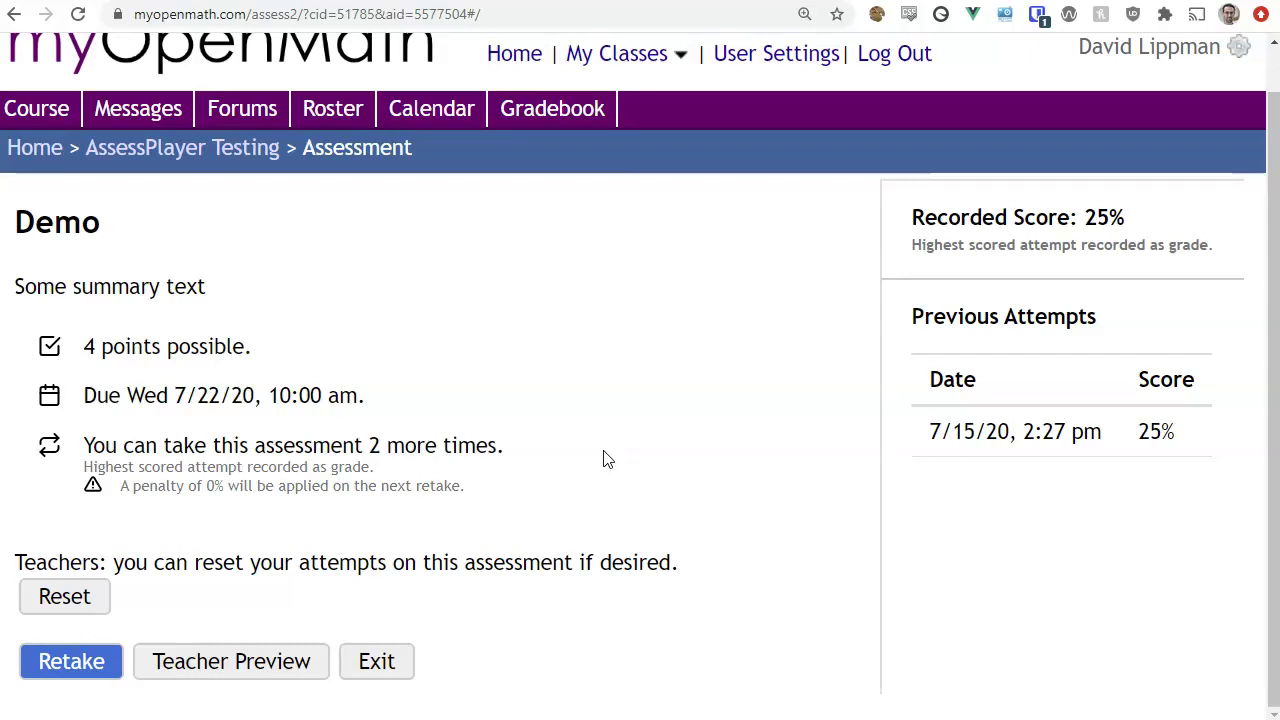
Leave the retake page and open the Demo assessment's settings at its Core Options.
key(alt+Left)
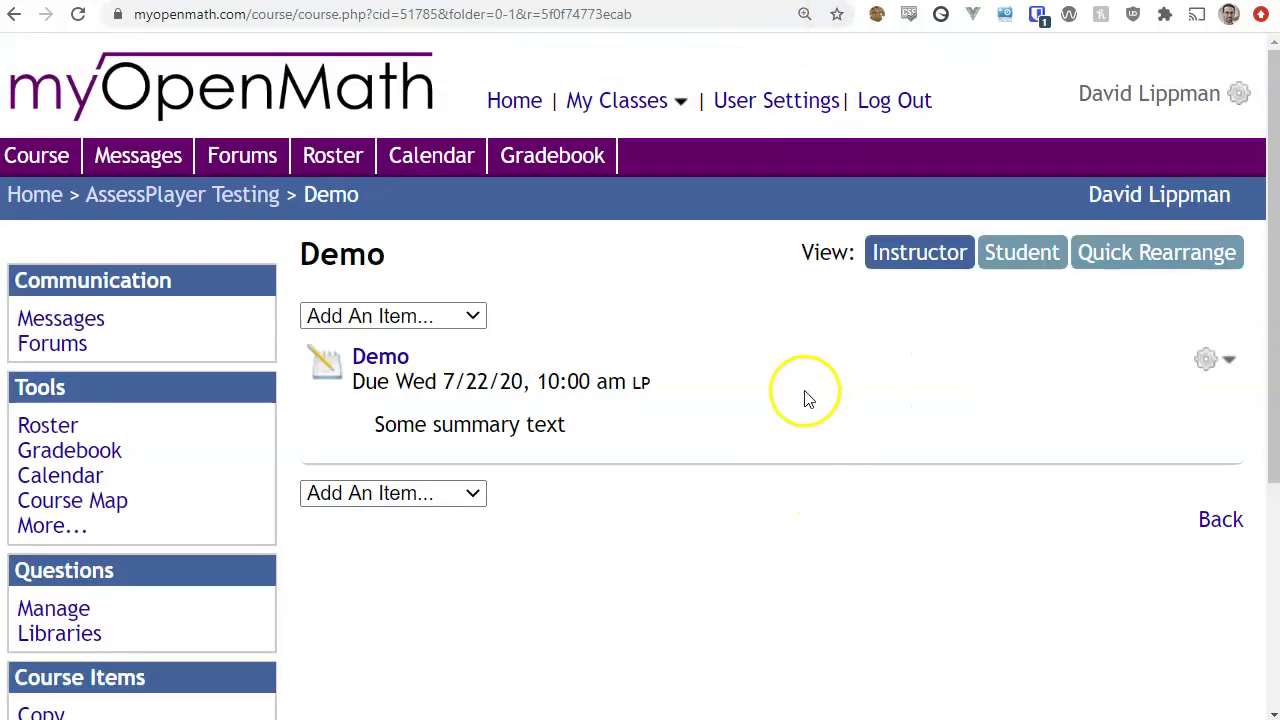
click(1205, 359)
click(1083, 447)
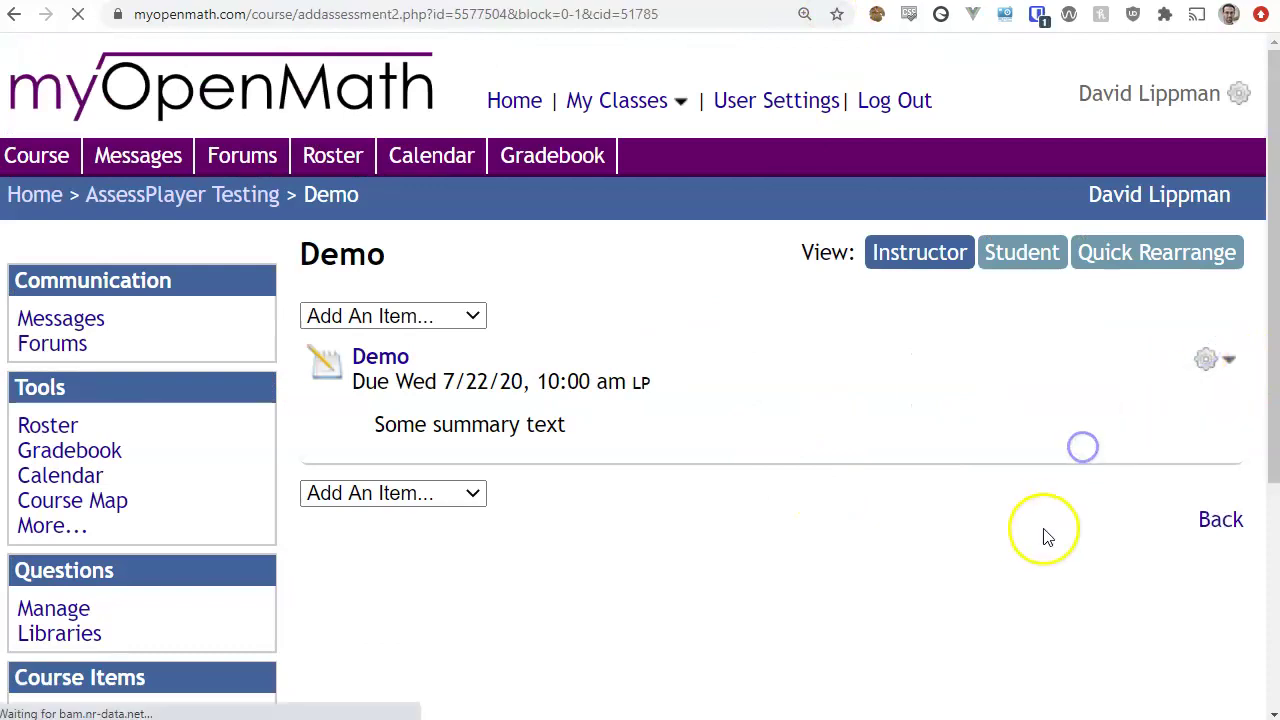
scroll(429, 477, down, 12)
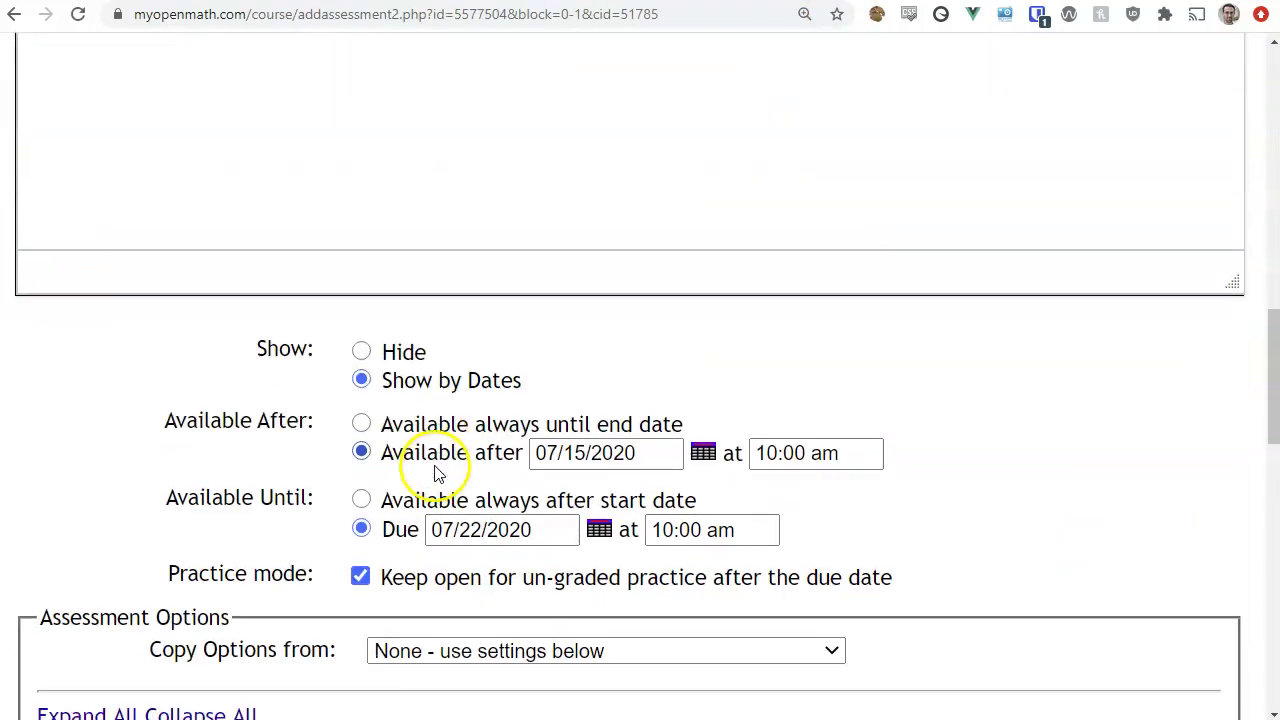
scroll(440, 468, down, 6)
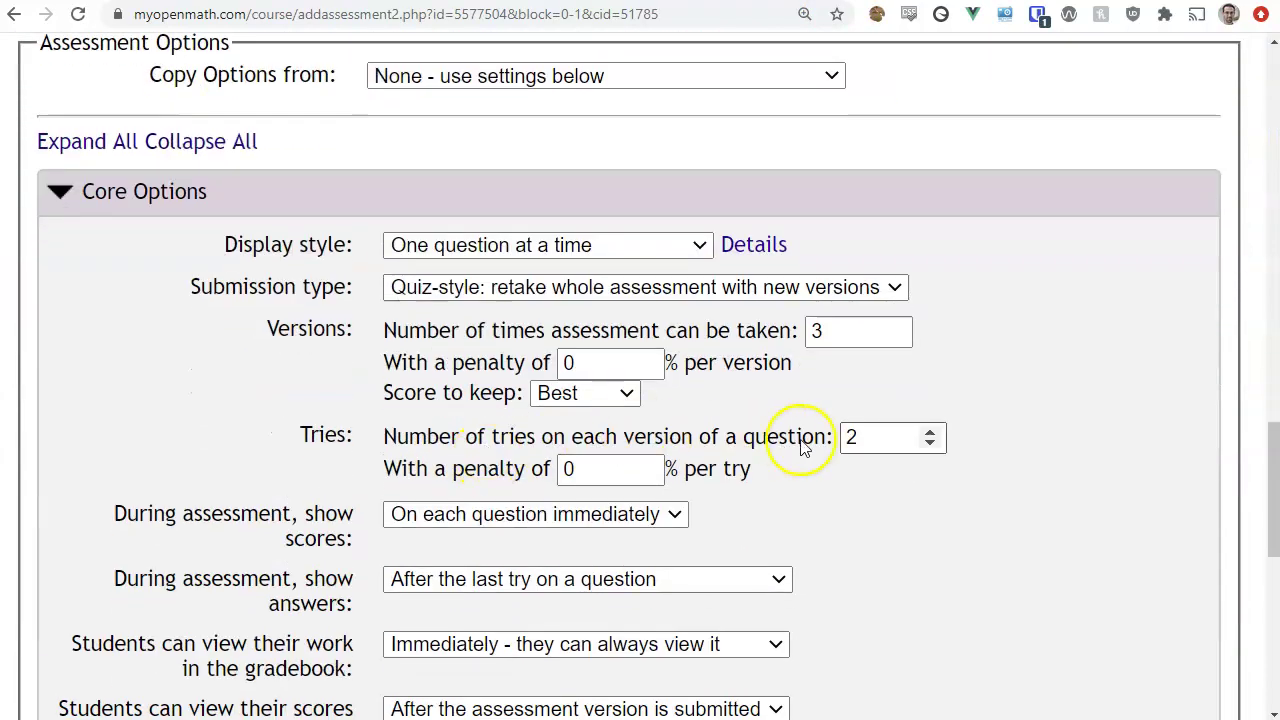
Set the number of tries per question version to 1 and the scores shown during the assessment to No scores at all.
click(805, 440)
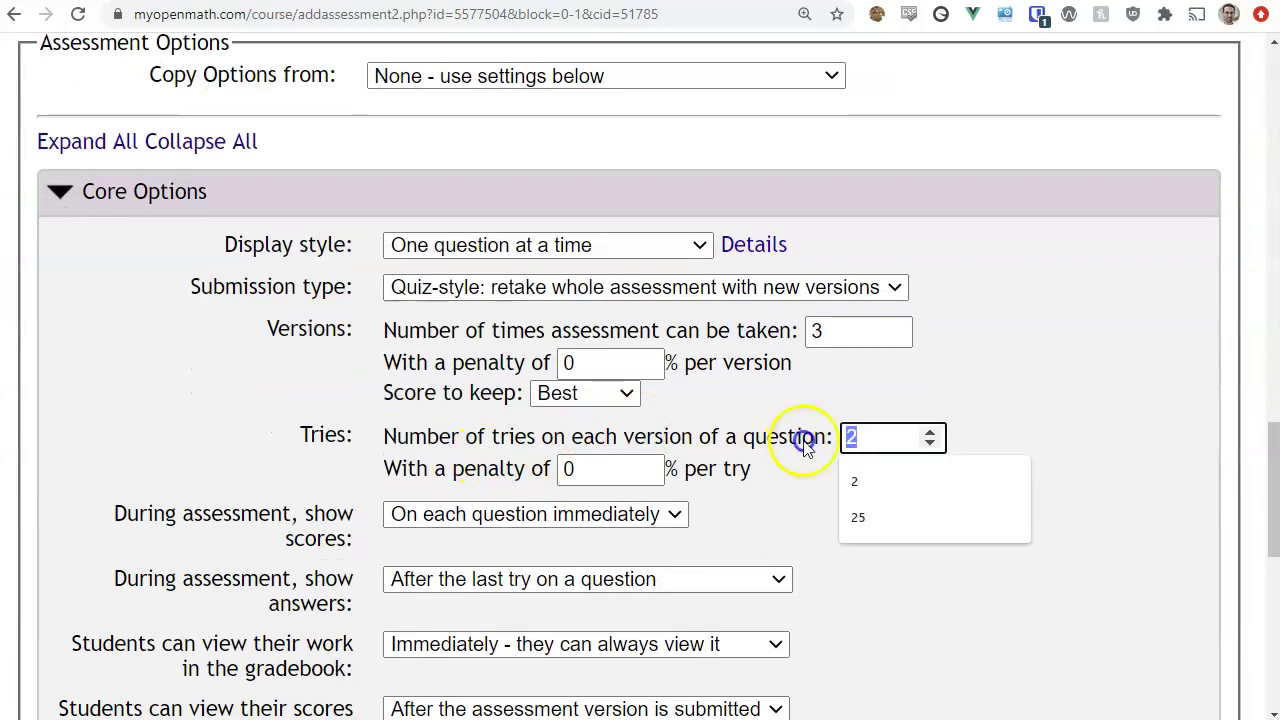
text(1)
click(938, 374)
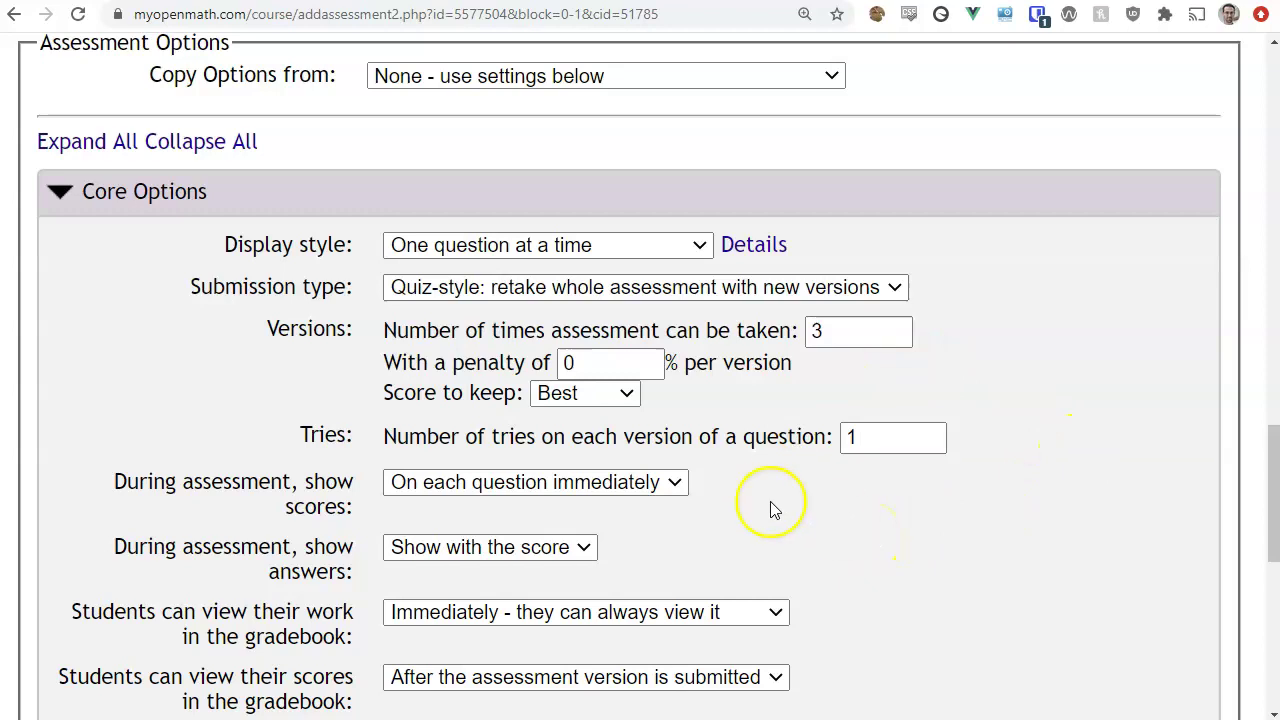
click(615, 482)
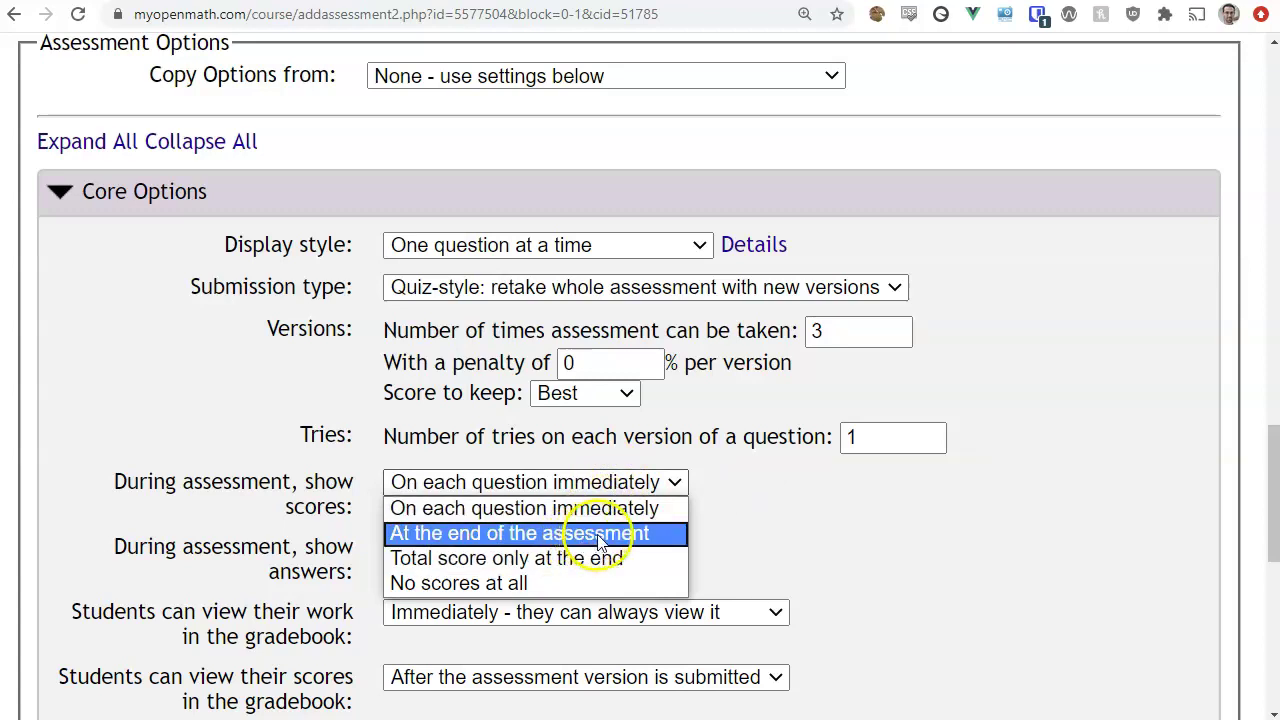
click(578, 586)
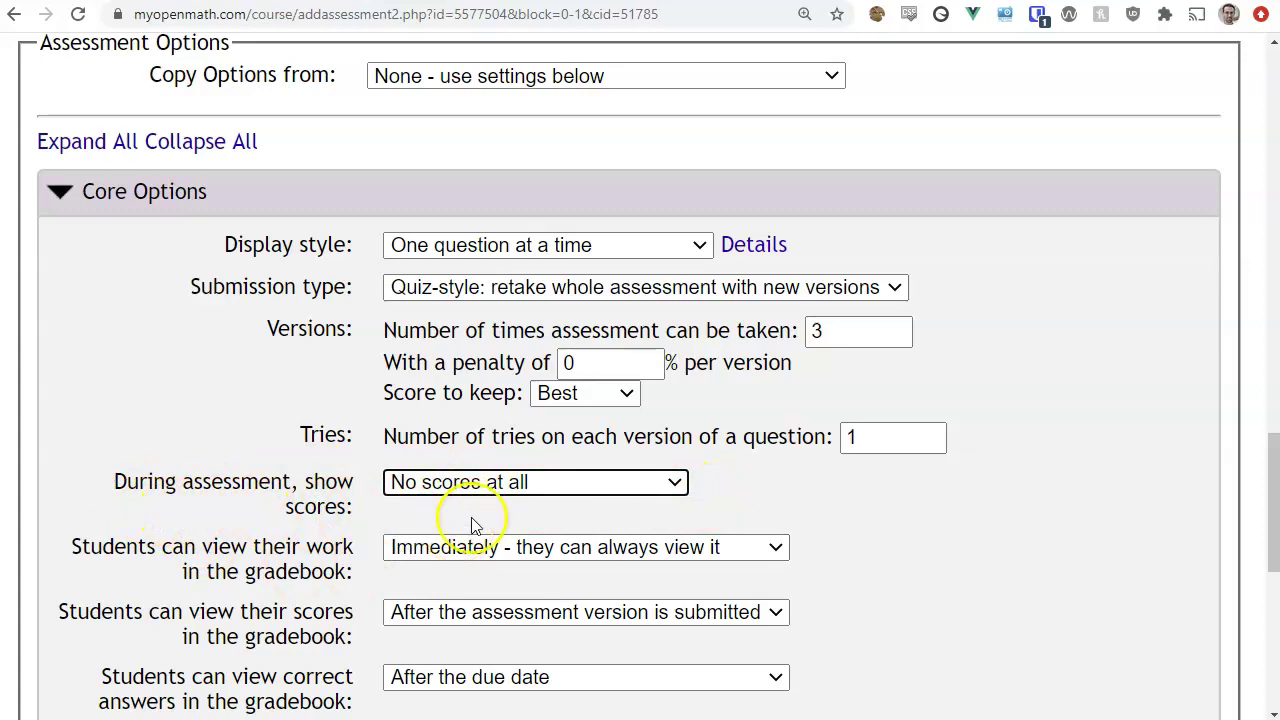
Change the submission type to Homework-style: new versions of individual questions, and set the number of versions for each question to 1.
click(518, 290)
click(519, 312)
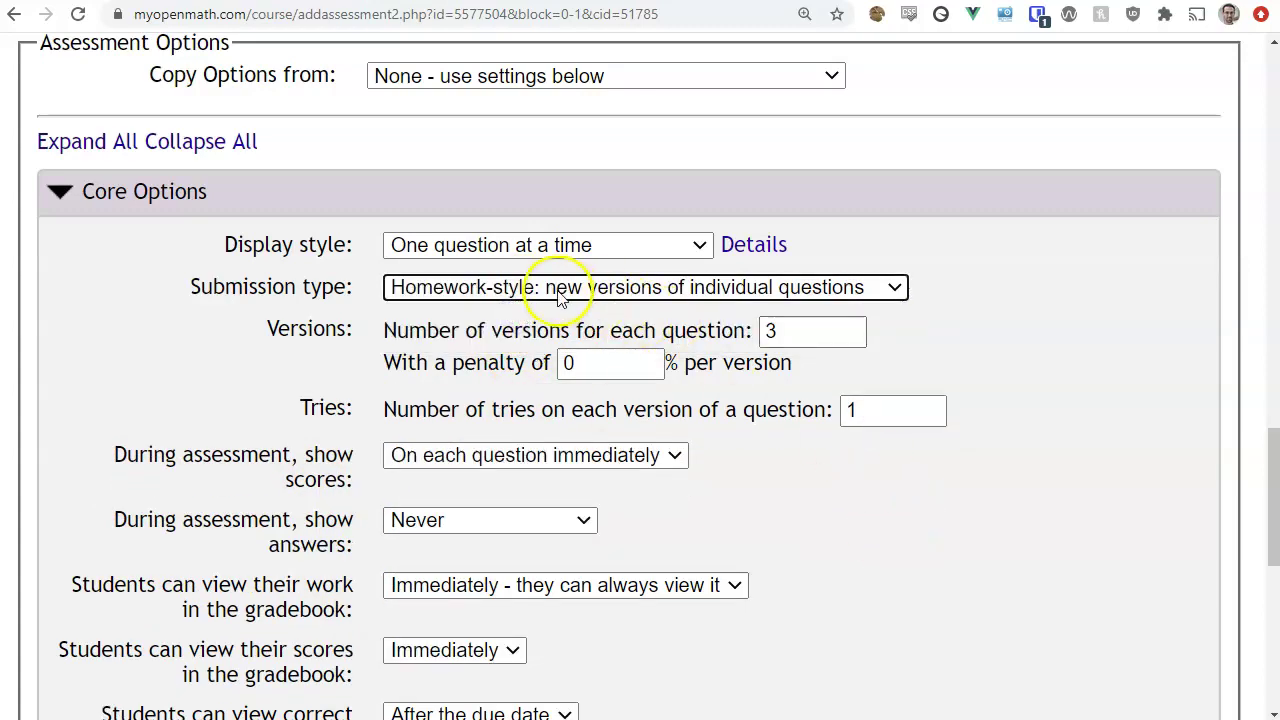
click(648, 456)
click(649, 459)
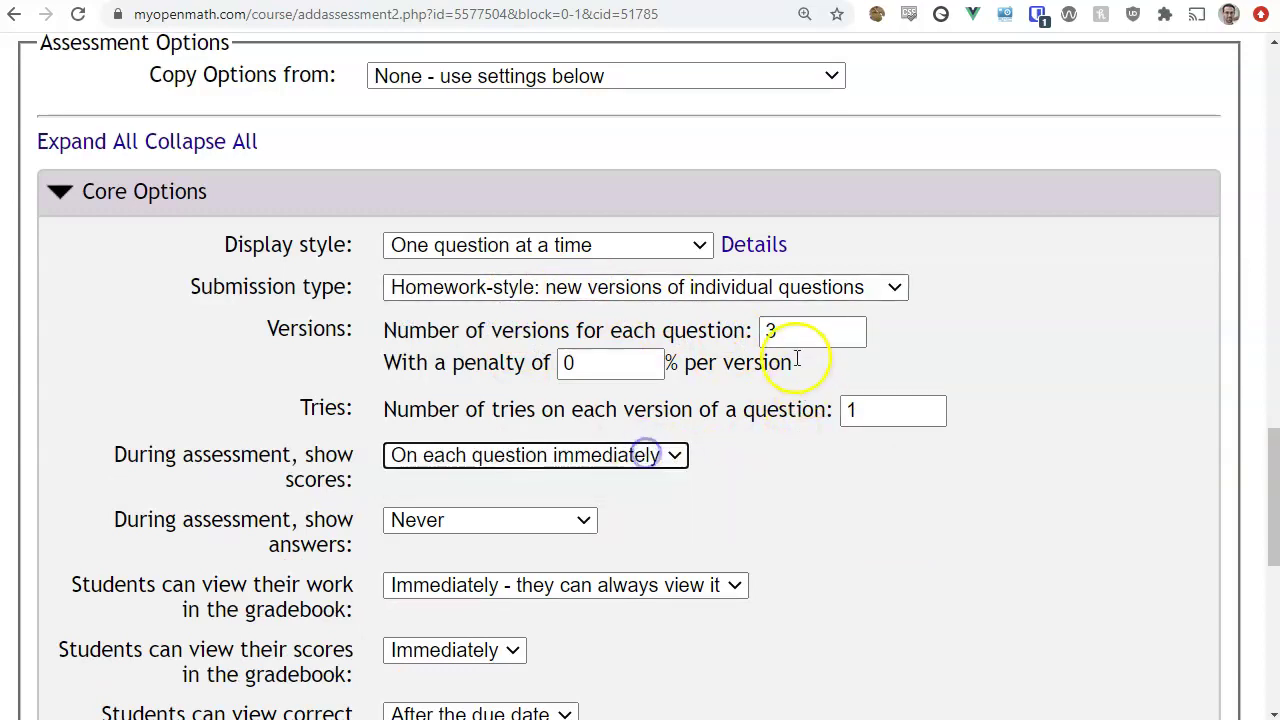
double_click(770, 331)
text(1)
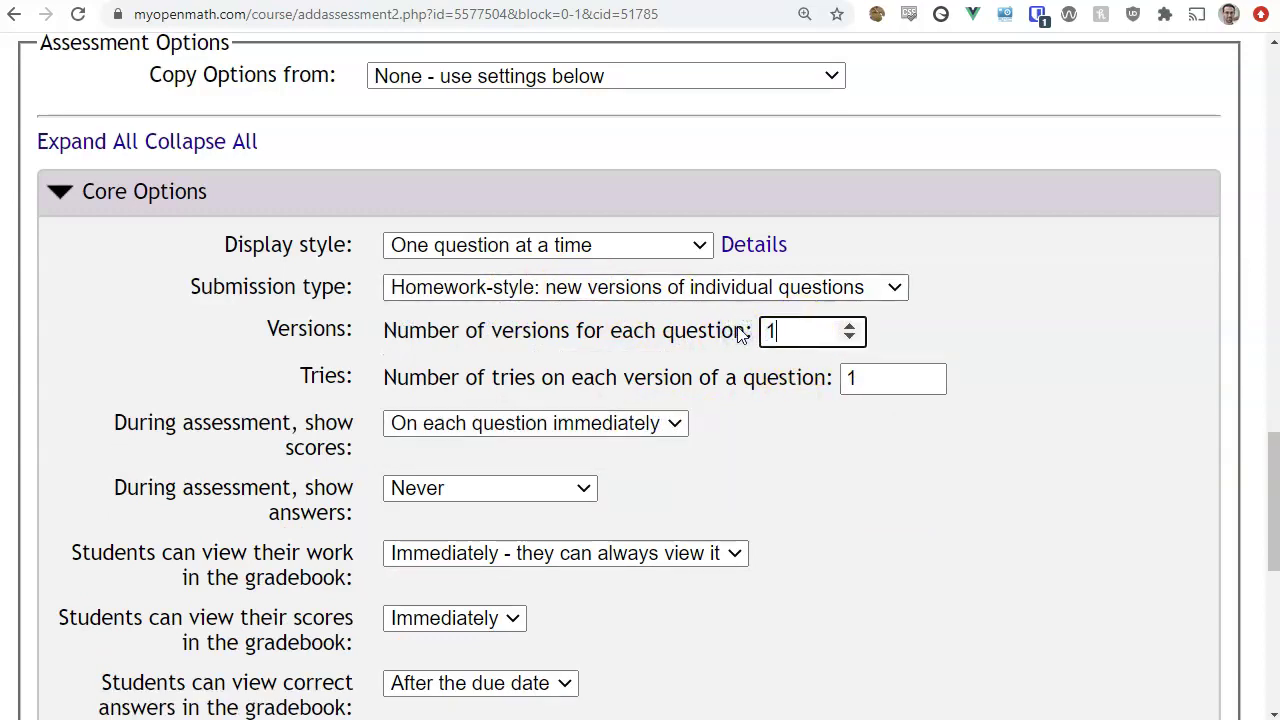
Show no scores at all during the homework-style assessment and allow 100 tries on each version of a question.
click(595, 446)
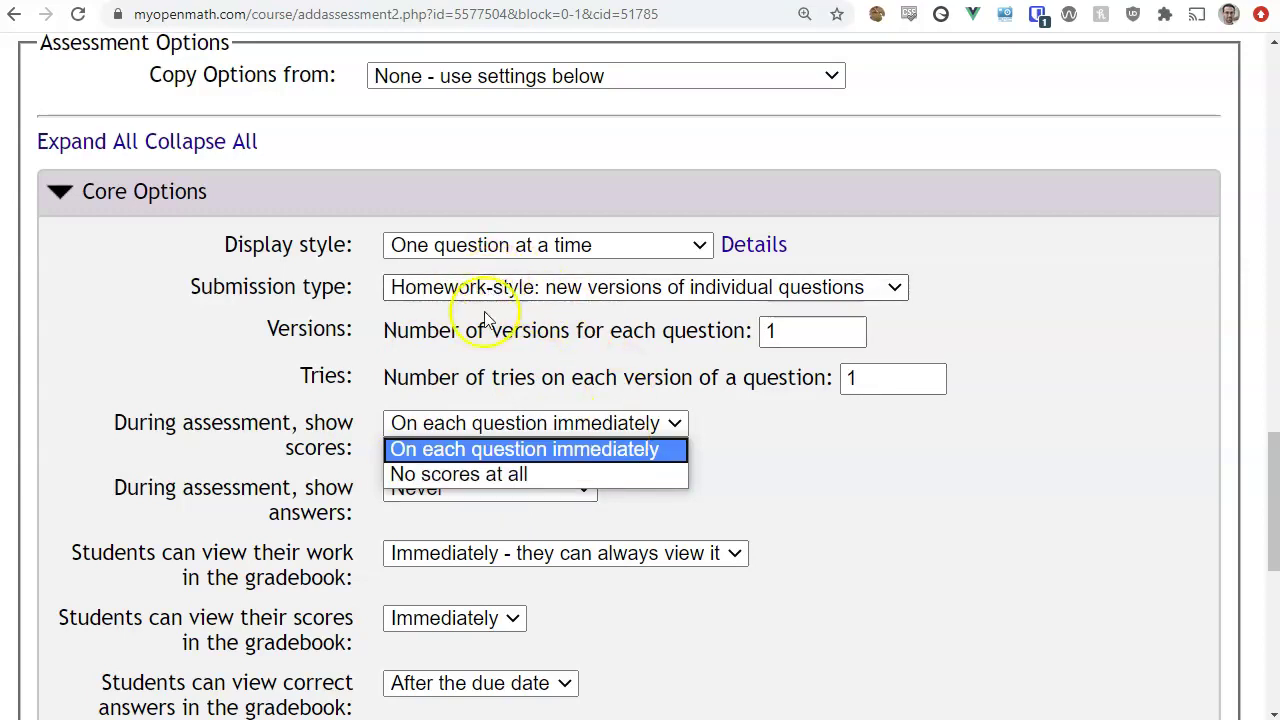
click(514, 473)
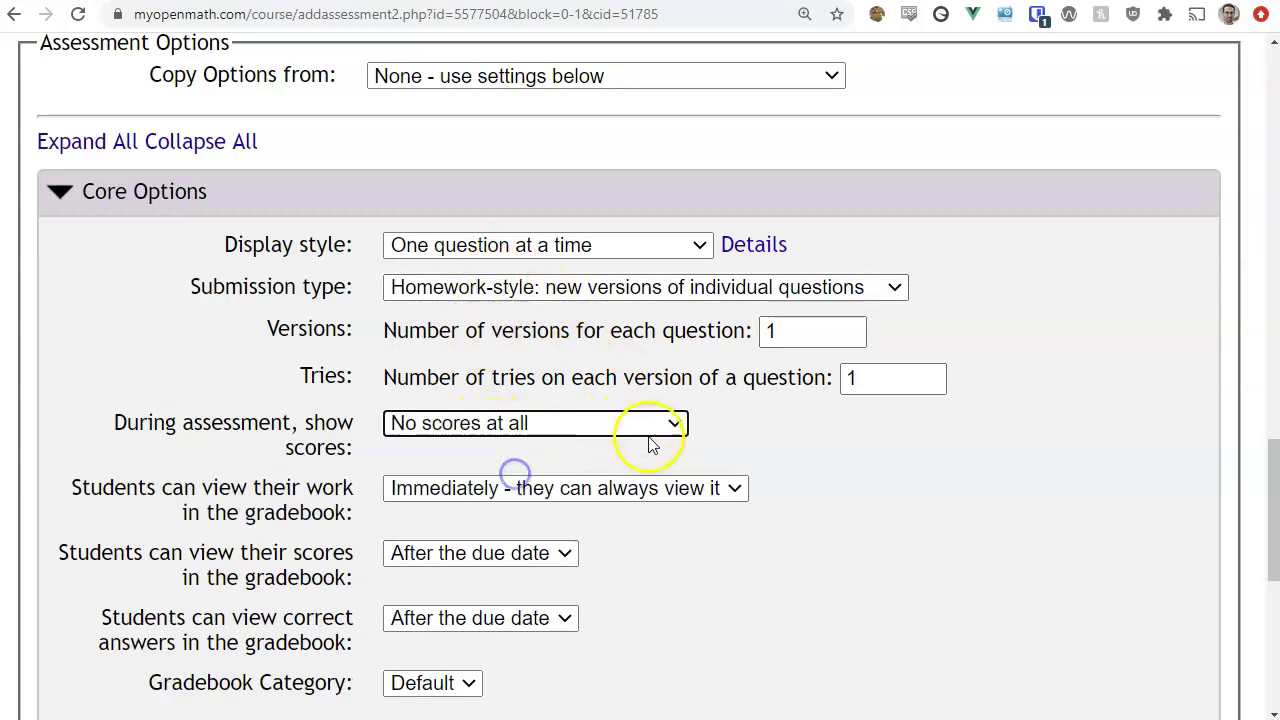
double_click(896, 380)
text(100)
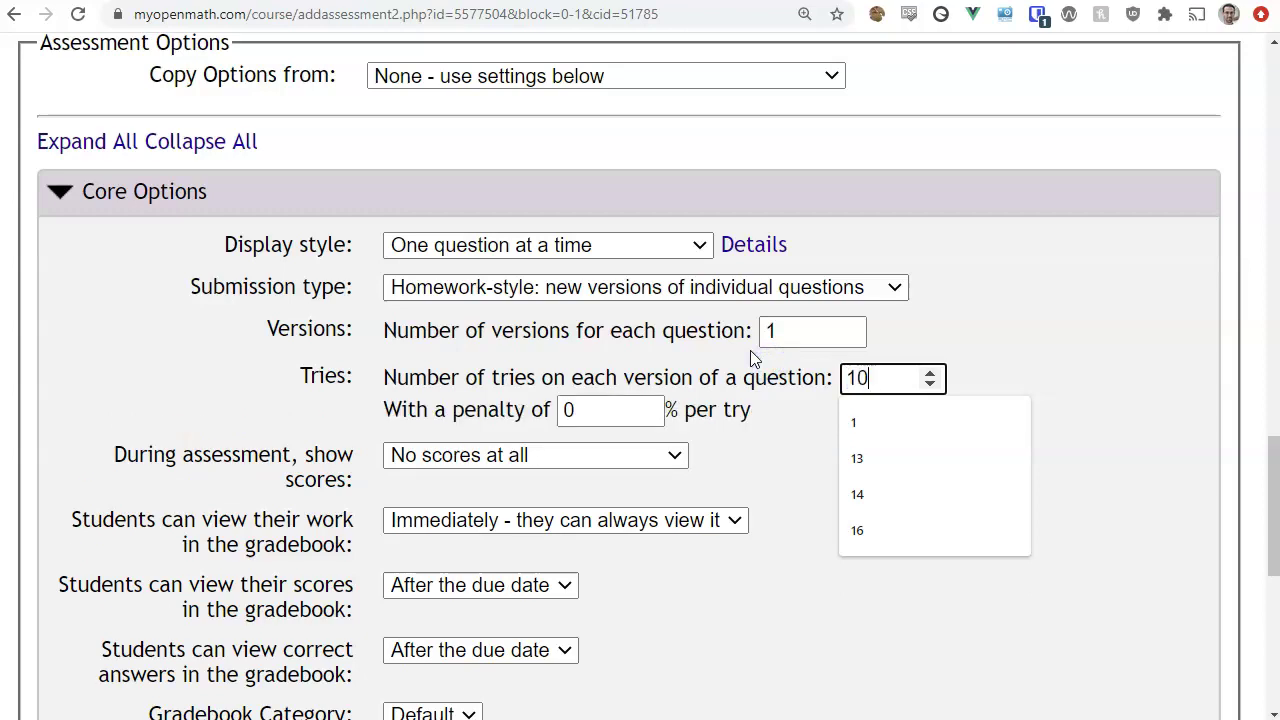
click(755, 424)
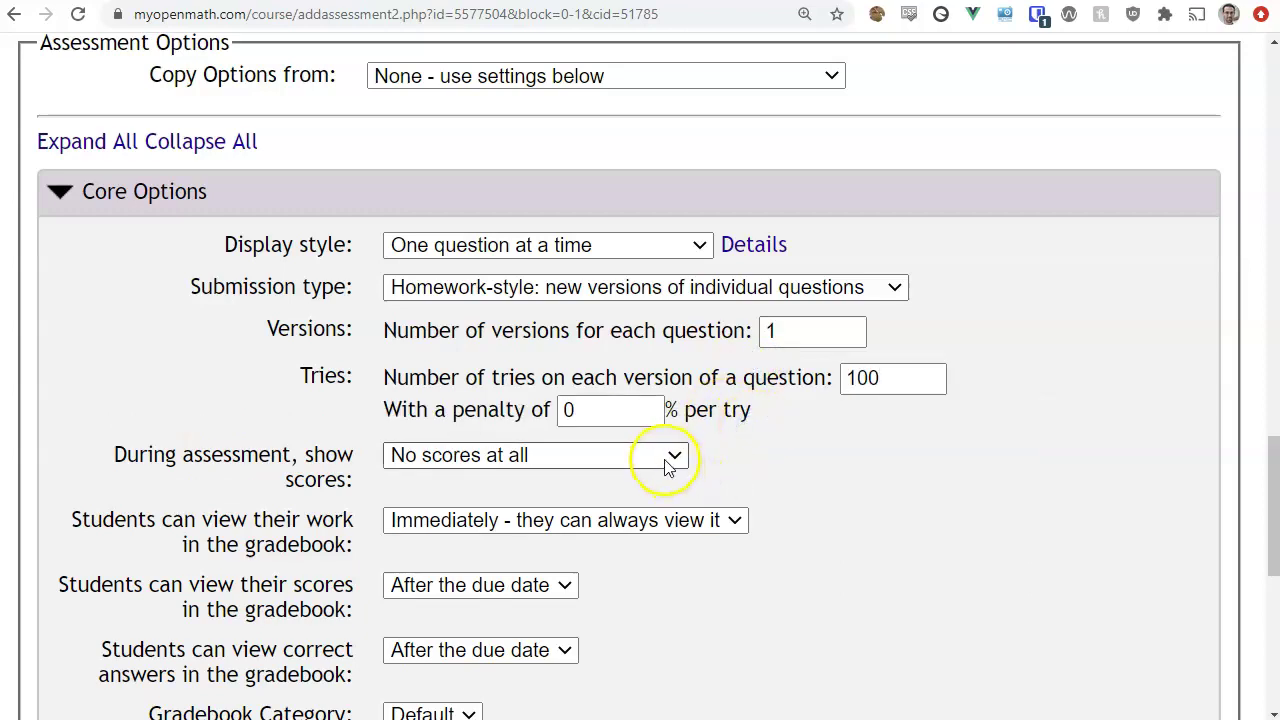
click(670, 456)
click(666, 456)
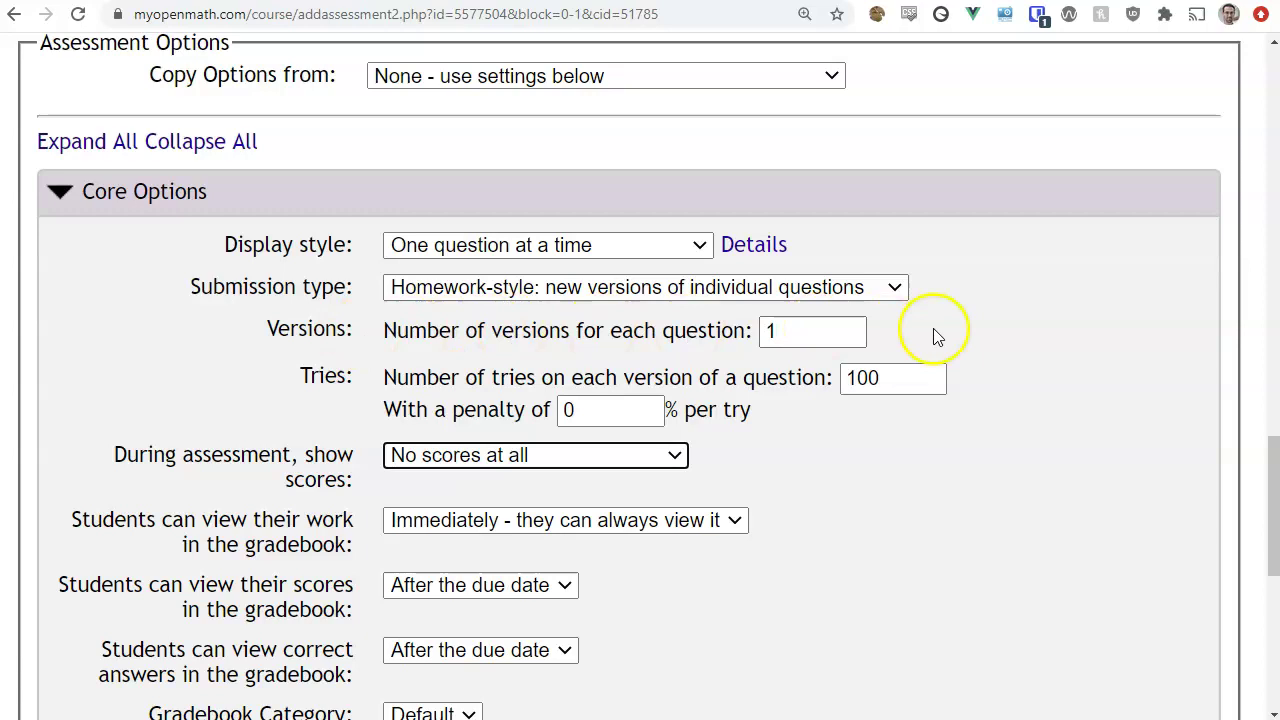
Show scores on each question immediately and check the choices for showing answers during the assessment.
click(650, 290)
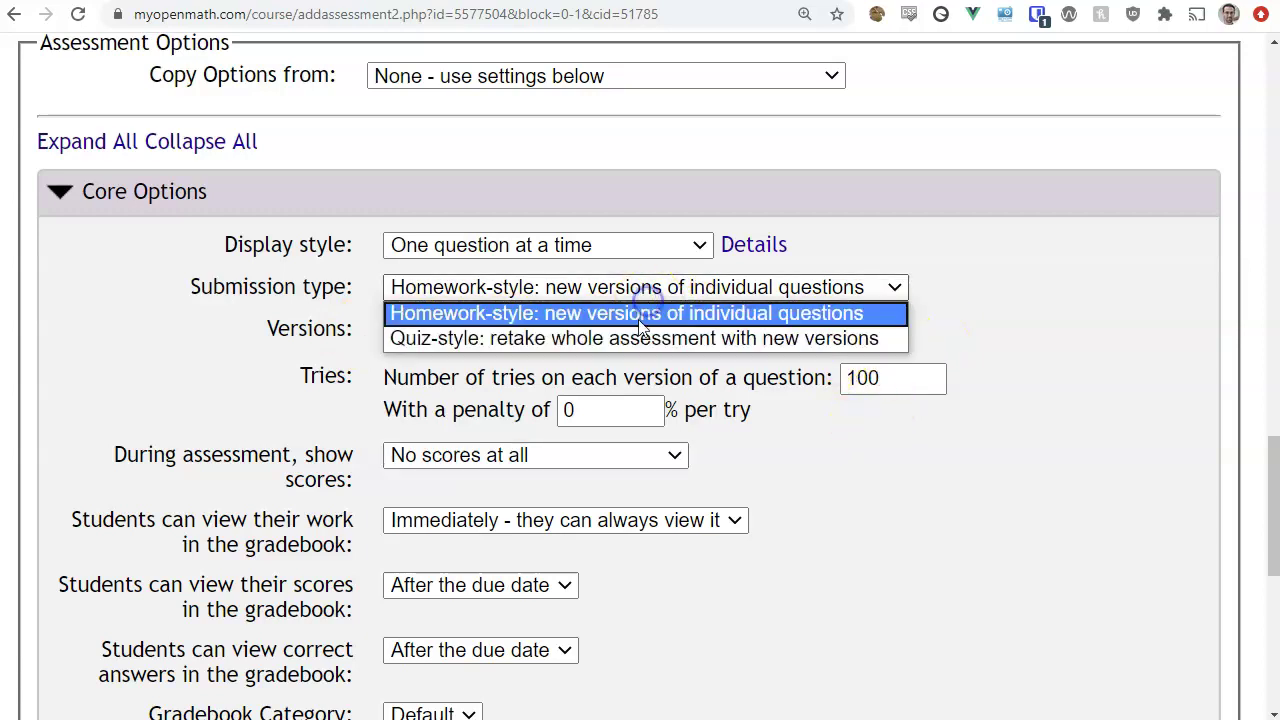
click(676, 456)
click(614, 480)
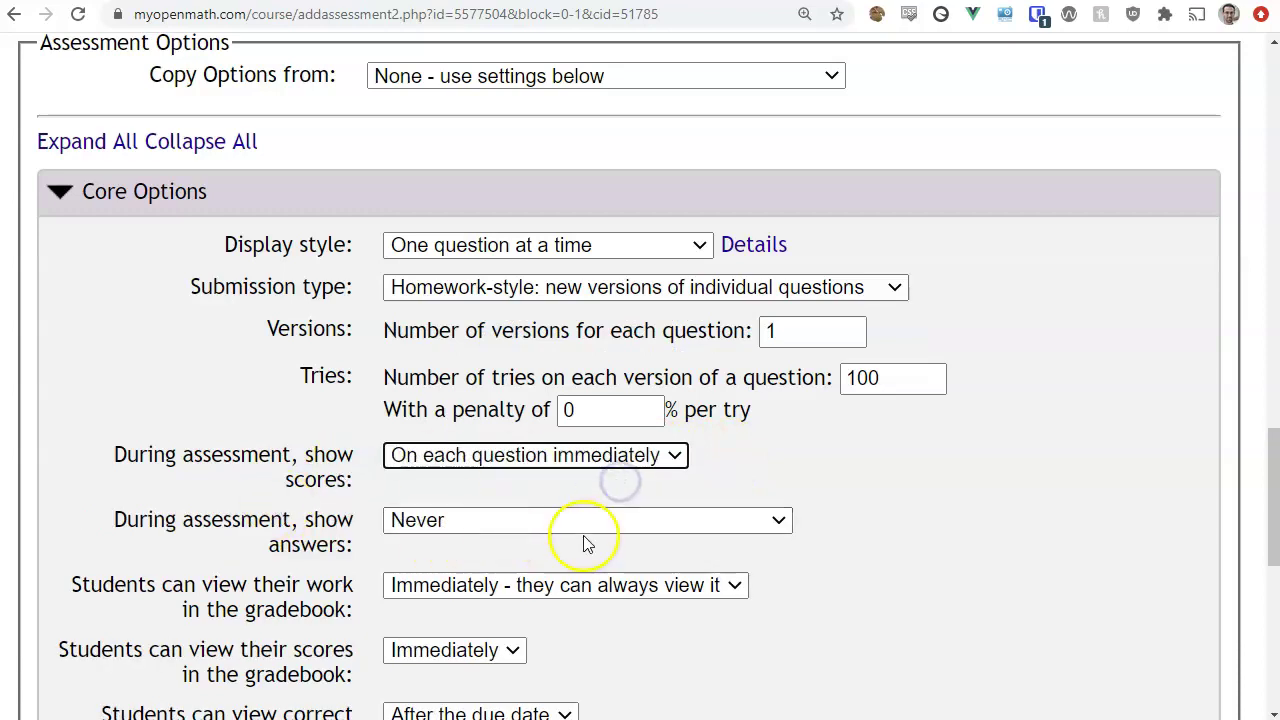
scroll(583, 414, down, 1)
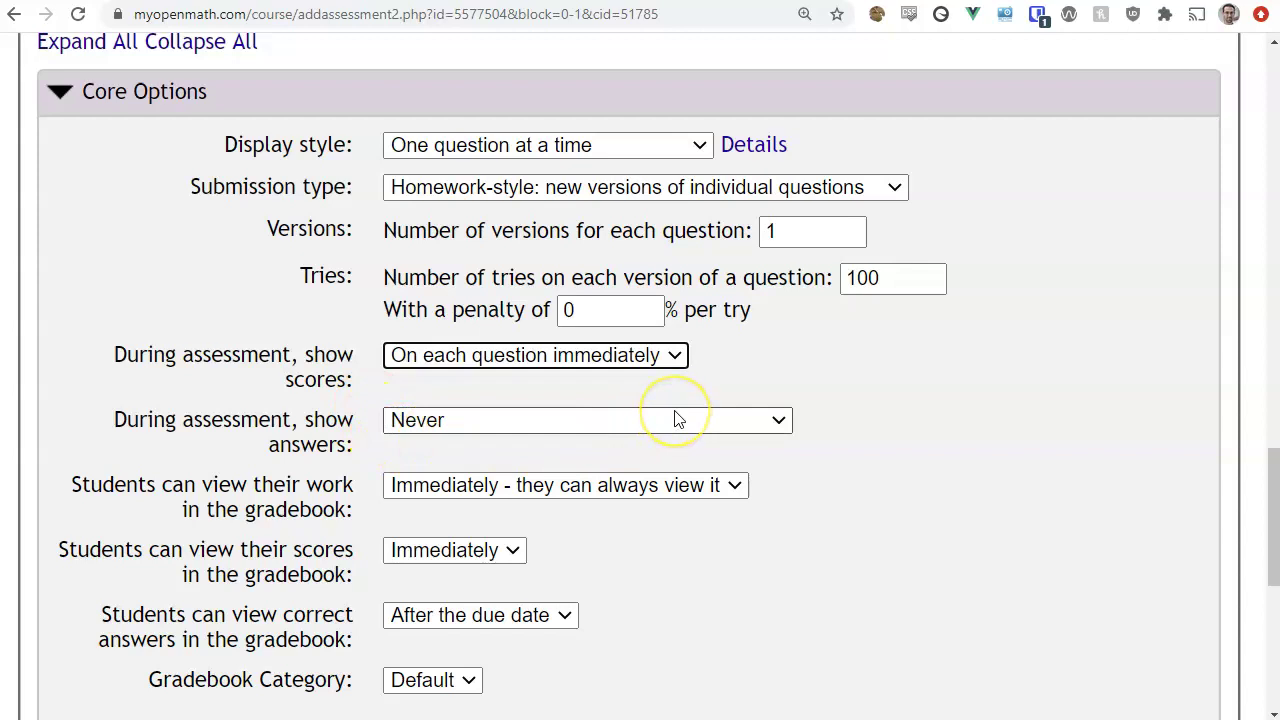
click(452, 426)
click(458, 428)
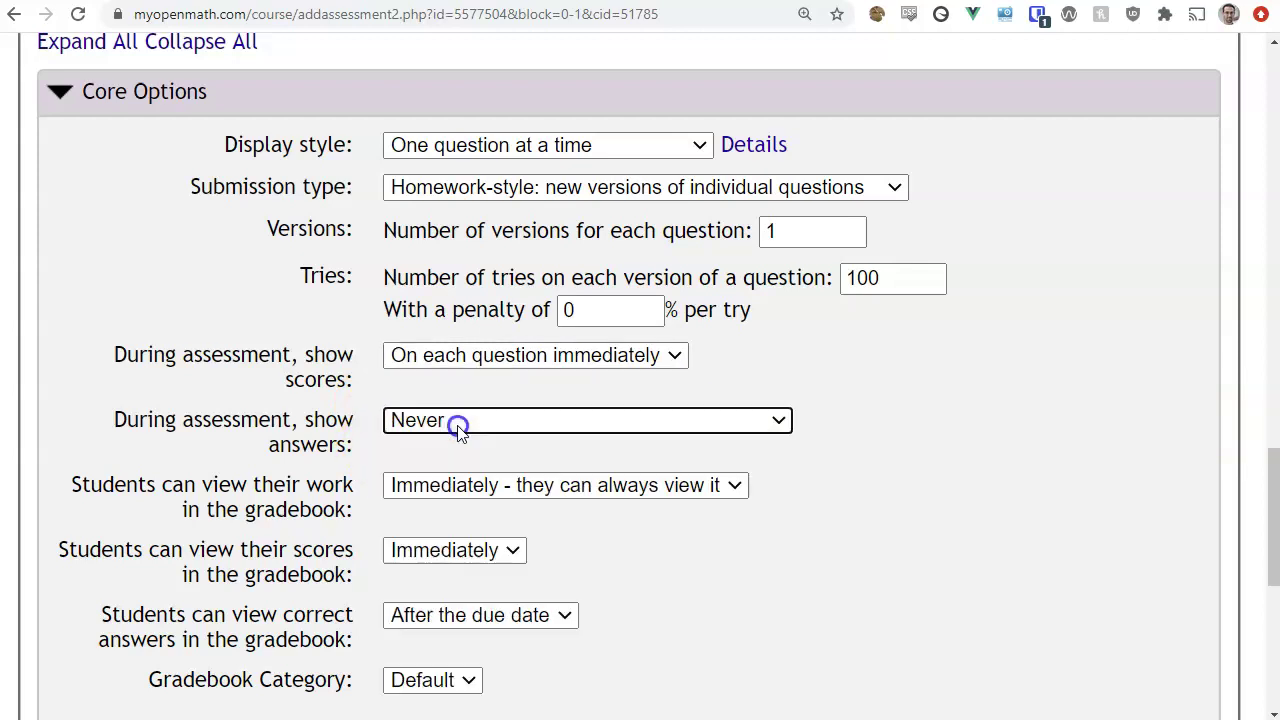
Review the choices for when students can view their work and their scores in the gradebook.
scroll(857, 314, down, 2)
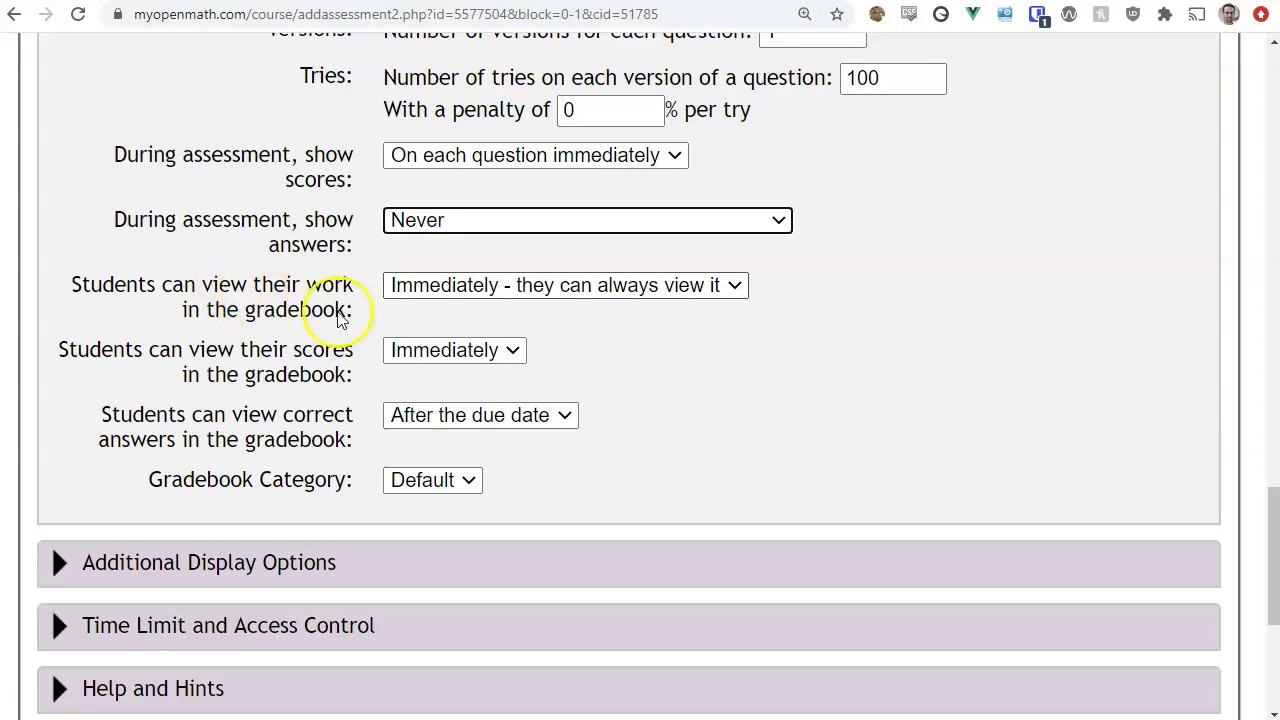
click(510, 287)
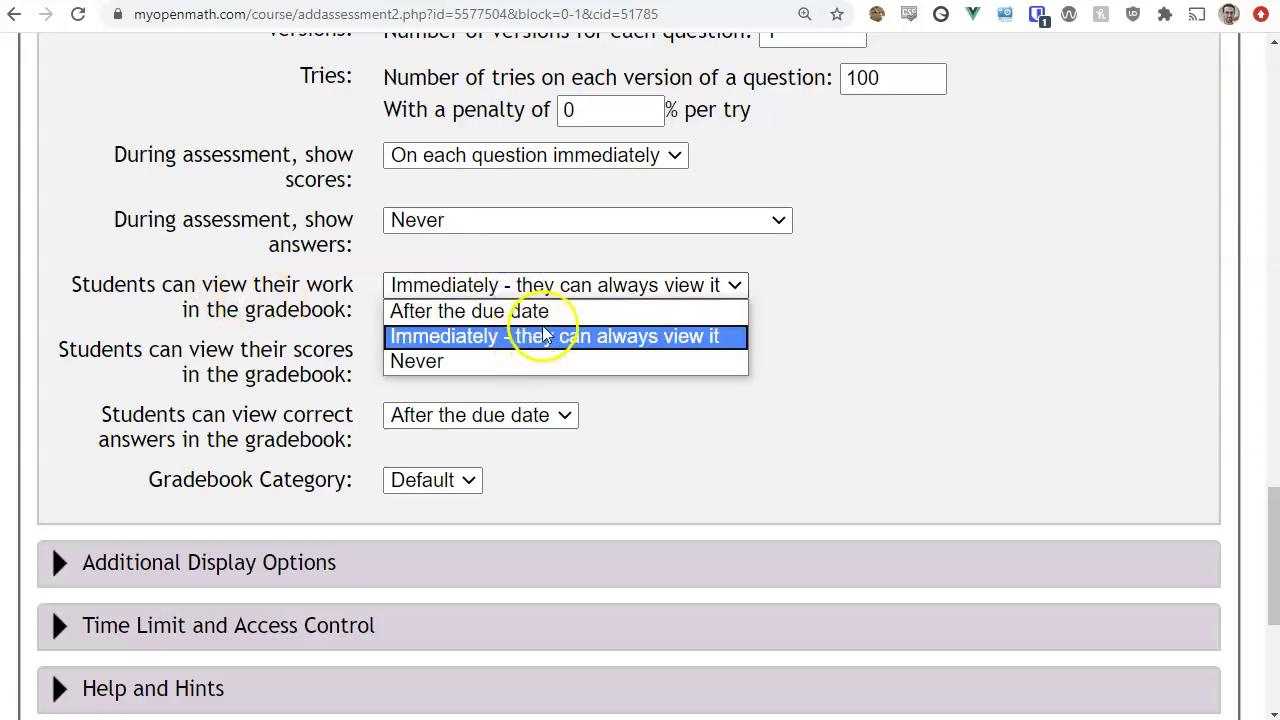
click(587, 260)
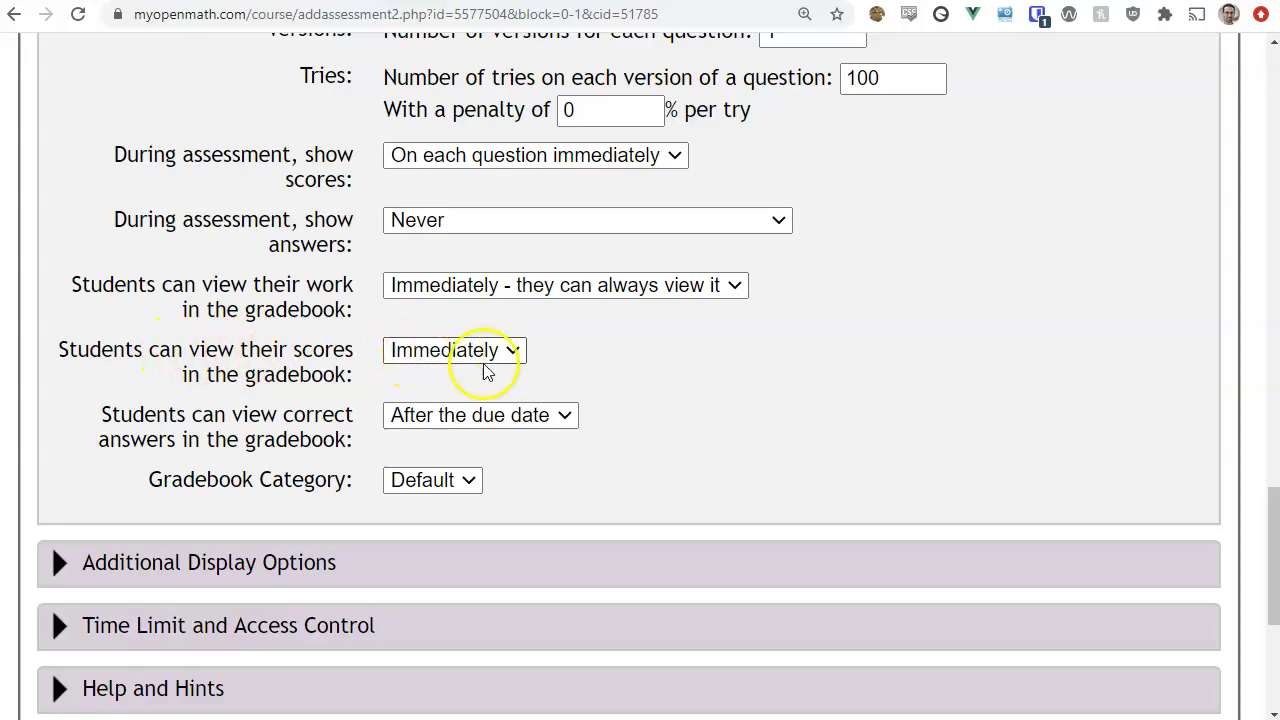
scroll(571, 394, up, 2)
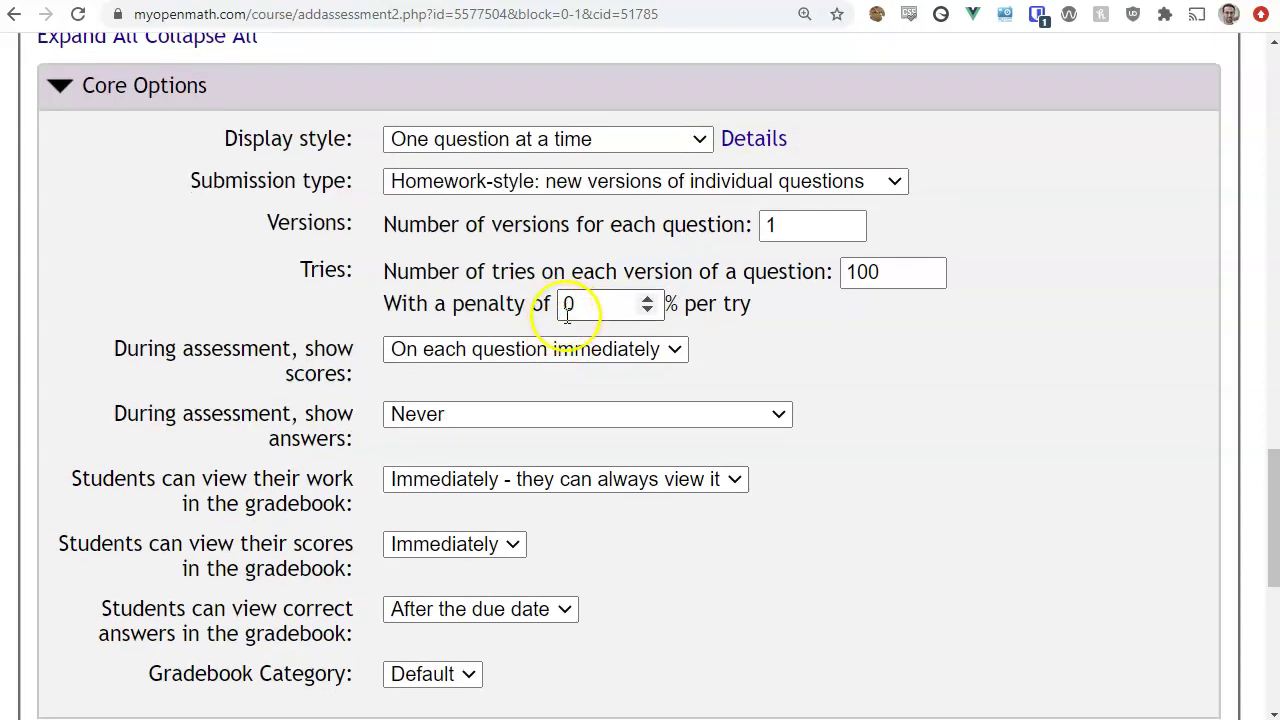
scroll(569, 320, down, 1)
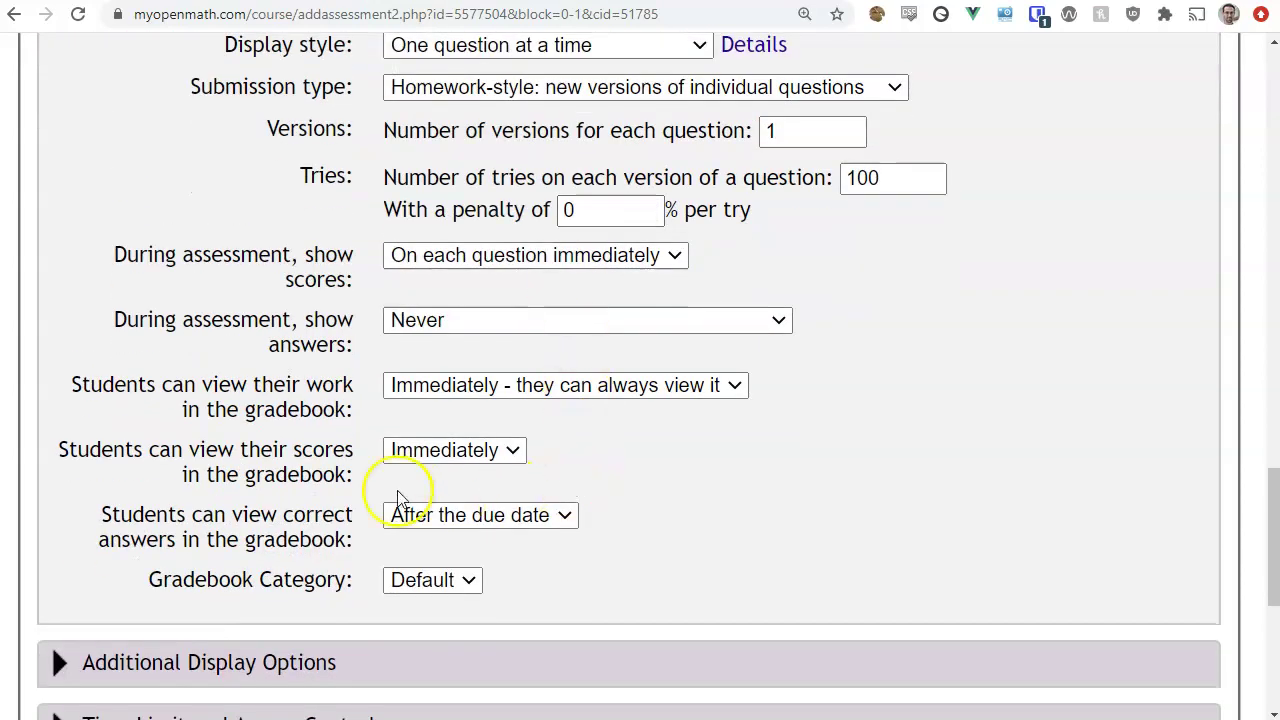
click(514, 450)
click(597, 446)
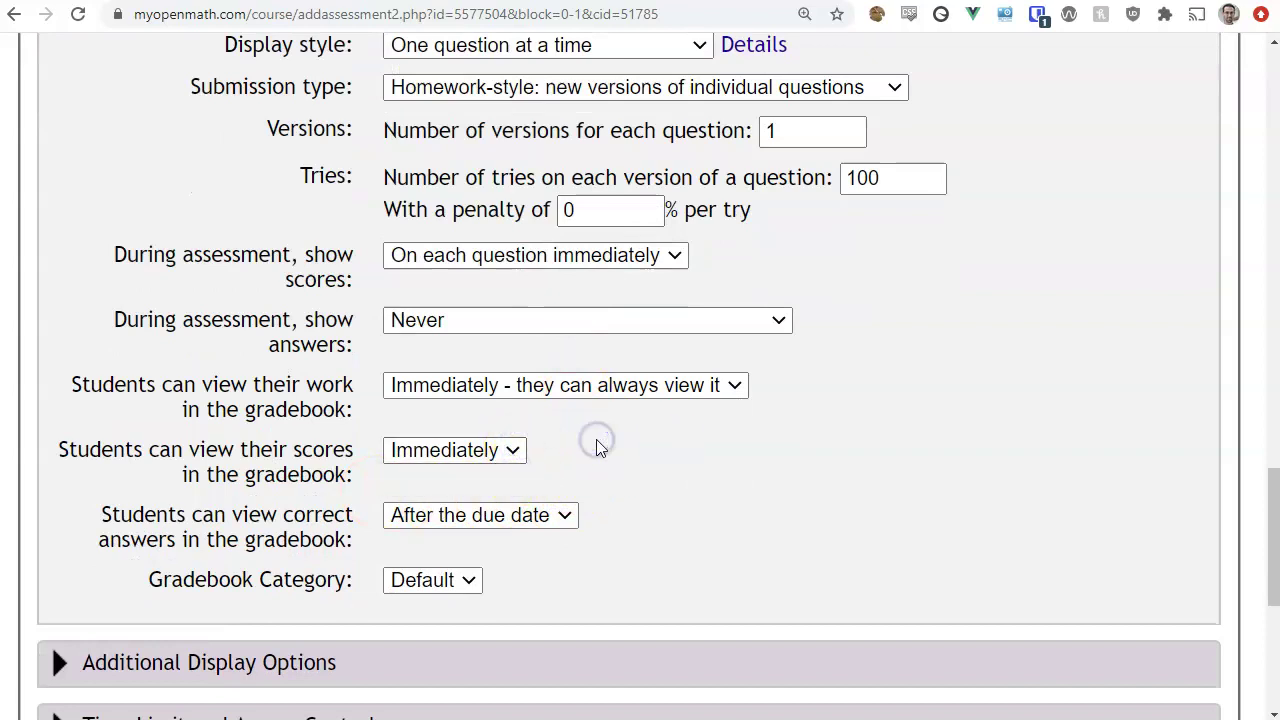
Set the scores shown during the assessment to No scores at all and check the choices for viewing correct answers in the gradebook.
click(580, 255)
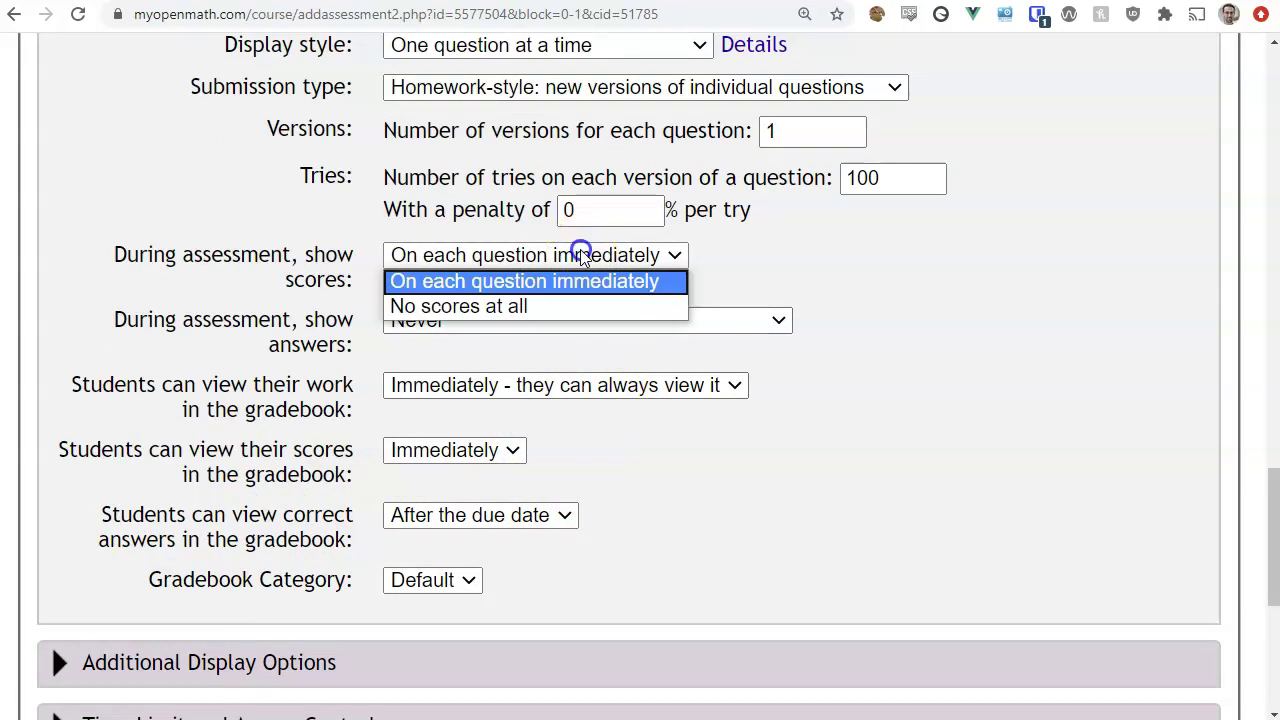
click(569, 304)
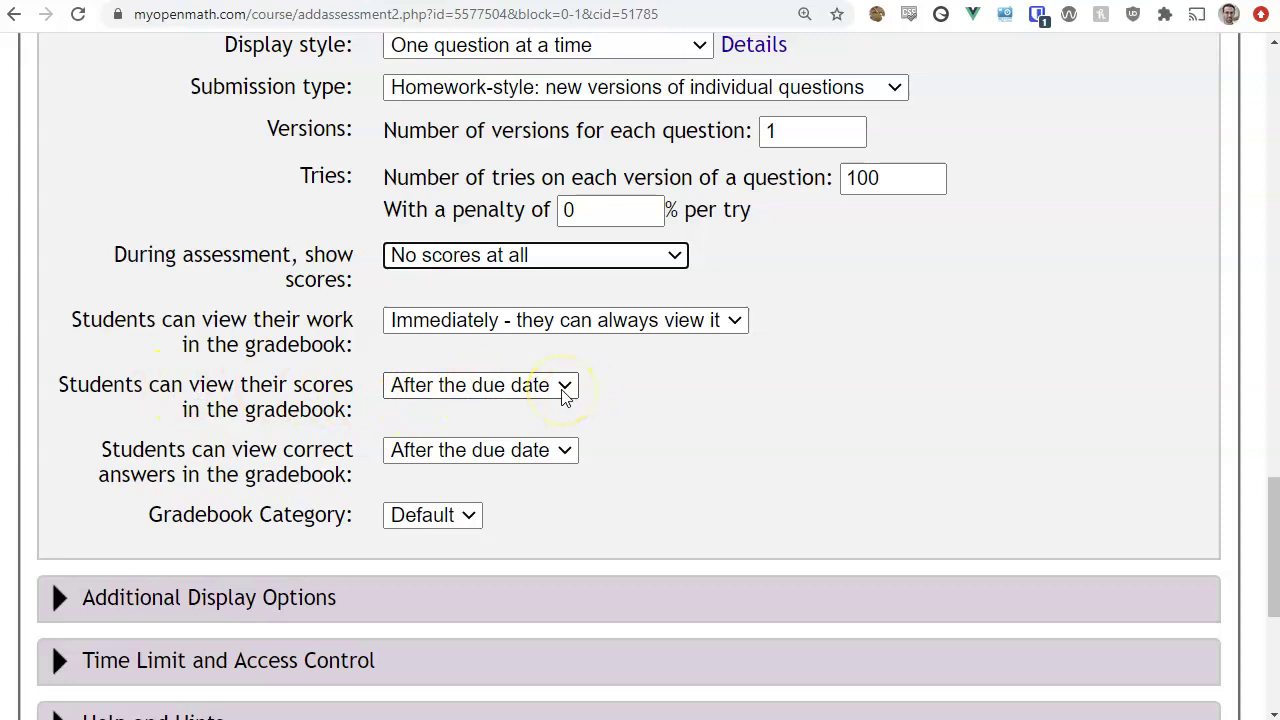
click(462, 451)
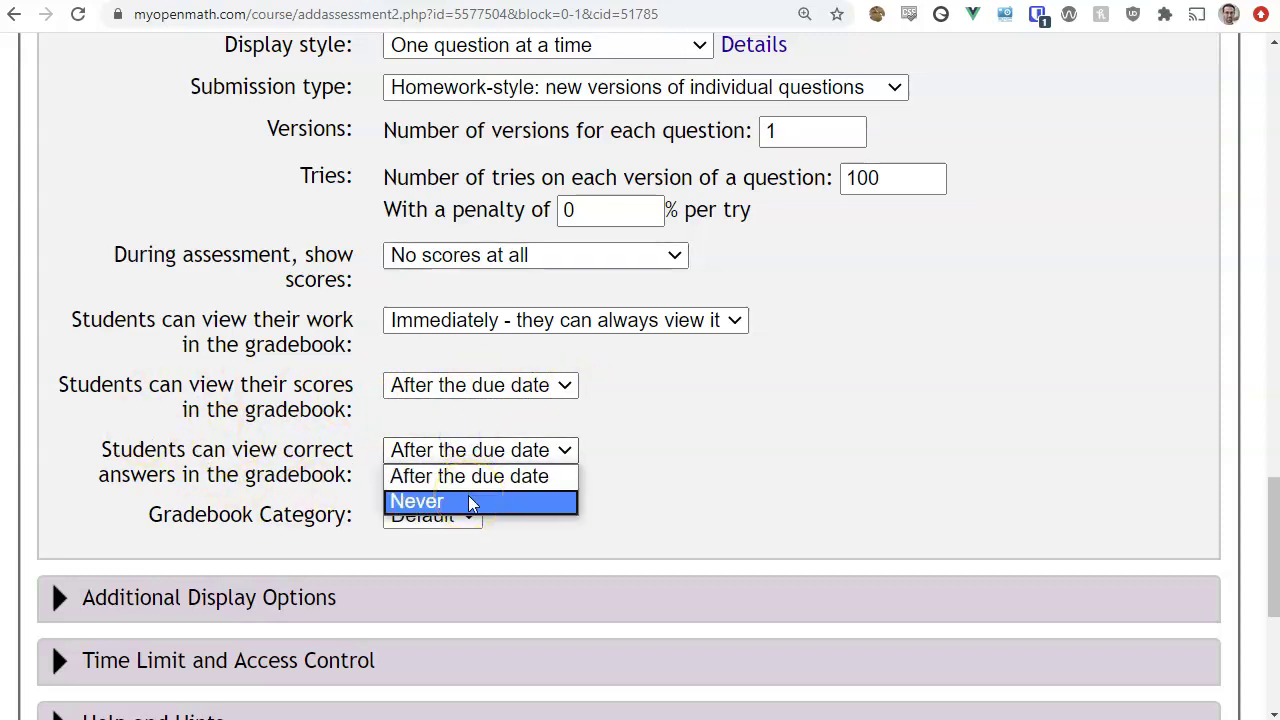
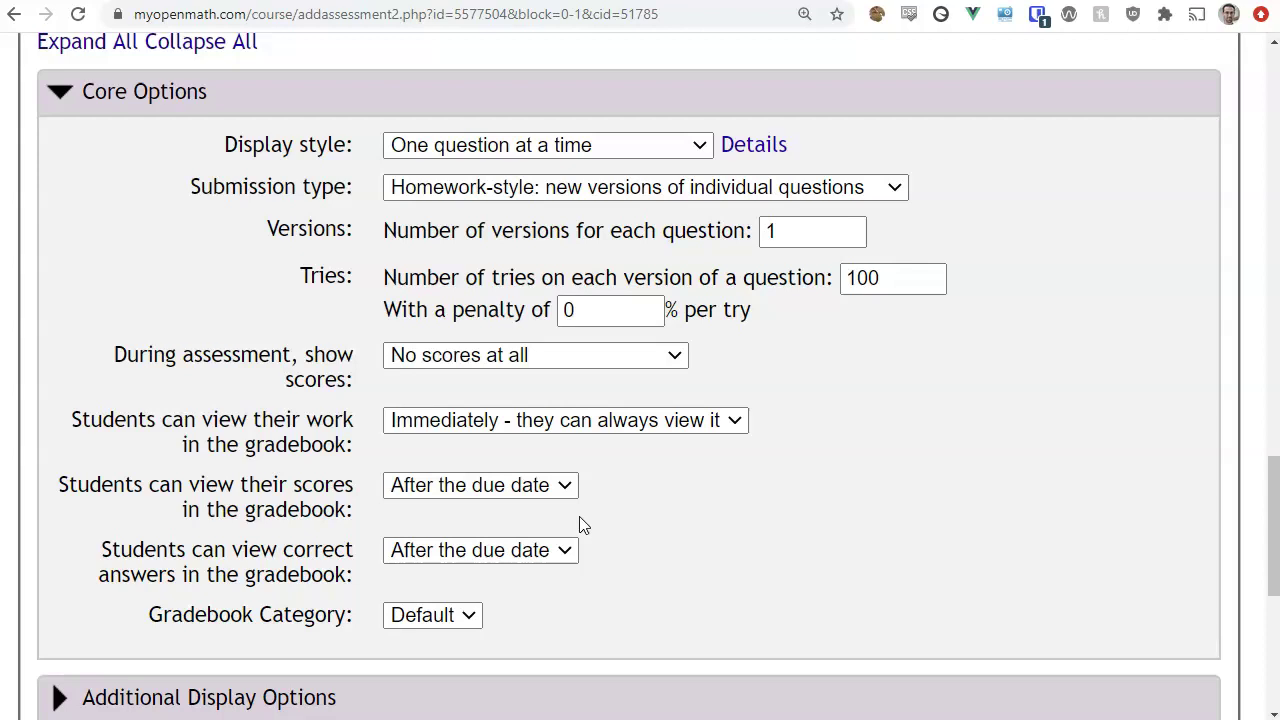
Expand the Time Limit and Access Control settings and examine the LatePass, time limit and password options.
scroll(543, 437, down, 5)
scroll(530, 420, up, 1)
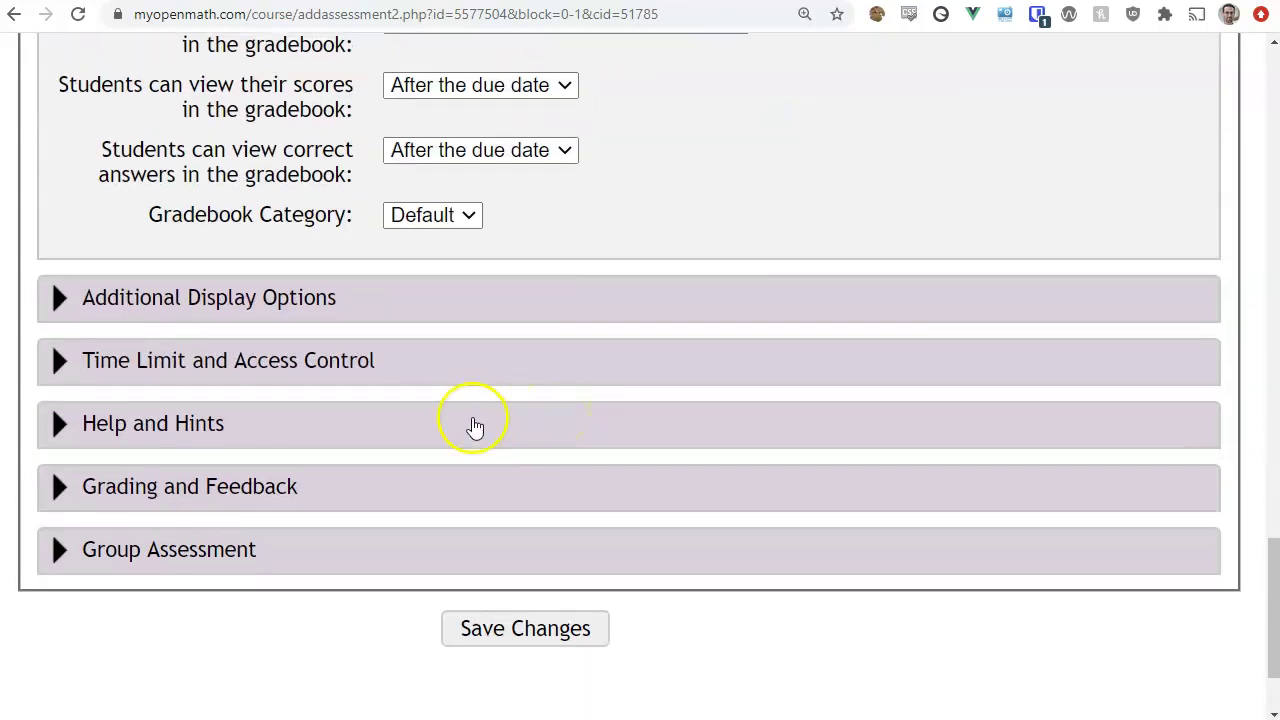
click(296, 366)
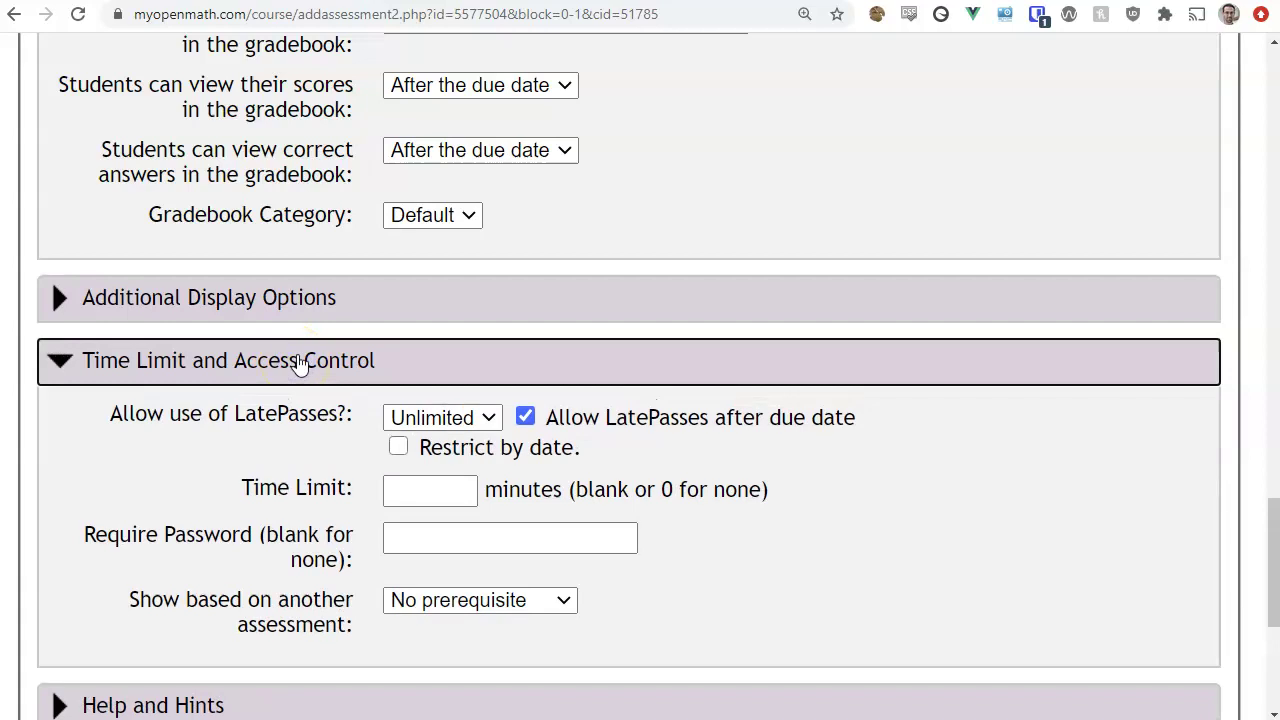
scroll(298, 362, down, 1)
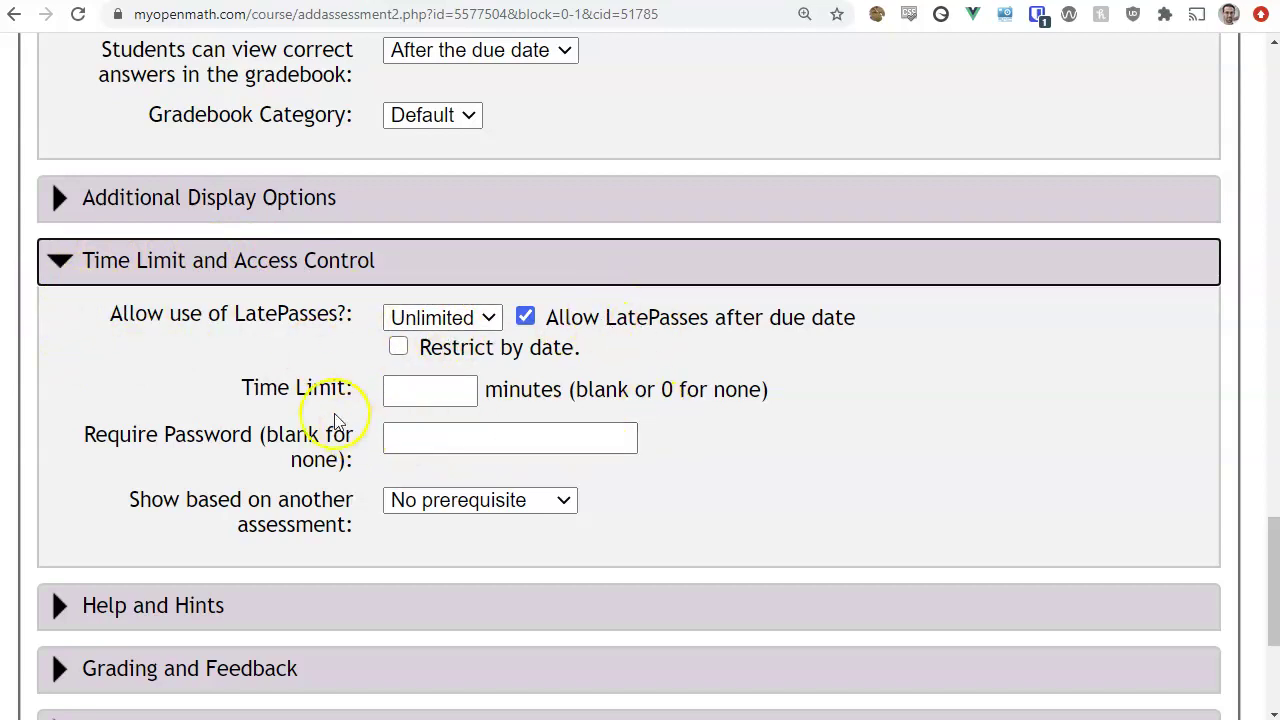
click(412, 391)
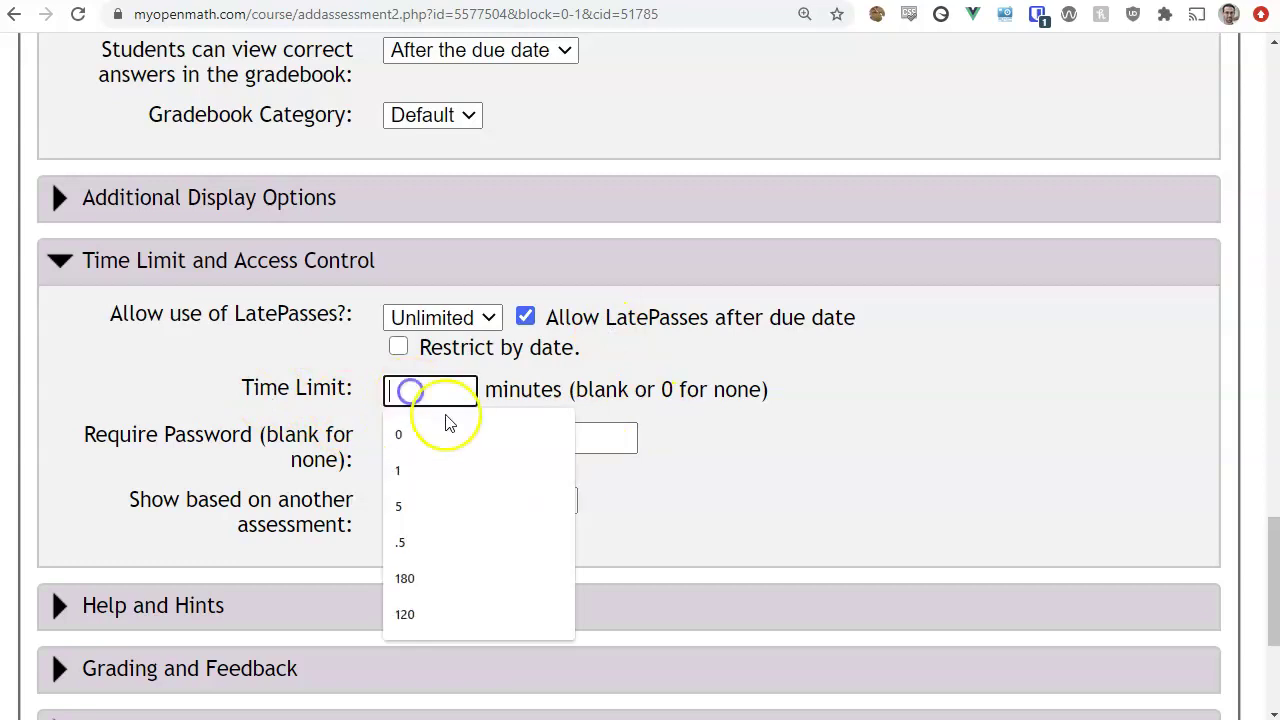
click(1000, 440)
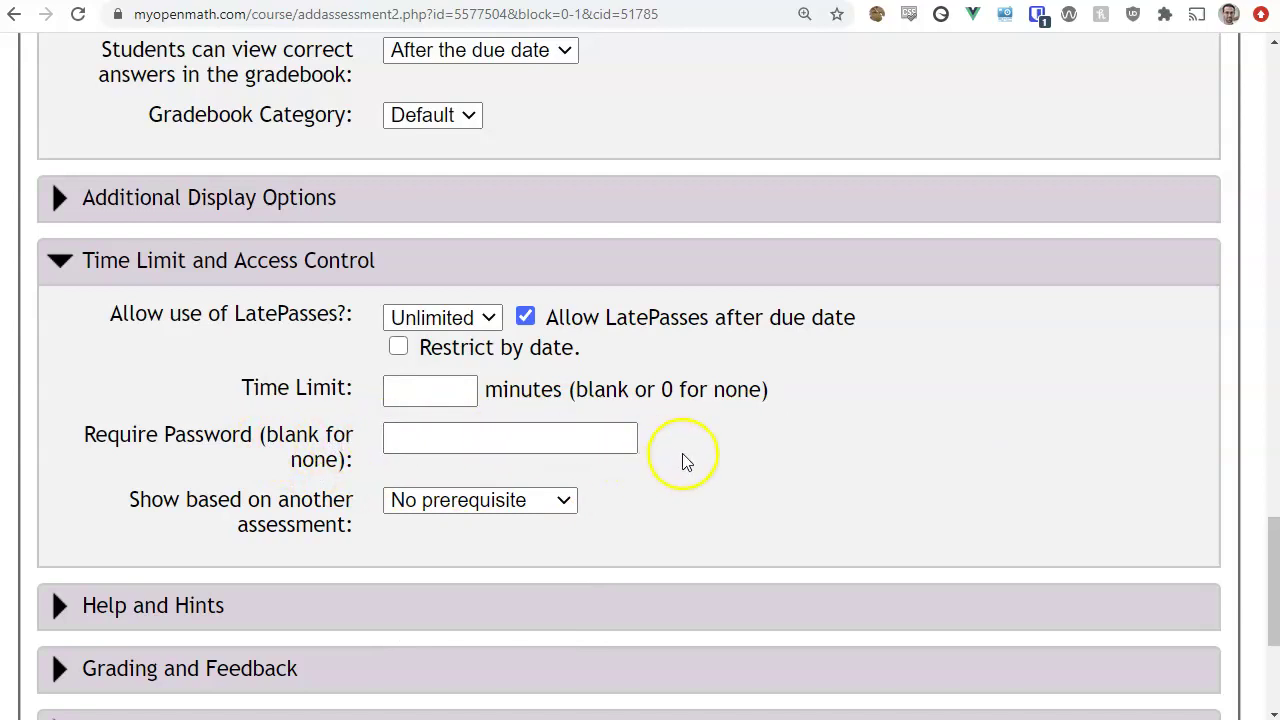
Expand the Help and Hints settings and turn off showing hints and video/text buttons when available.
scroll(720, 434, down, 2)
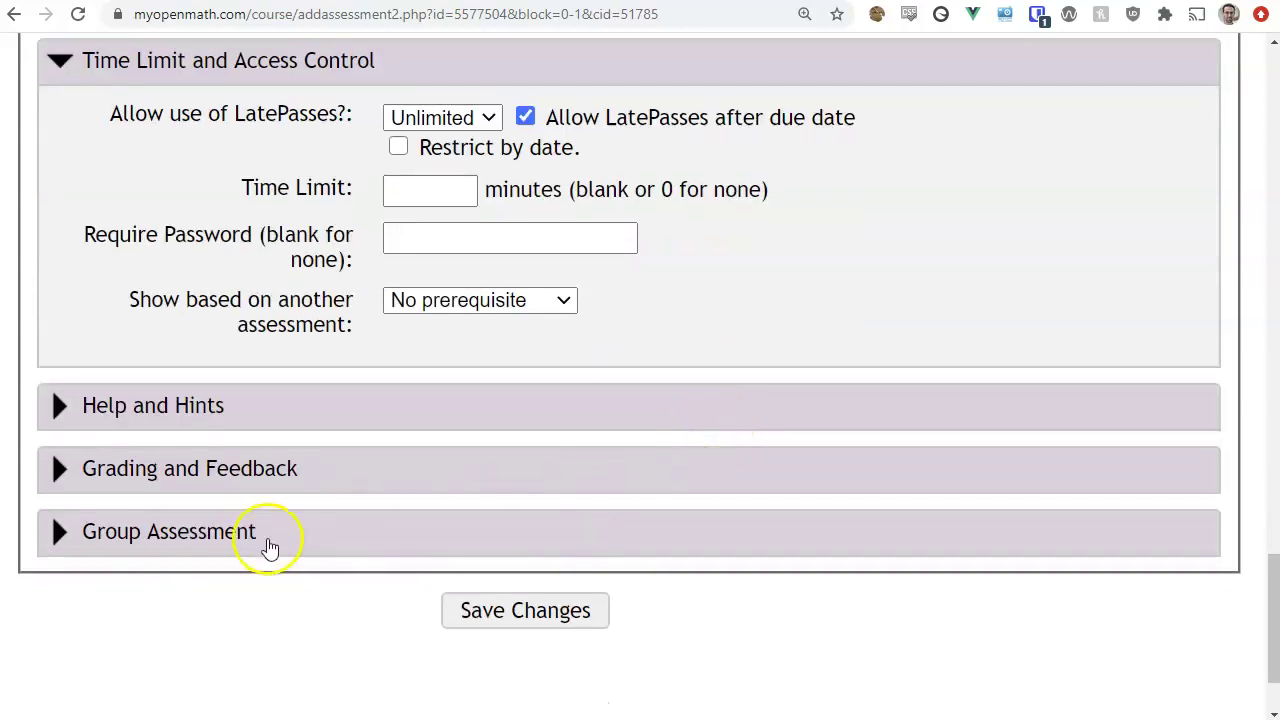
click(185, 412)
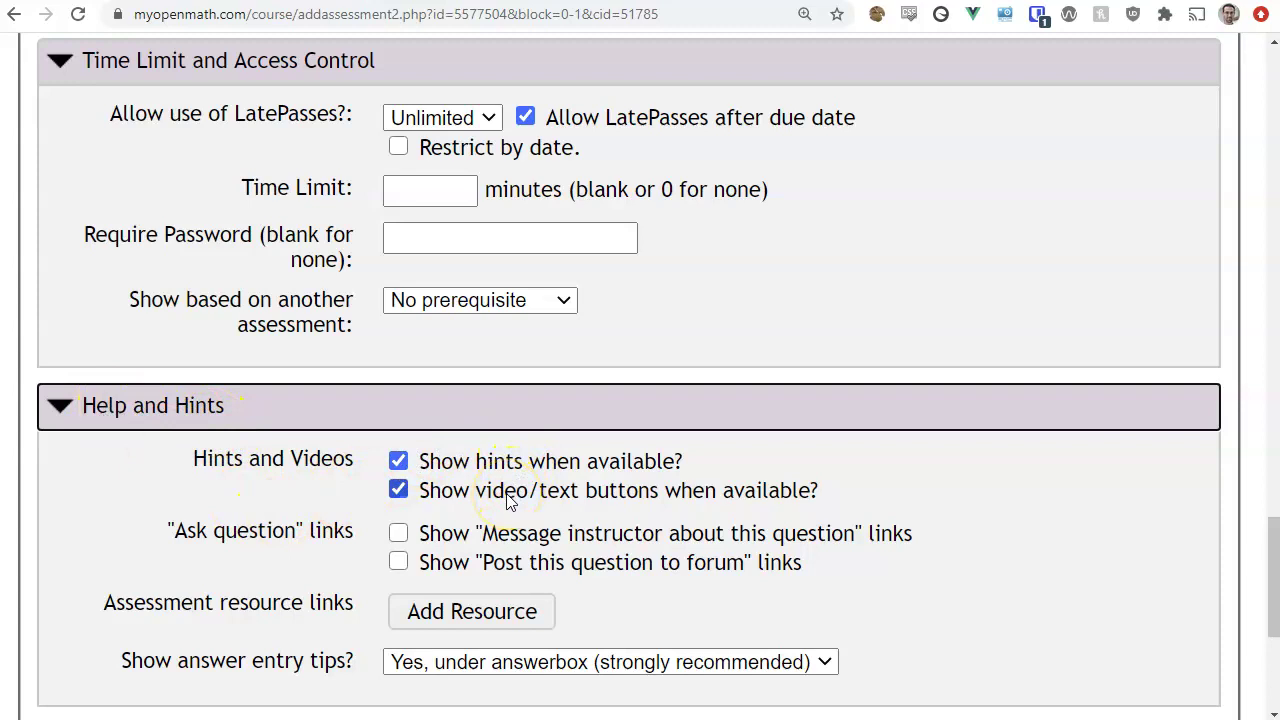
click(399, 490)
click(399, 460)
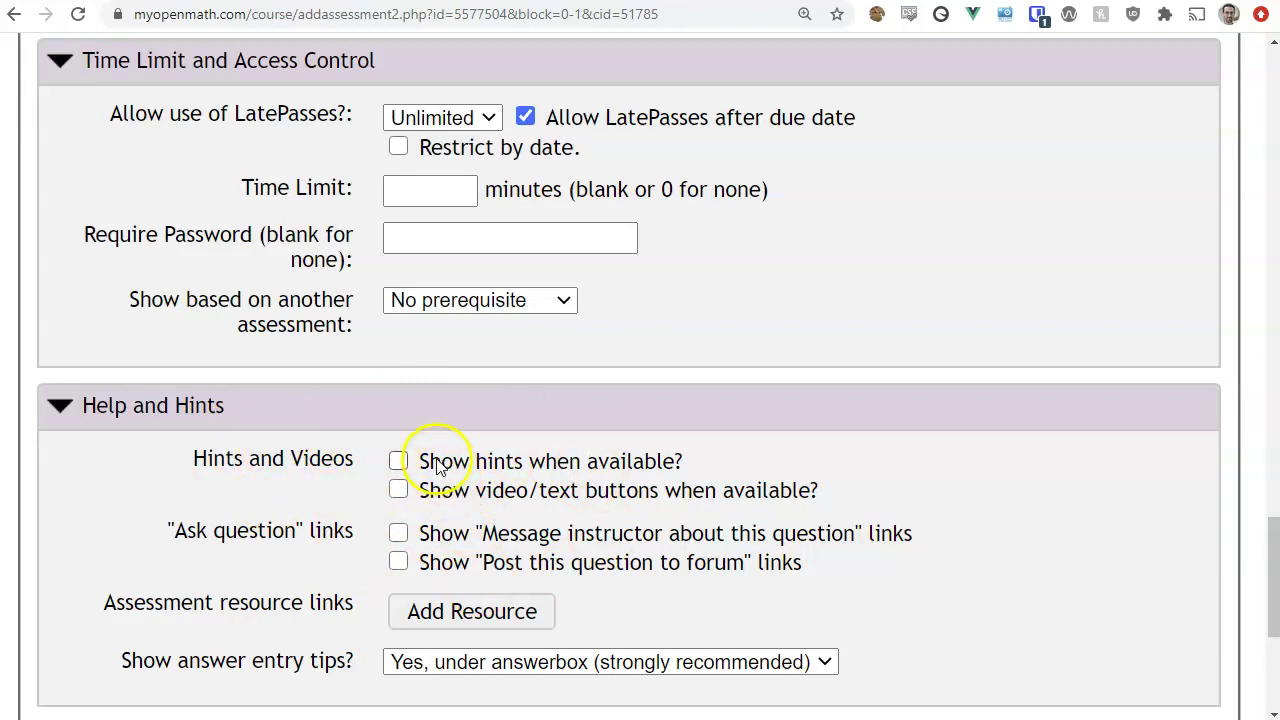
scroll(437, 468, down, 2)
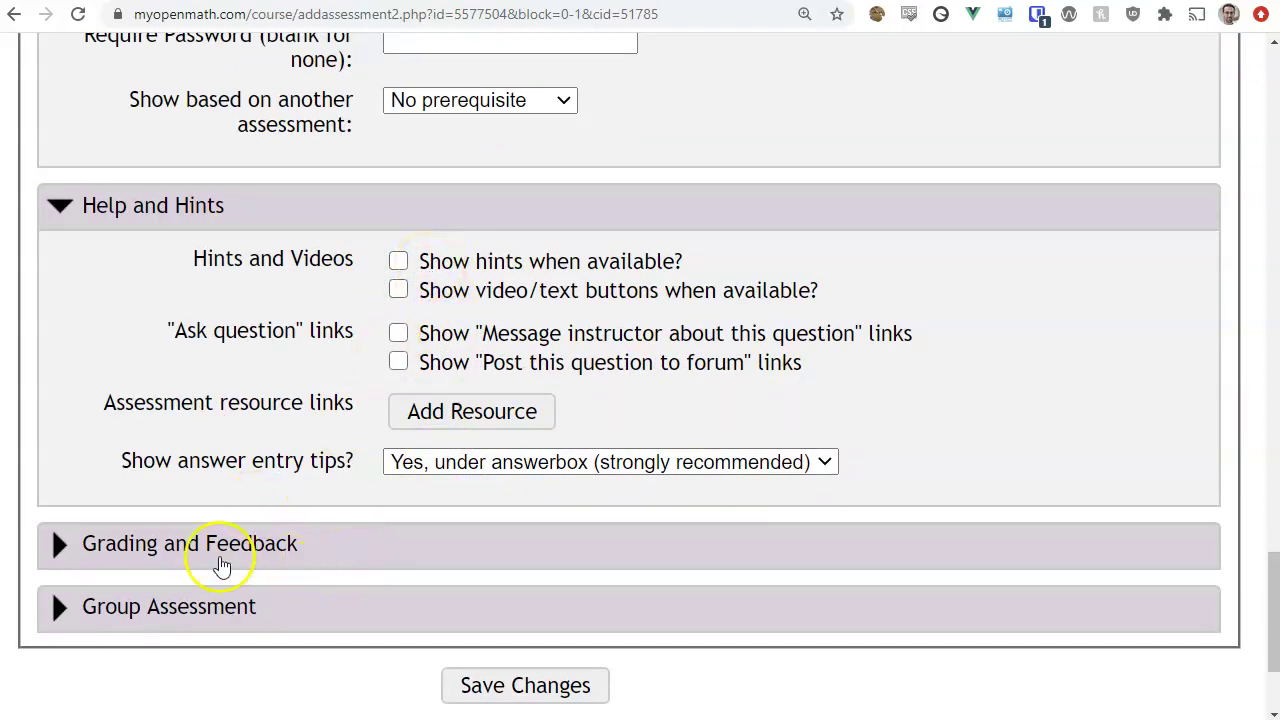
scroll(249, 543, up, 6)
scroll(248, 545, up, 3)
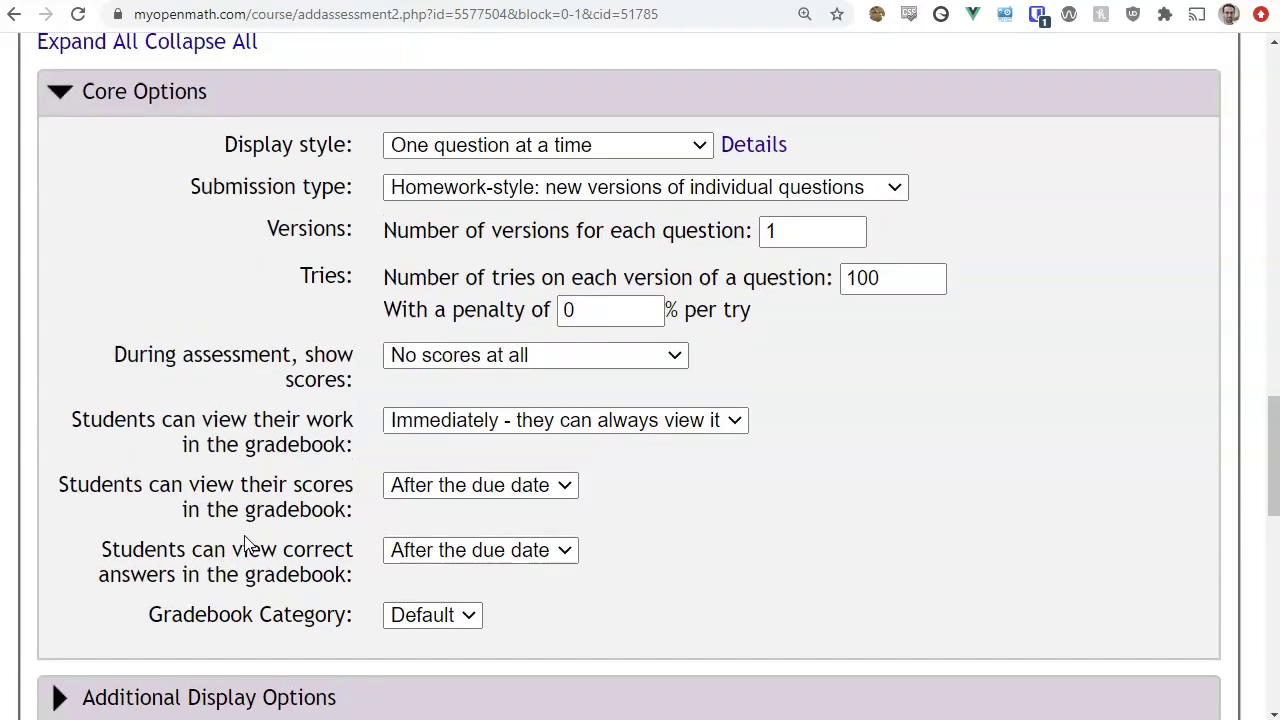